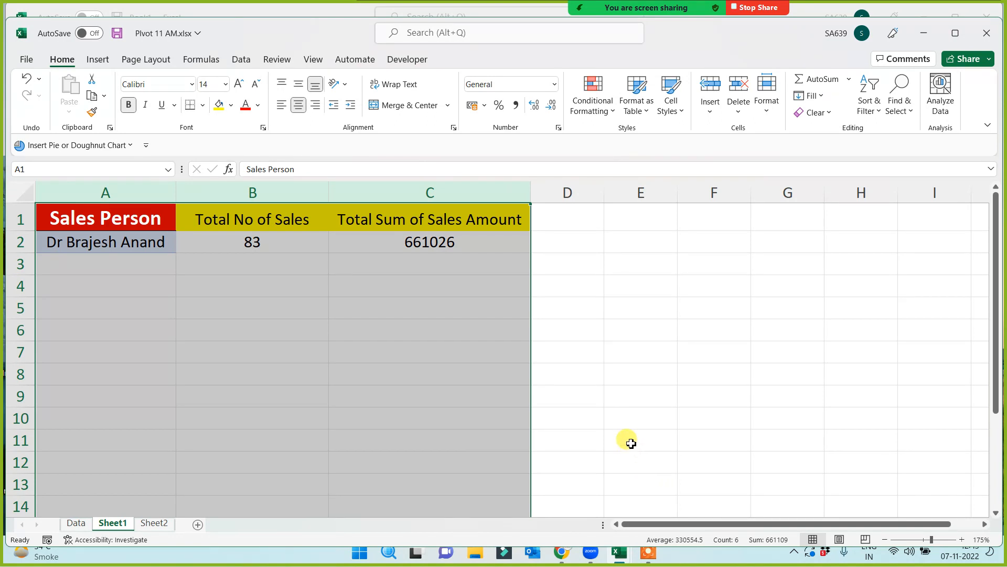
click(597, 412)
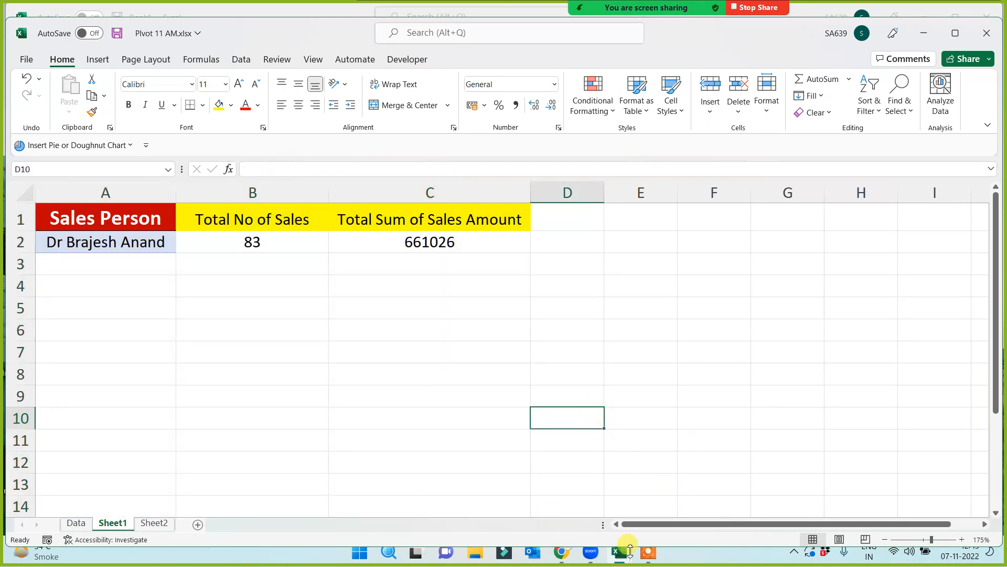
click(456, 420)
click(649, 552)
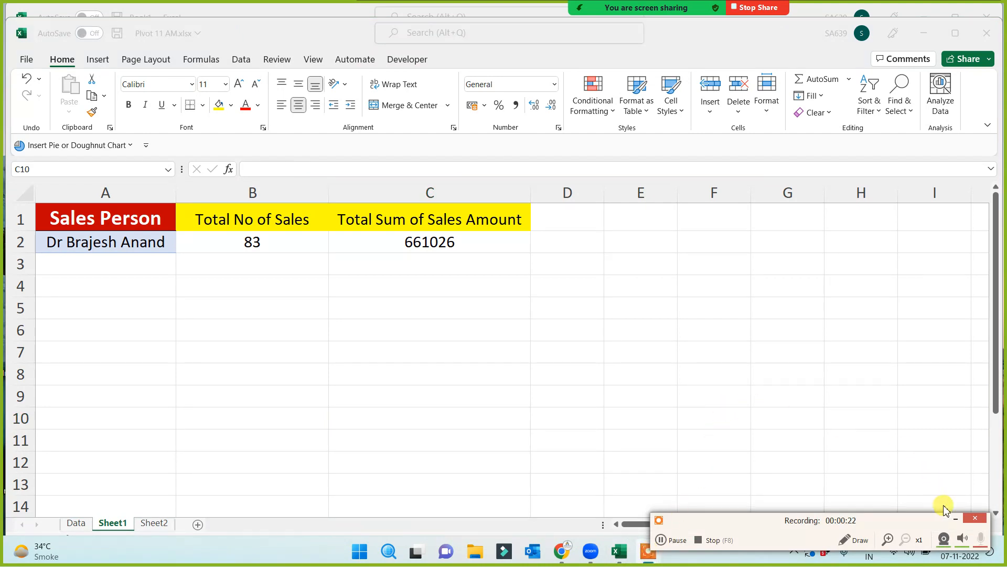
click(955, 519)
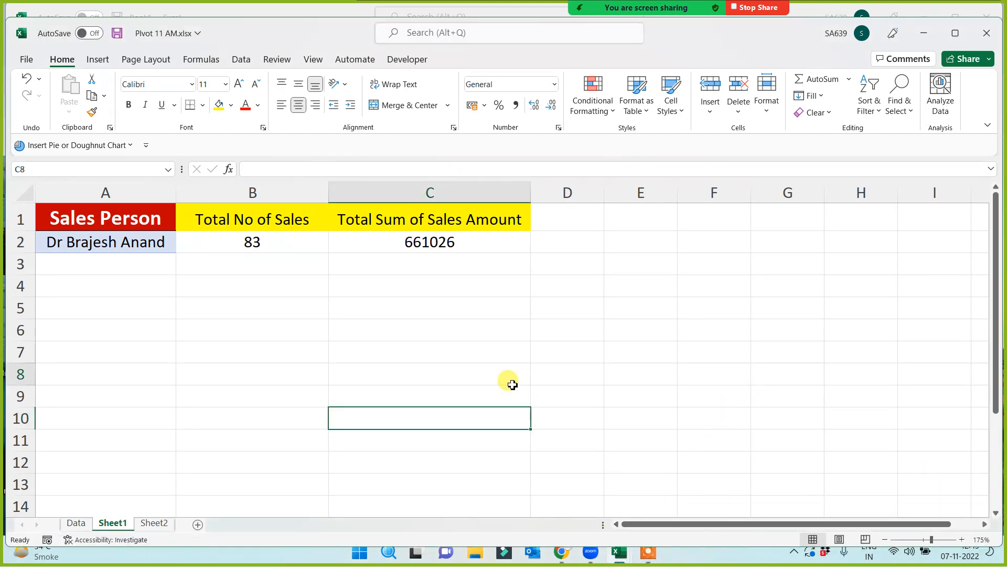
click(488, 379)
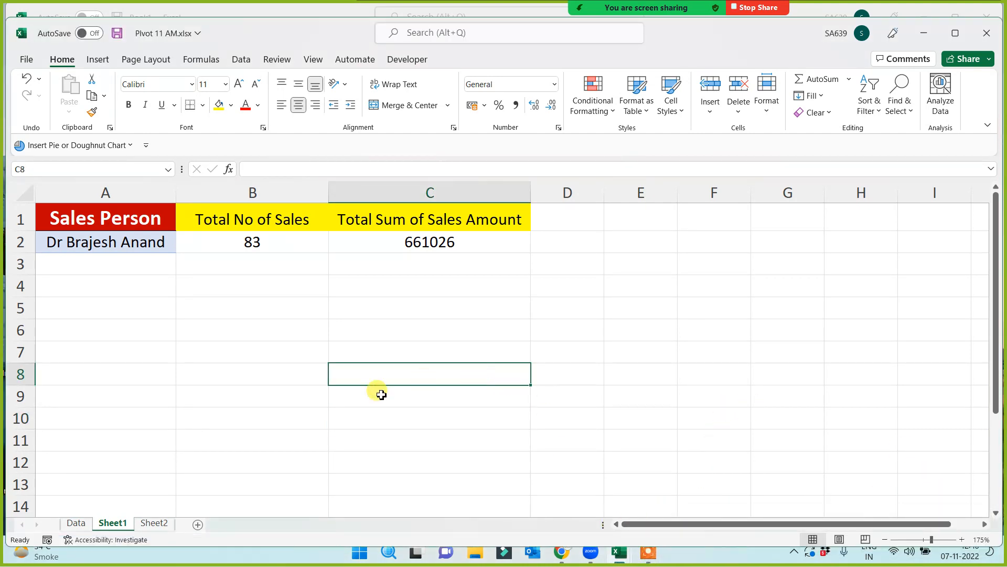
- Delete the Sheet2 worksheet from the workbook
click(77, 524)
click(154, 523)
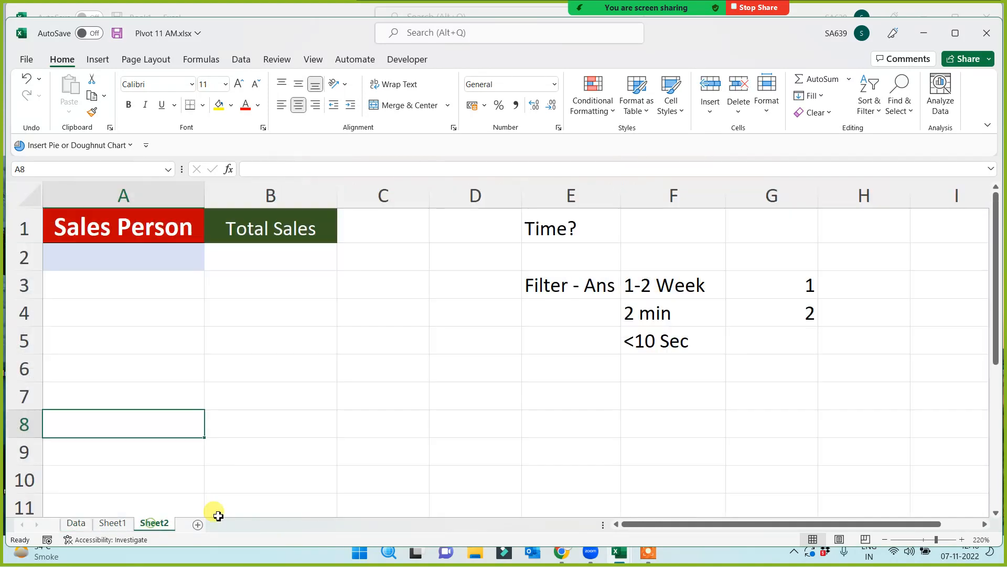
right_click(155, 522)
click(202, 354)
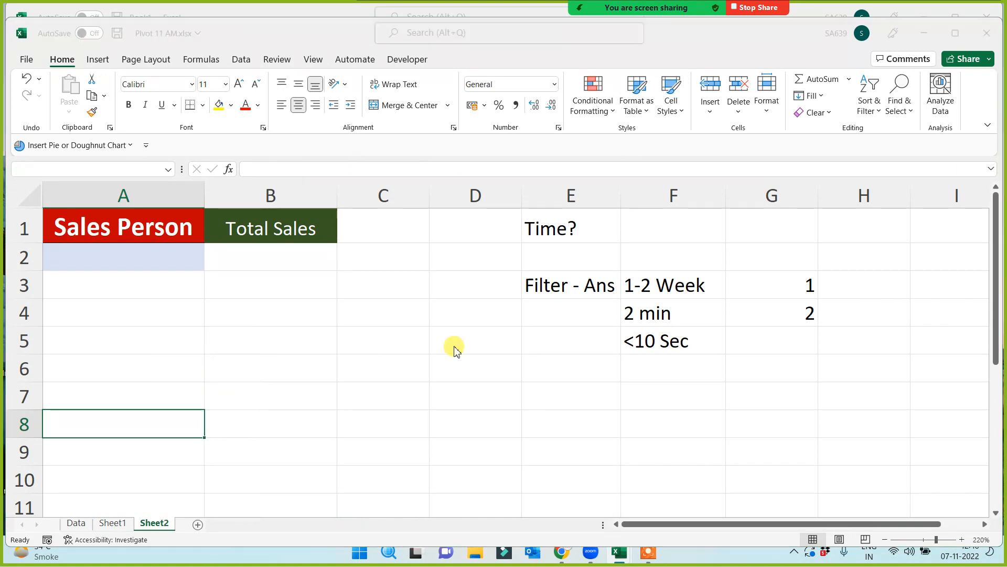
click(482, 310)
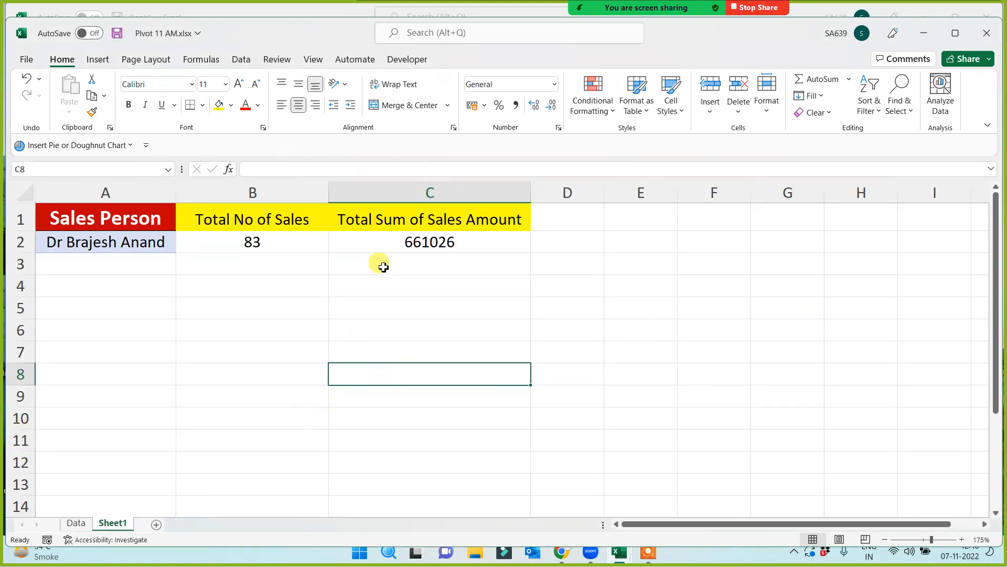
- Enter the note "2 min" in cell F1 of Sheet1
drag(118, 212, 467, 443)
click(719, 222)
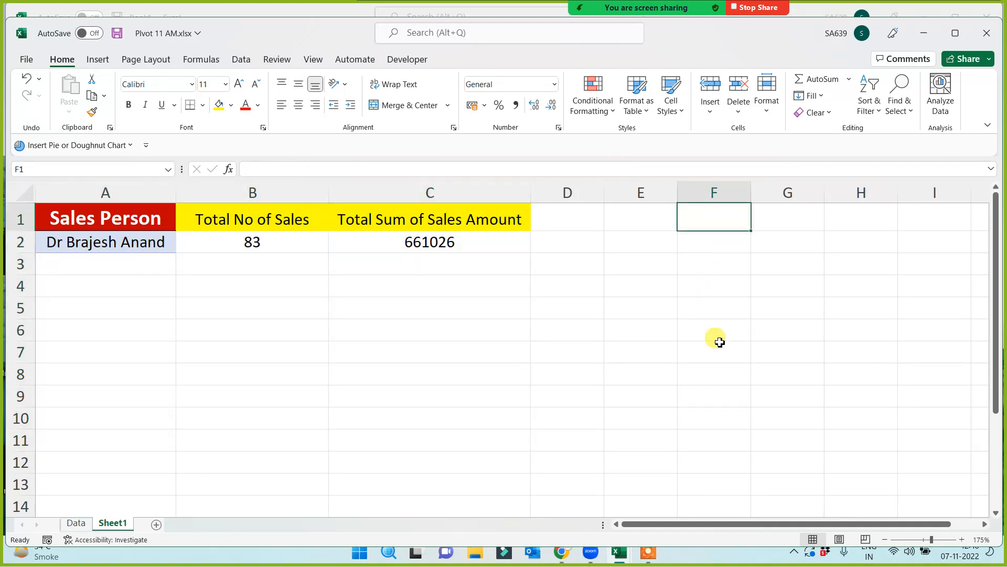
text(2 min)
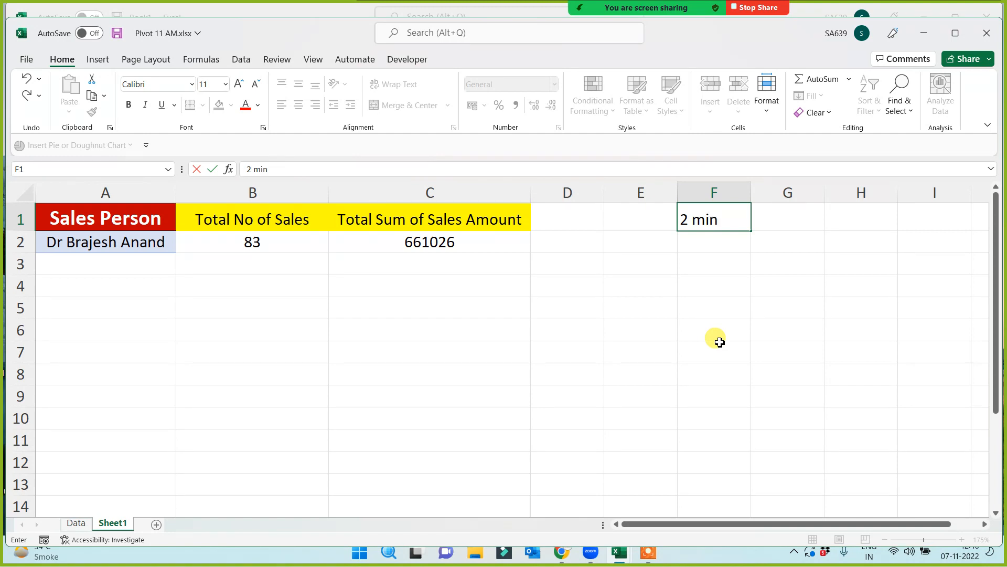
key(Return)
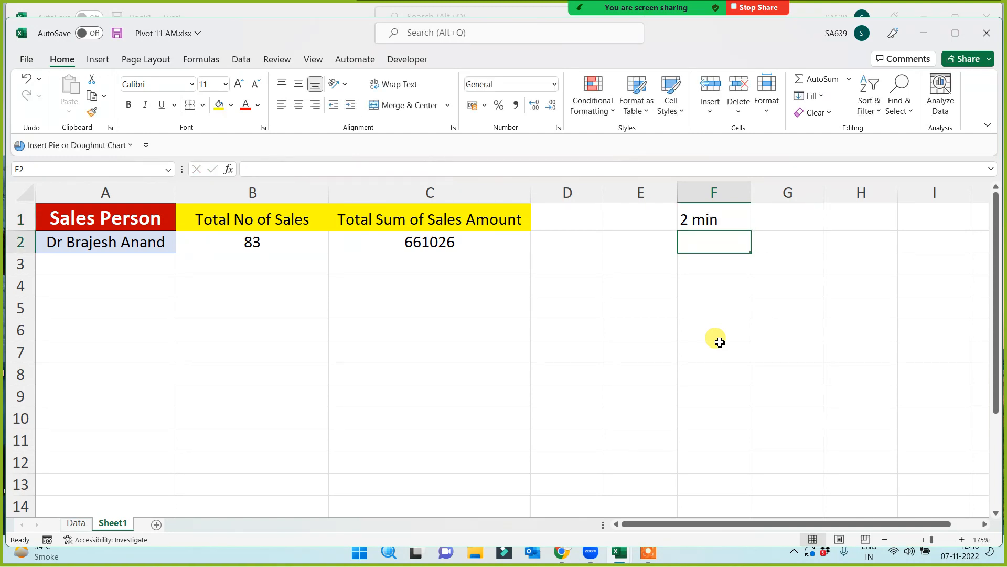
- Examine the Sales Person column of the Data sheet for names that occur repeatedly
click(74, 523)
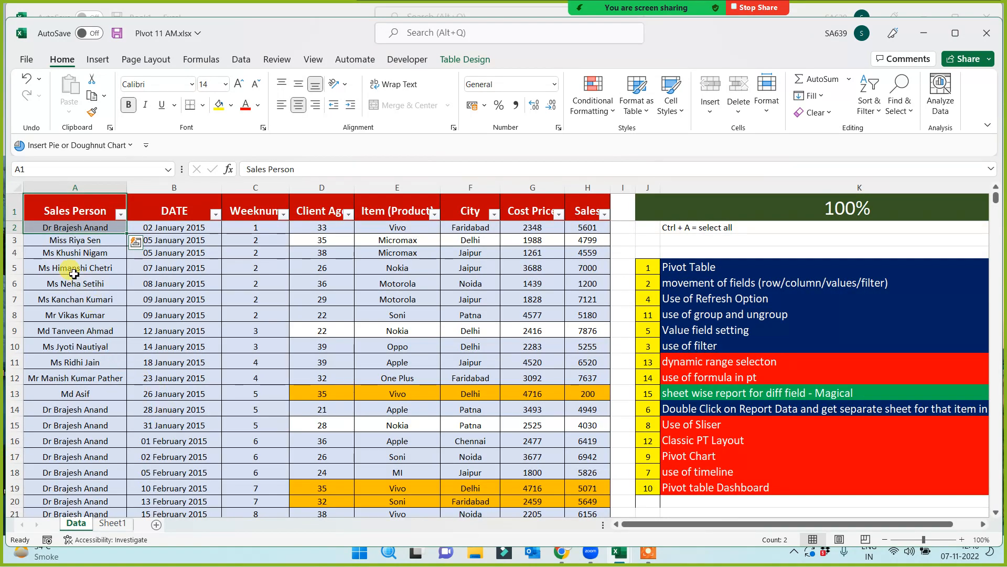
click(74, 240)
click(74, 253)
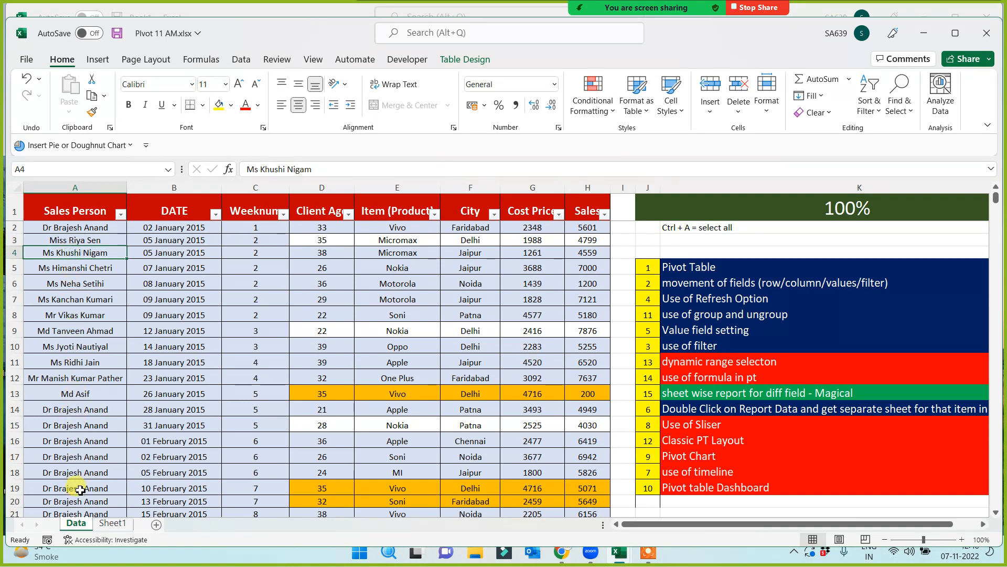
scroll(80, 489, down, 3)
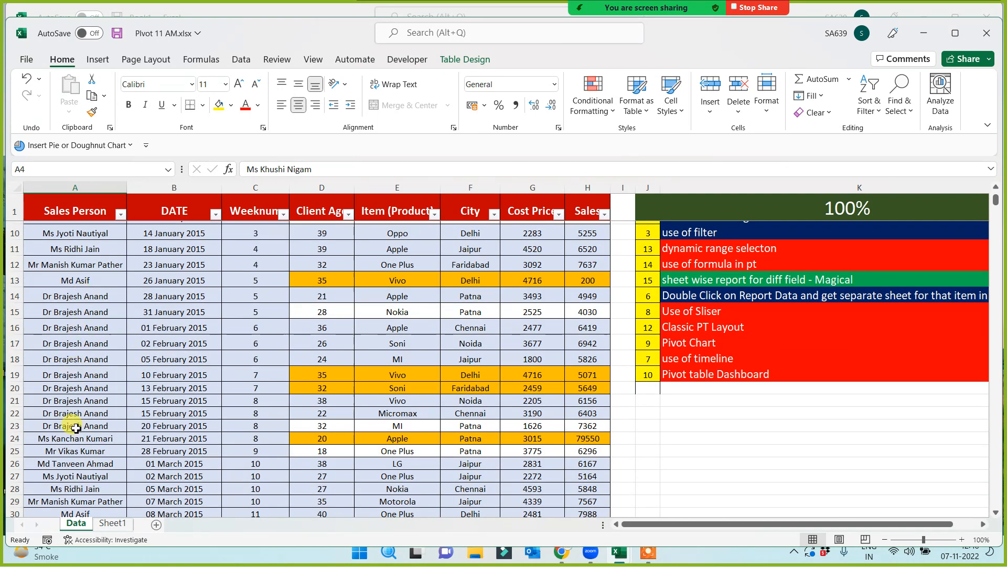
scroll(76, 428, down, 3)
scroll(81, 362, down, 2)
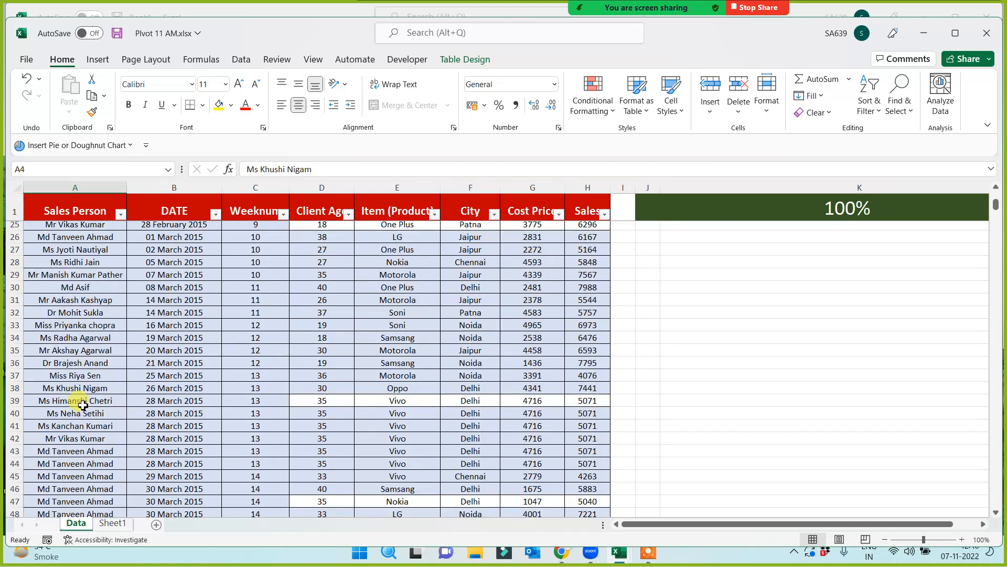
scroll(76, 388, down, 8)
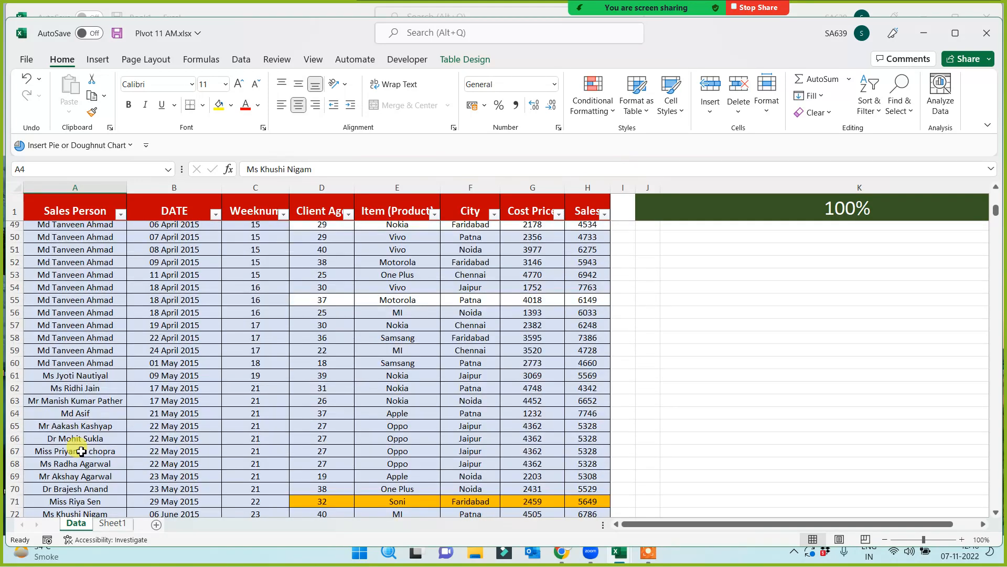
scroll(81, 452, down, 3)
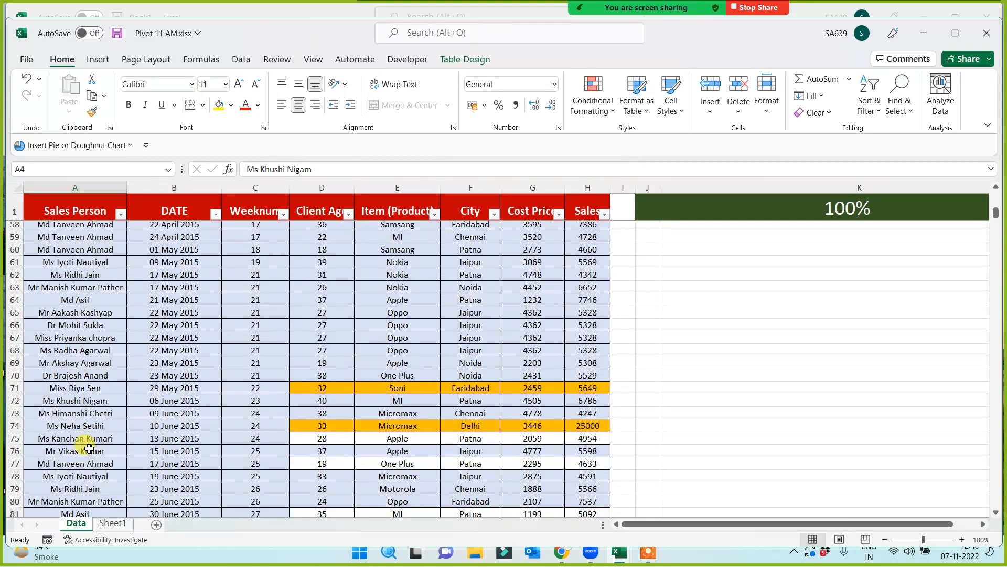
scroll(88, 447, up, 19)
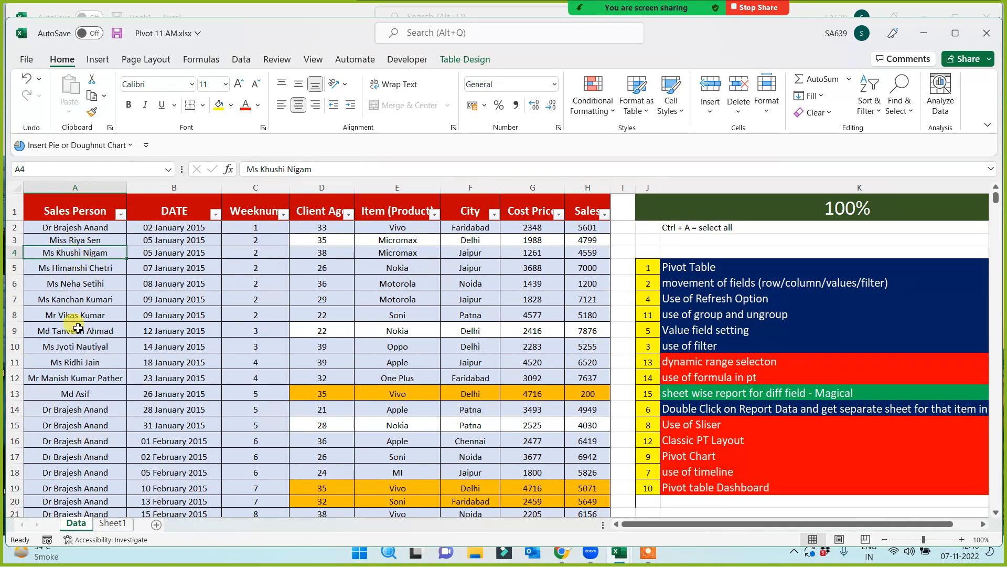
click(79, 228)
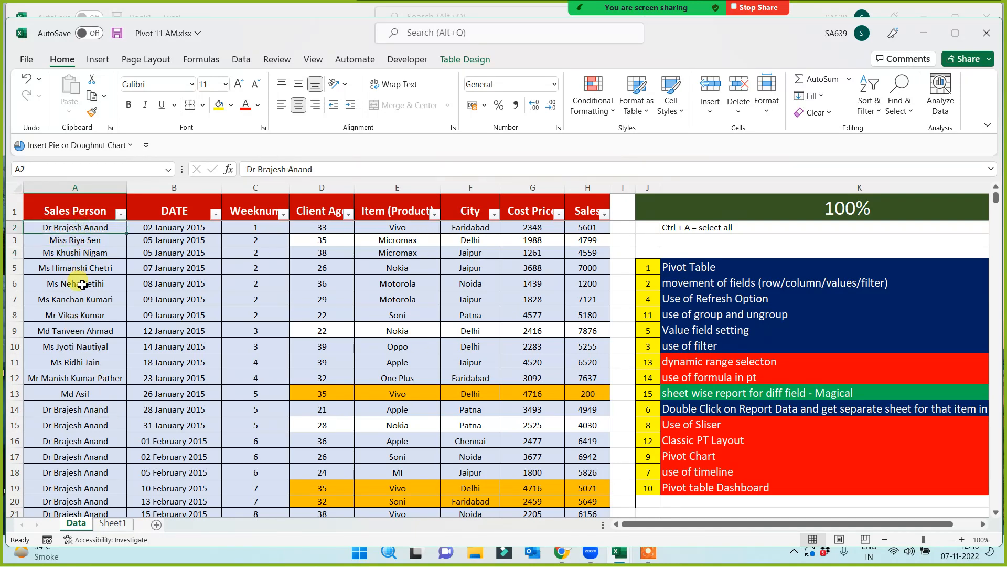
click(78, 240)
click(78, 253)
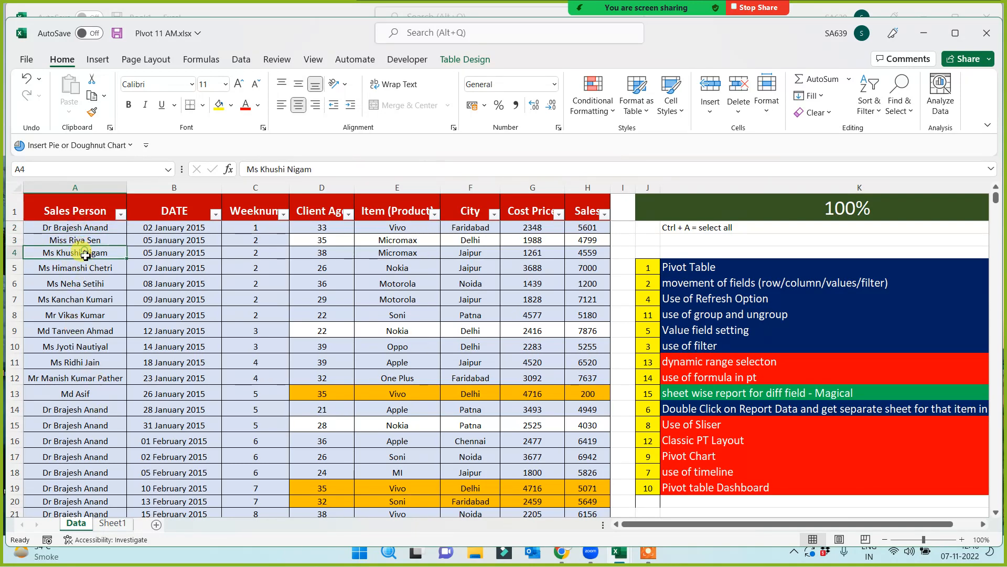
click(80, 270)
drag(79, 225, 79, 412)
click(79, 414)
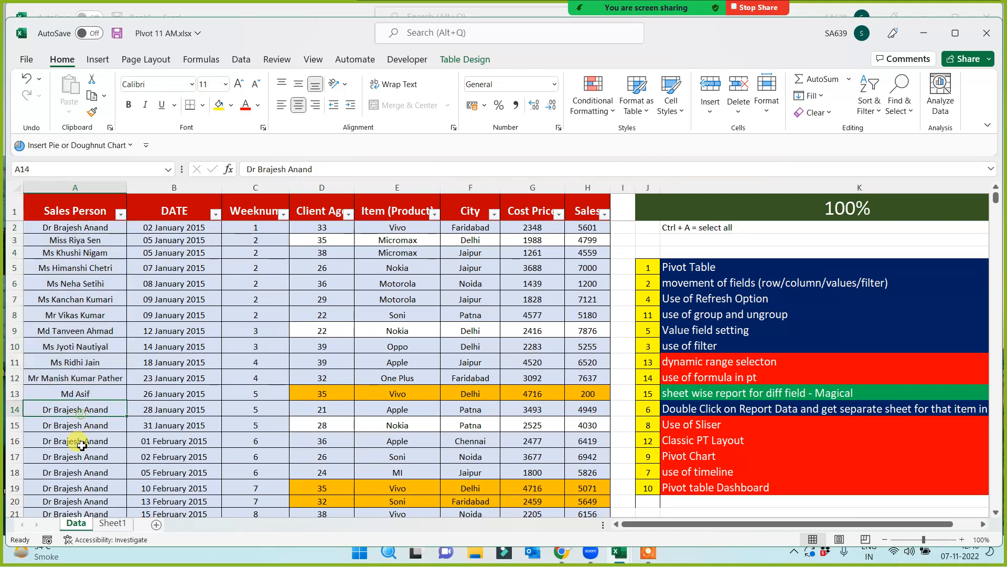
scroll(83, 445, down, 4)
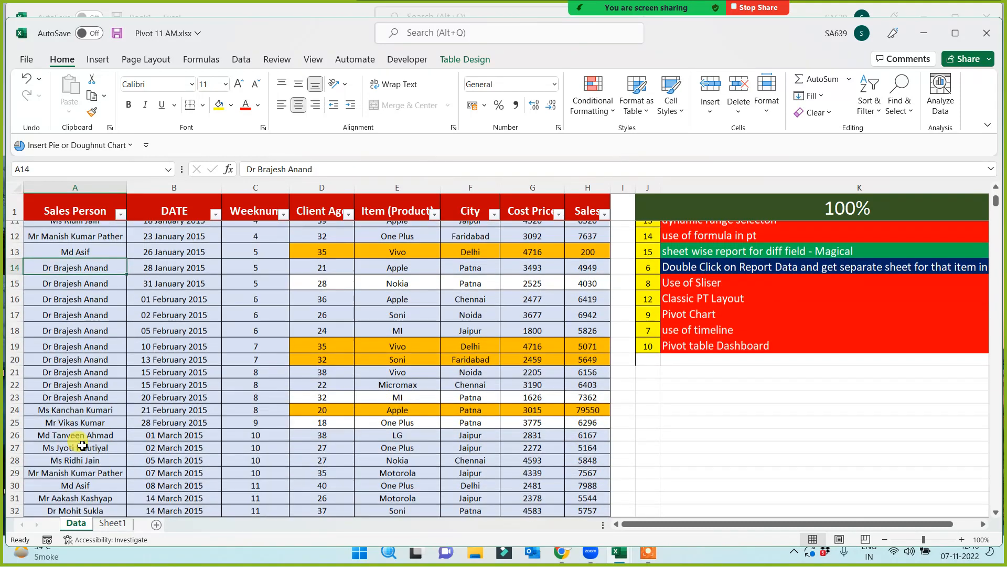
click(79, 372)
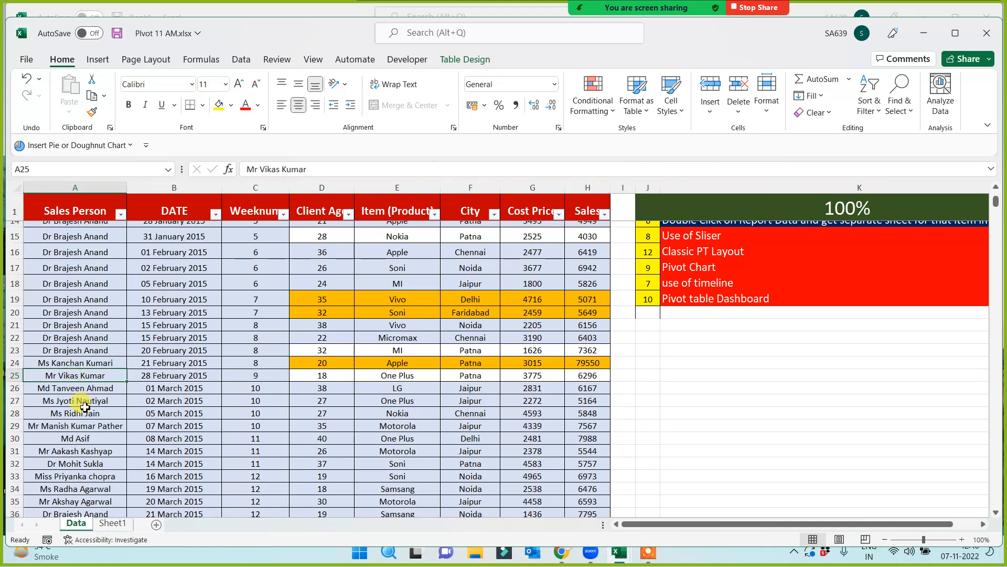
scroll(84, 406, up, 4)
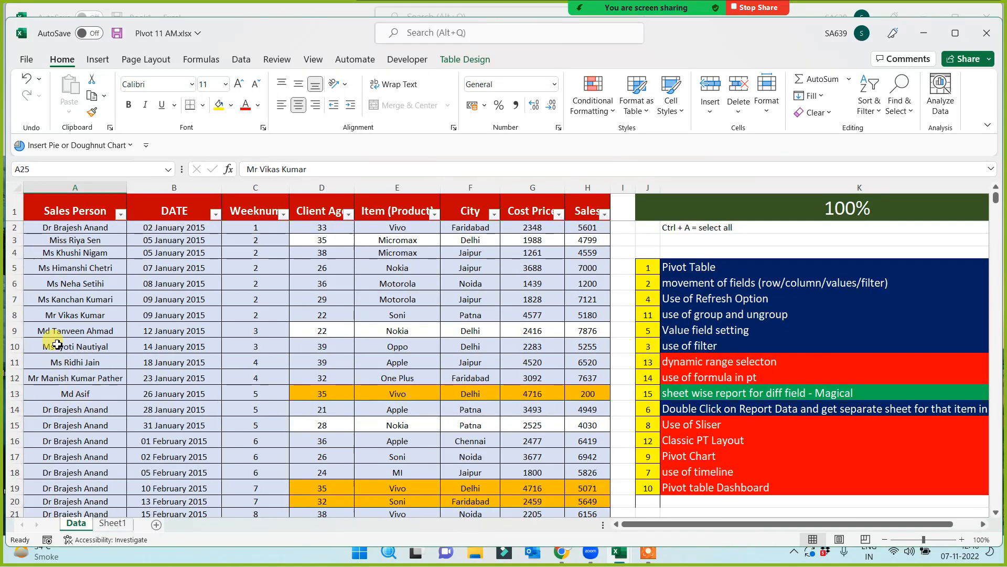
- Copy all Sales Person names from A2 down on the Data sheet and paste them into Sheet1 starting at A2
click(75, 227)
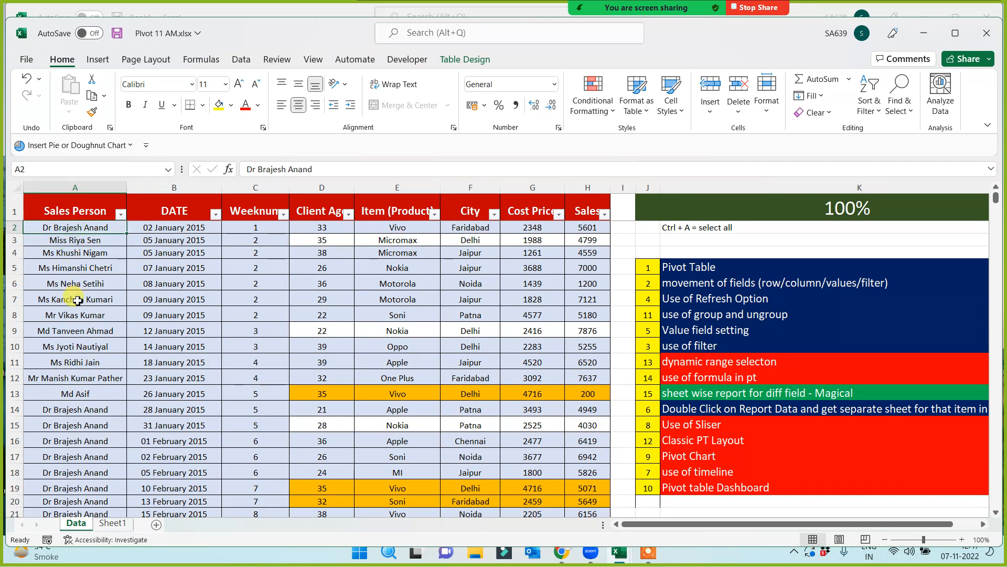
key(ctrl+shift+Down)
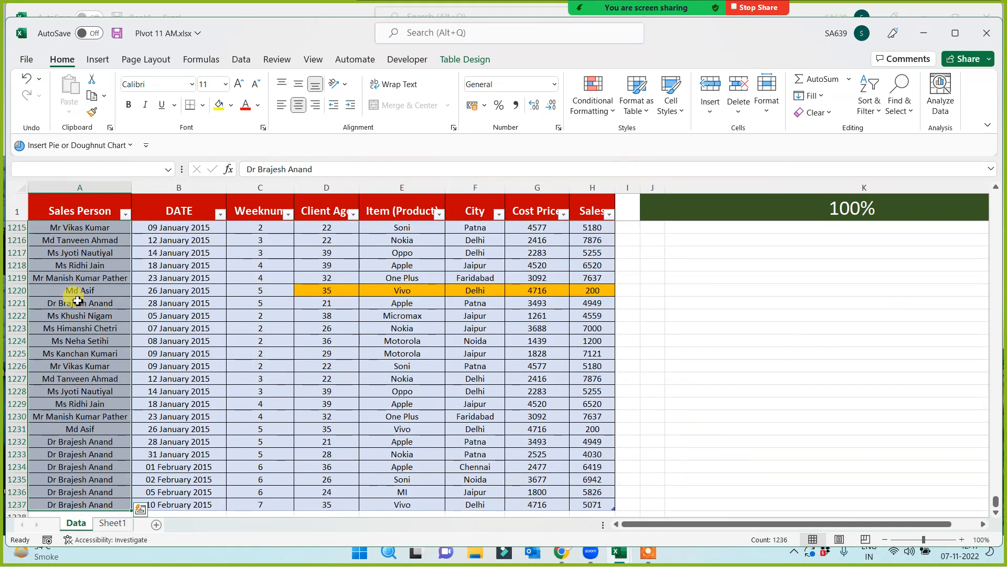
key(ctrl+c)
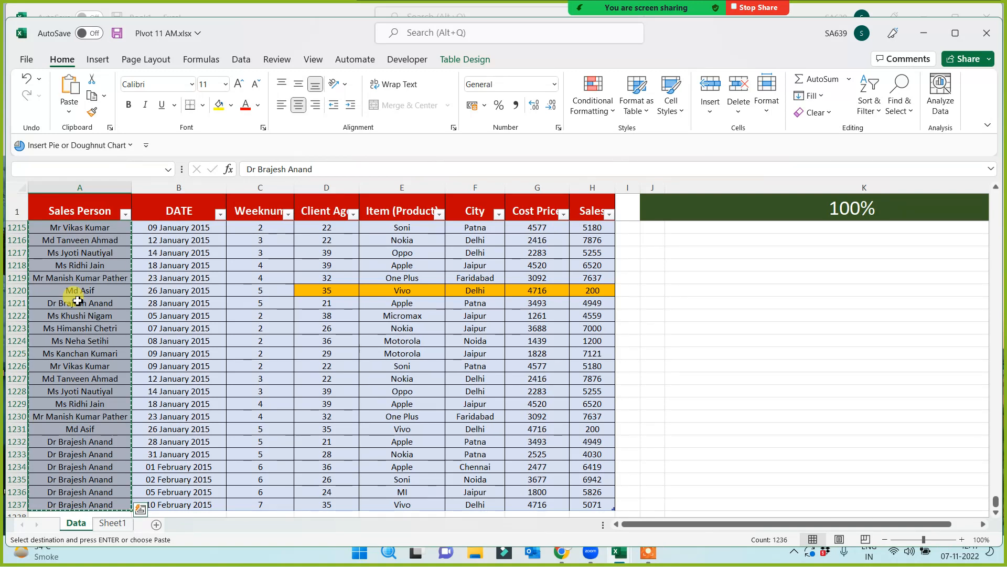
click(116, 523)
click(111, 243)
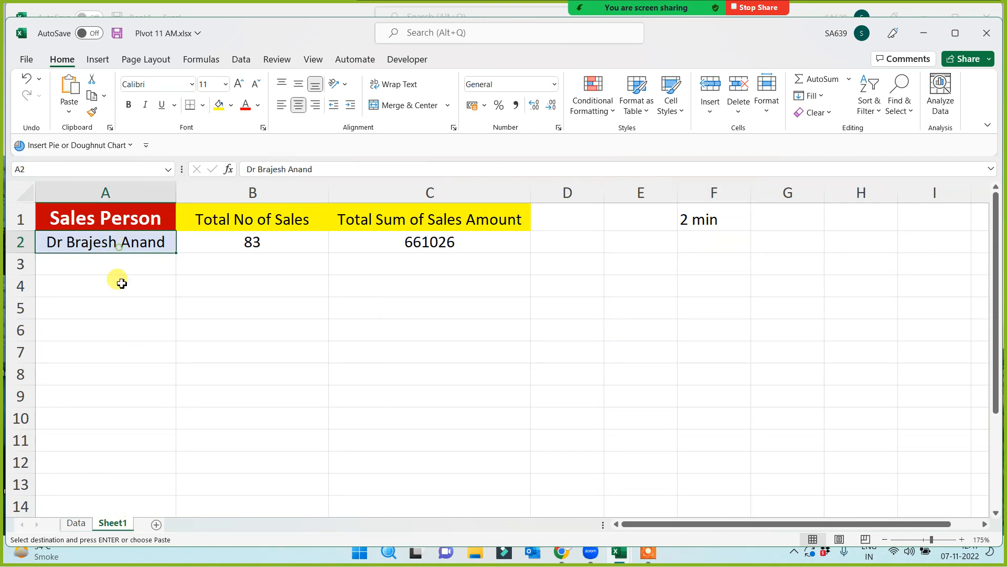
key(ctrl+v)
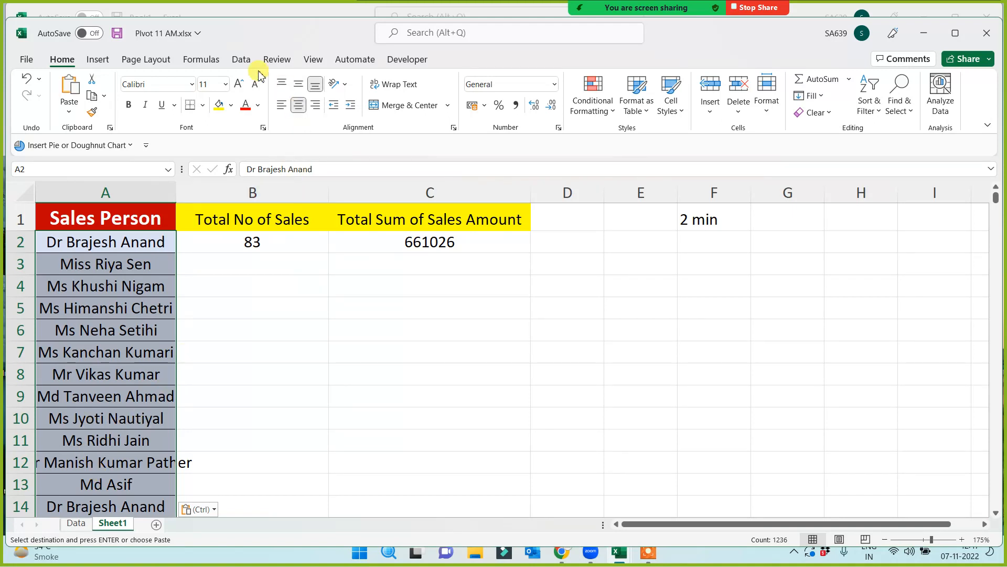
- Remove the duplicate names from Sheet1's Sales Person column, continuing with the current selection only
click(241, 59)
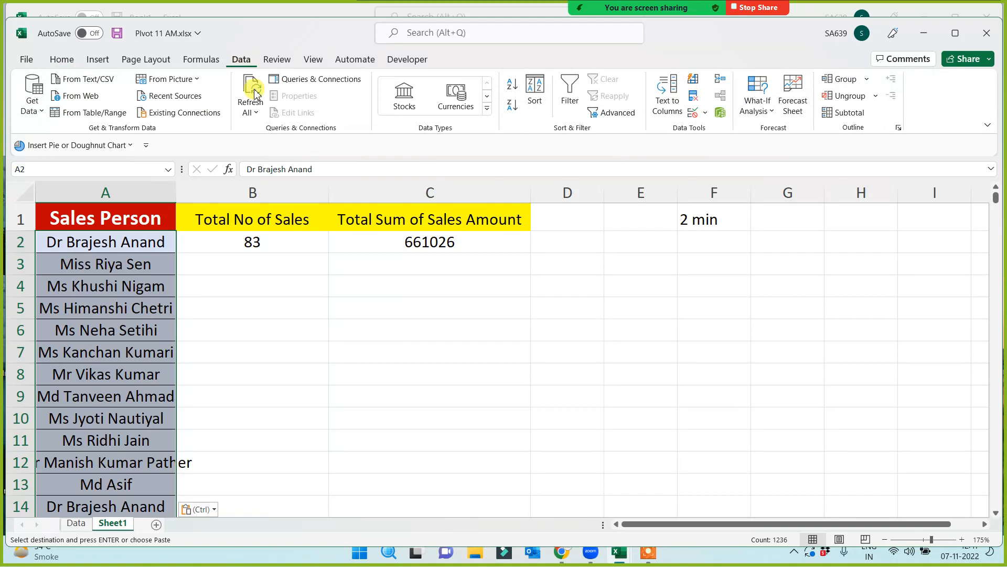
click(696, 100)
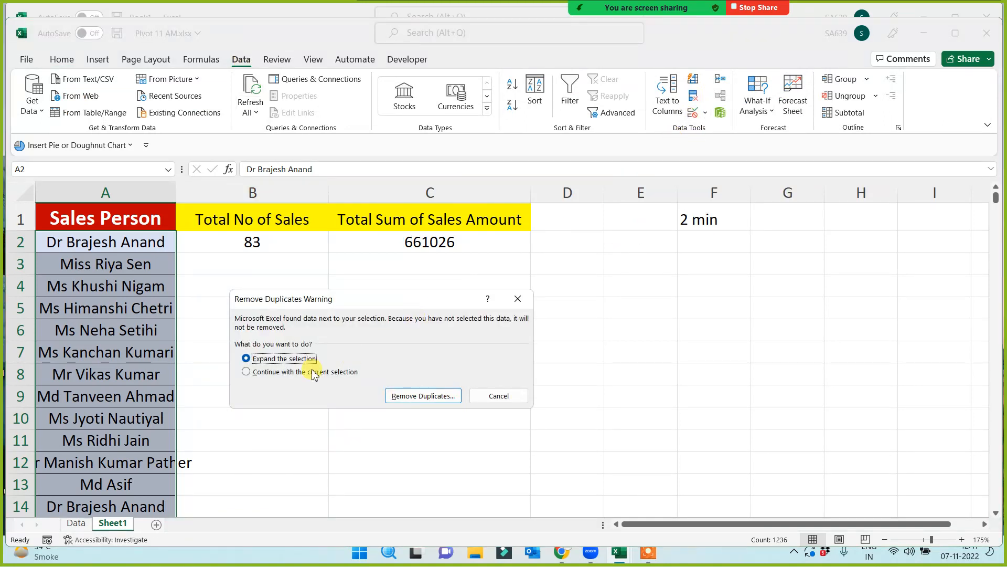
click(246, 372)
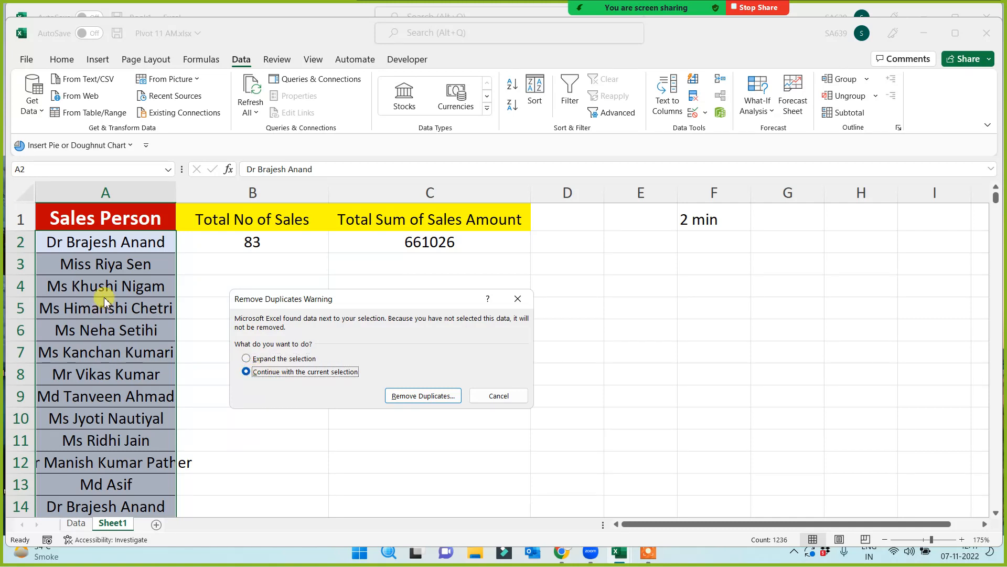
click(420, 396)
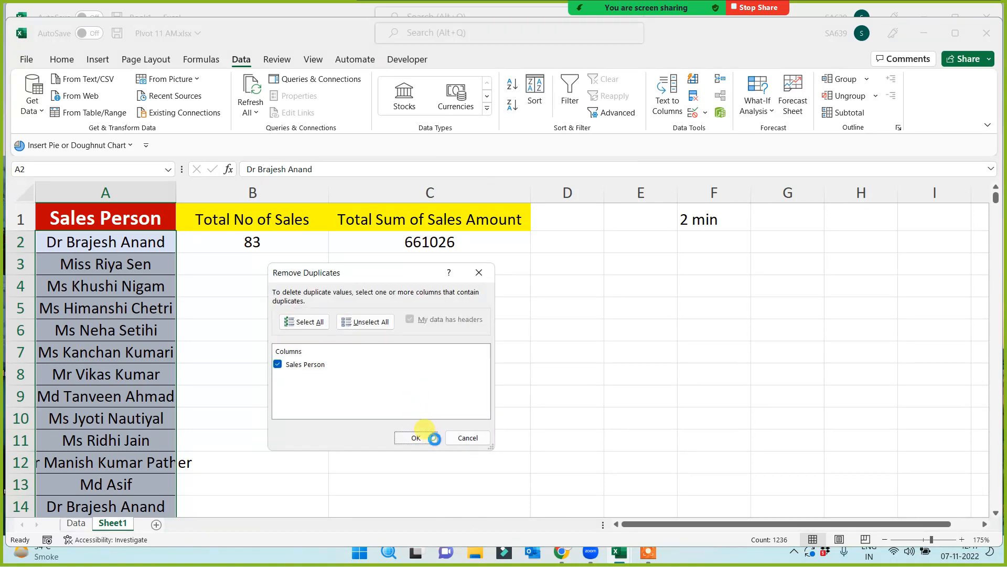
click(424, 438)
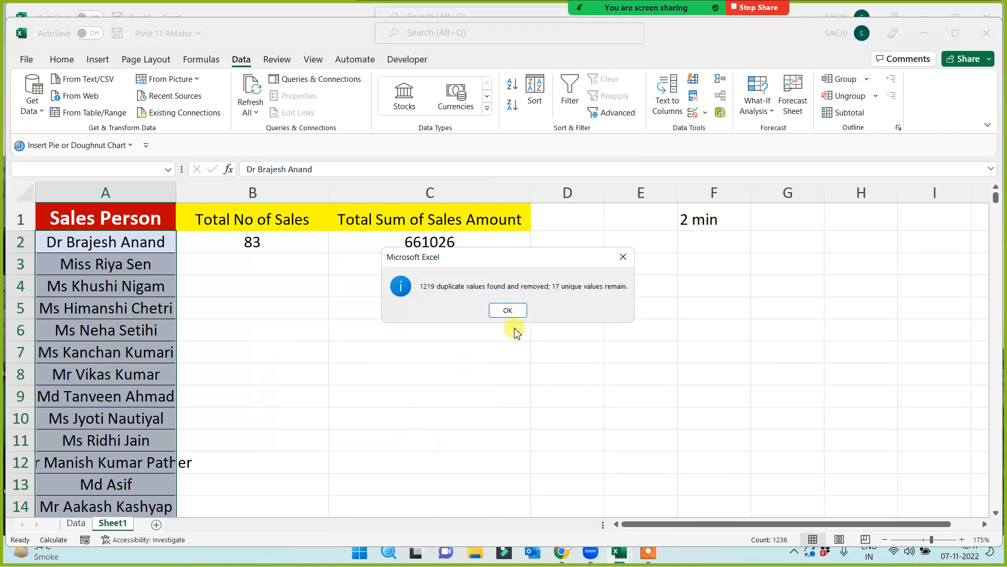
click(505, 311)
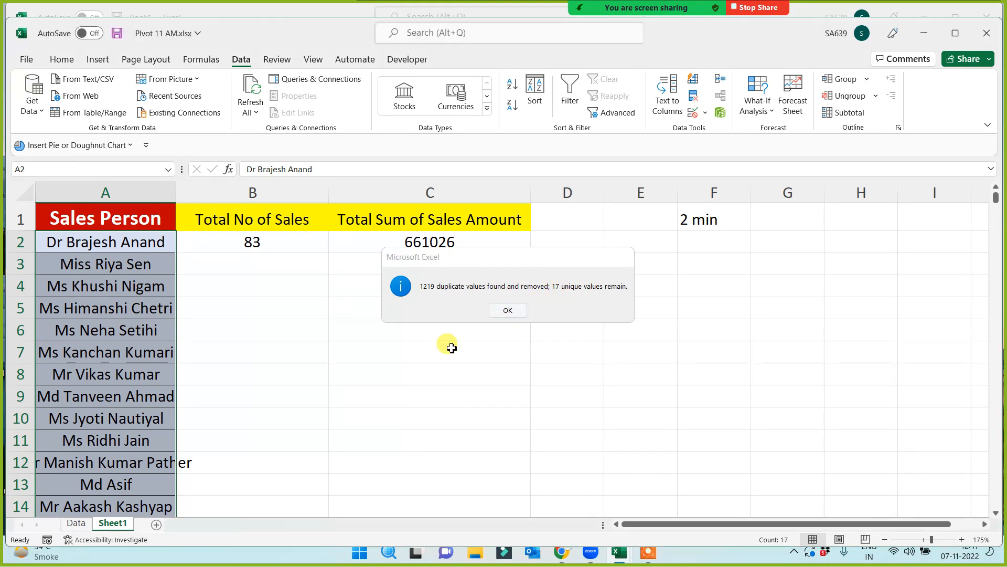
click(351, 368)
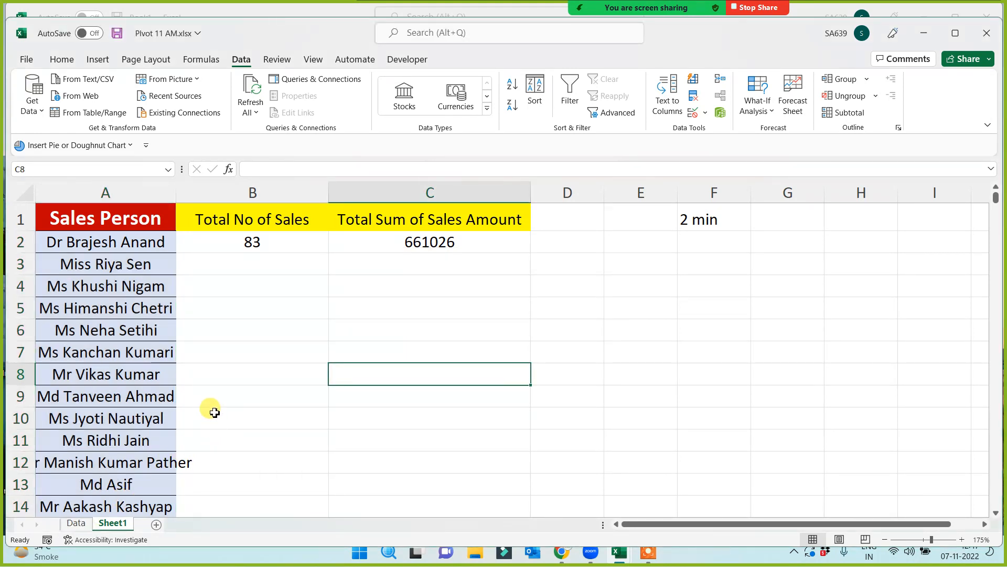
- Widen the Sales Person column on Sheet1 to about 20.78 so the longest names fit
click(112, 316)
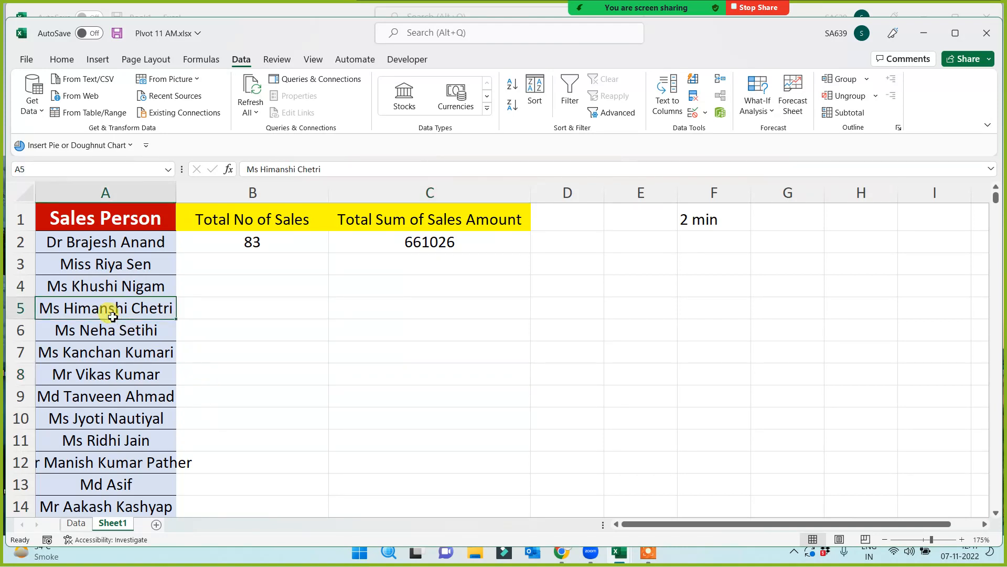
key(ctrl+Down)
key(ctrl+Up)
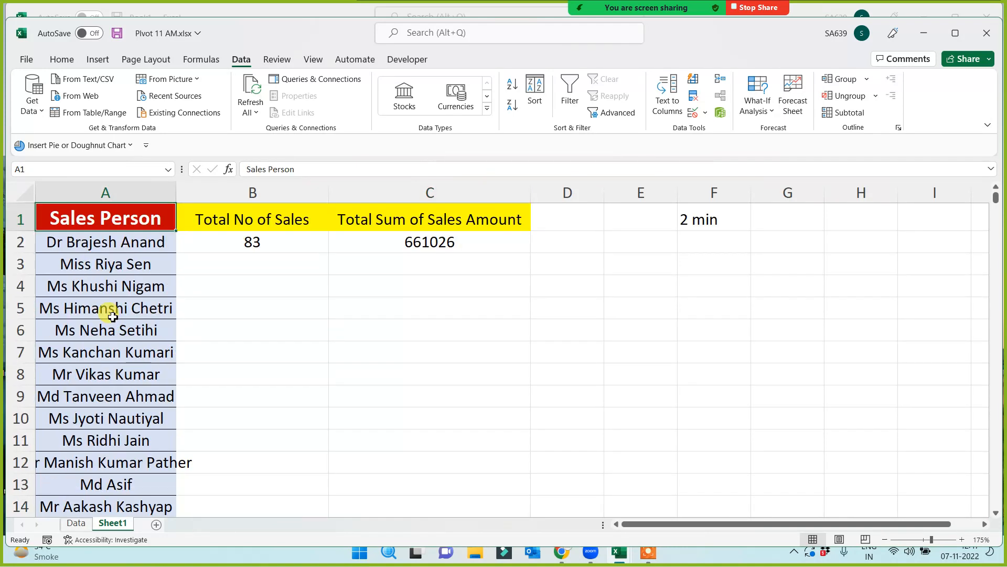
drag(176, 192, 213, 192)
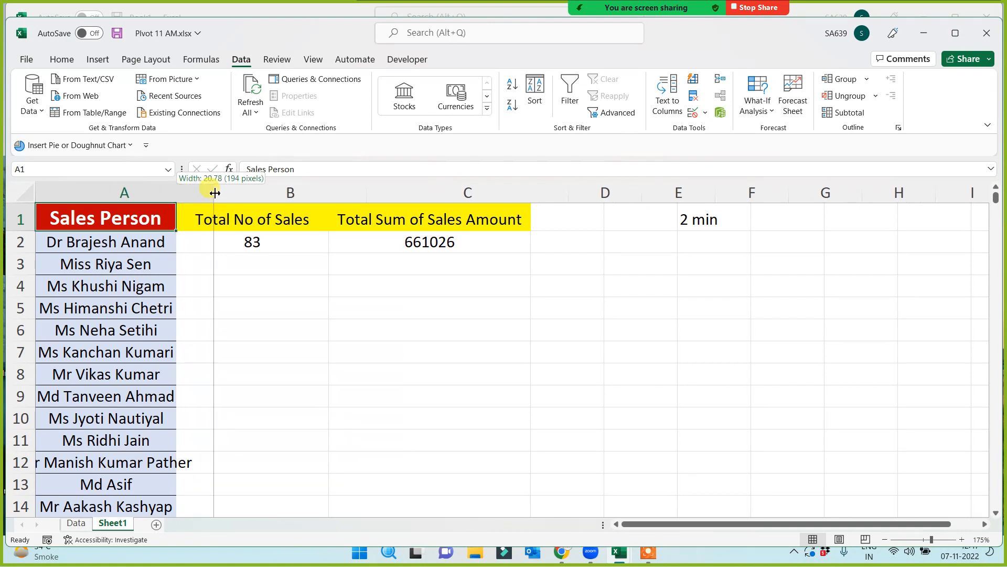
click(269, 336)
click(187, 250)
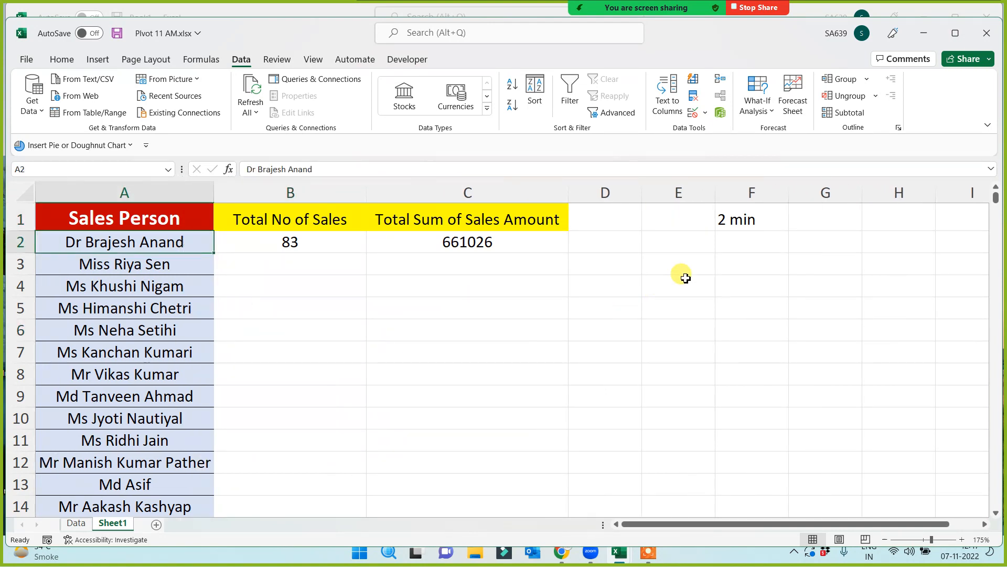
- Enter the note "Remove Duplicate" in cell F4 of Sheet1
click(730, 289)
text(Dep)
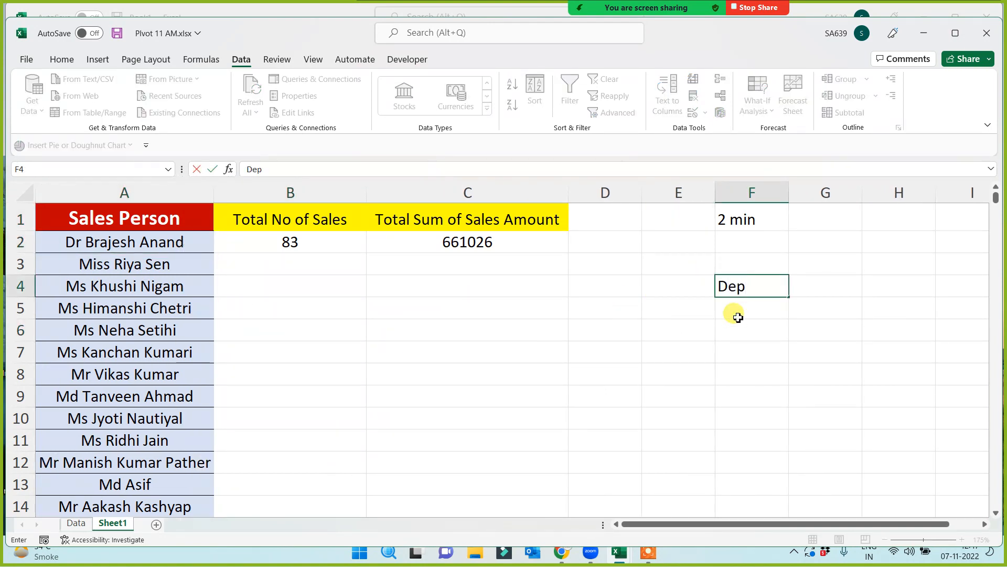
key(BackSpace)
key(BackSpace)
key(BackSpace)
text(Remove Duplicat)
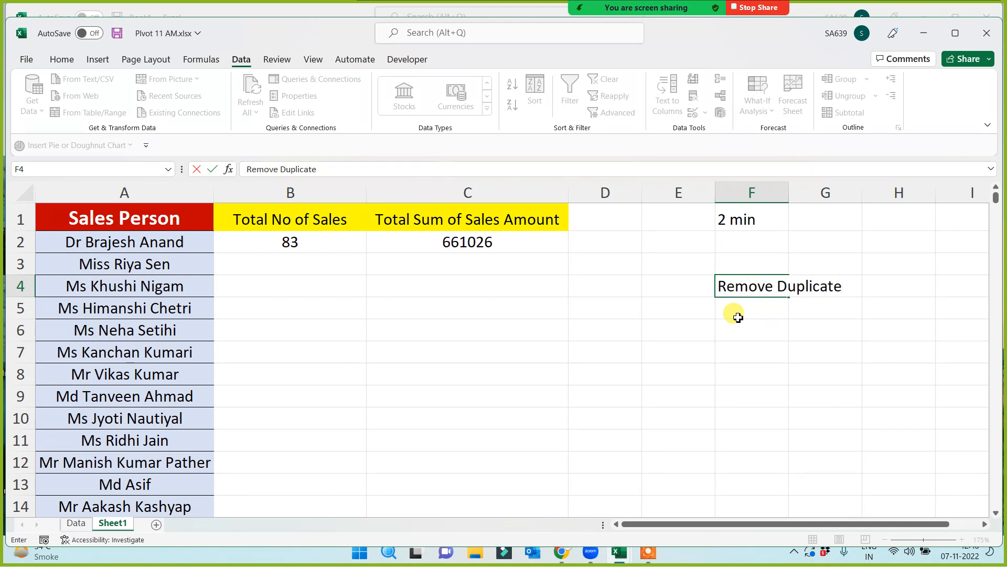
key(Return)
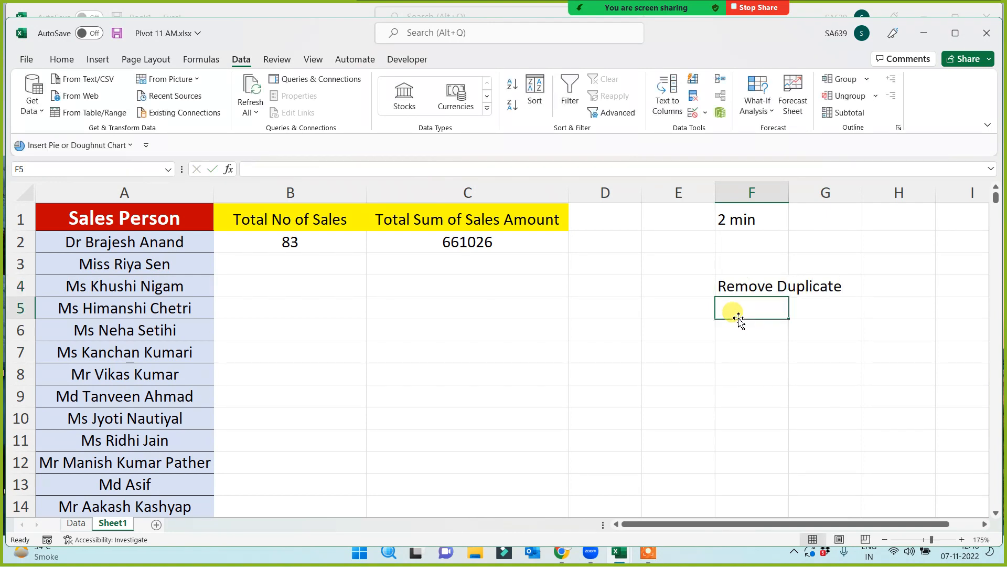
- Fill the COUNTIF formula in B2 and the SUMIF formula in C2 down to the last sales person
click(122, 245)
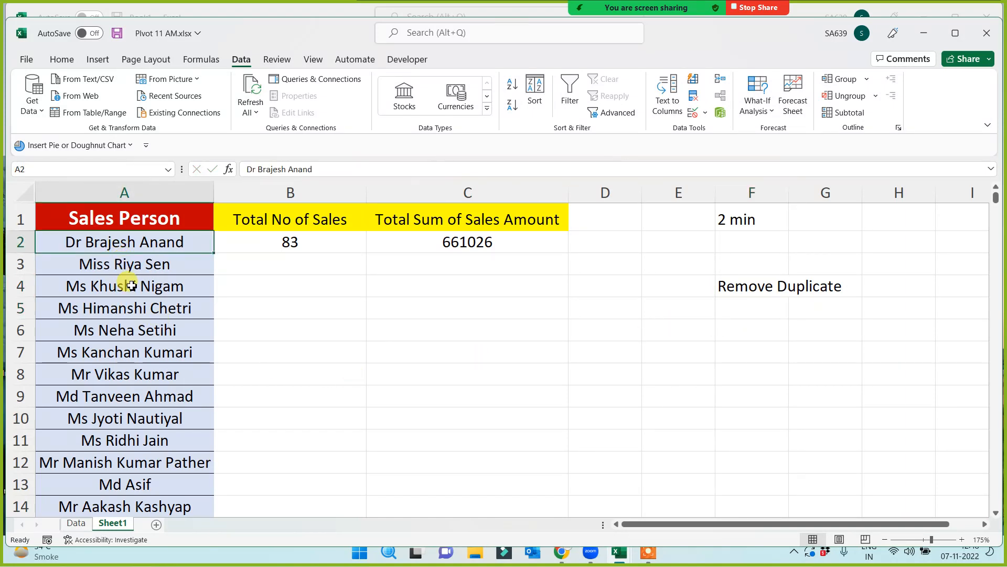
click(276, 242)
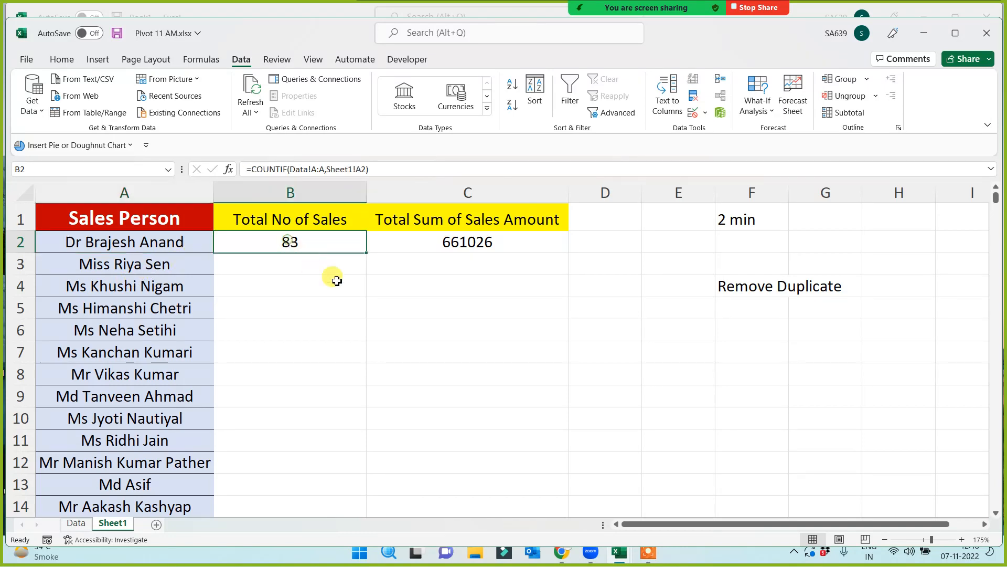
double_click(367, 253)
click(490, 254)
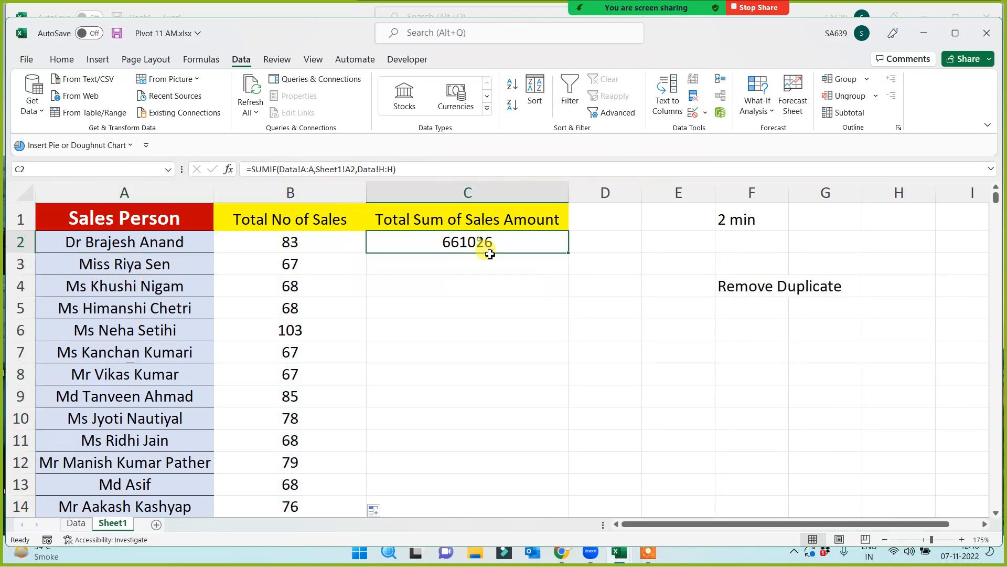
double_click(569, 253)
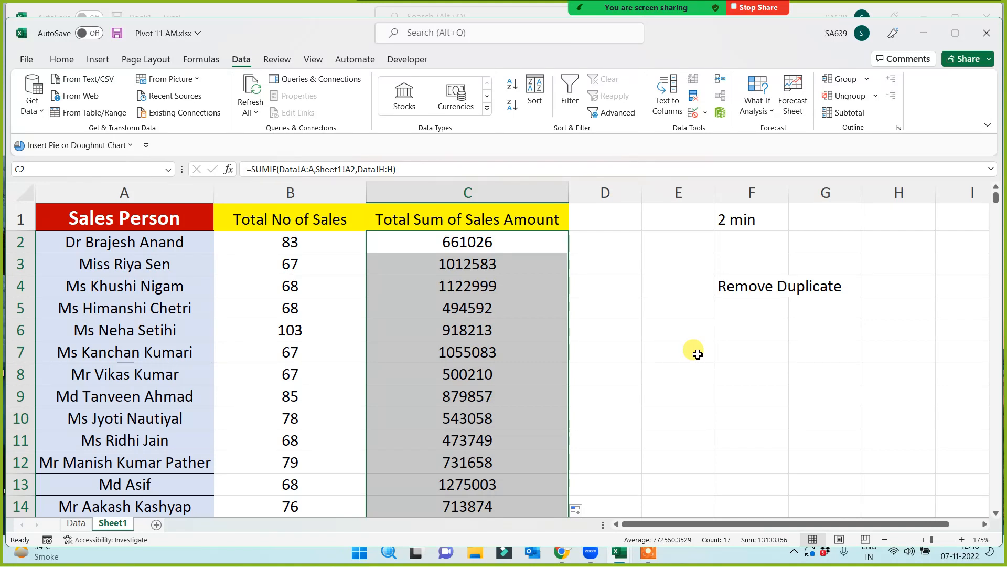
- Fit column F's width to the Remove Duplicate note and check the formulas in the two total columns
click(755, 295)
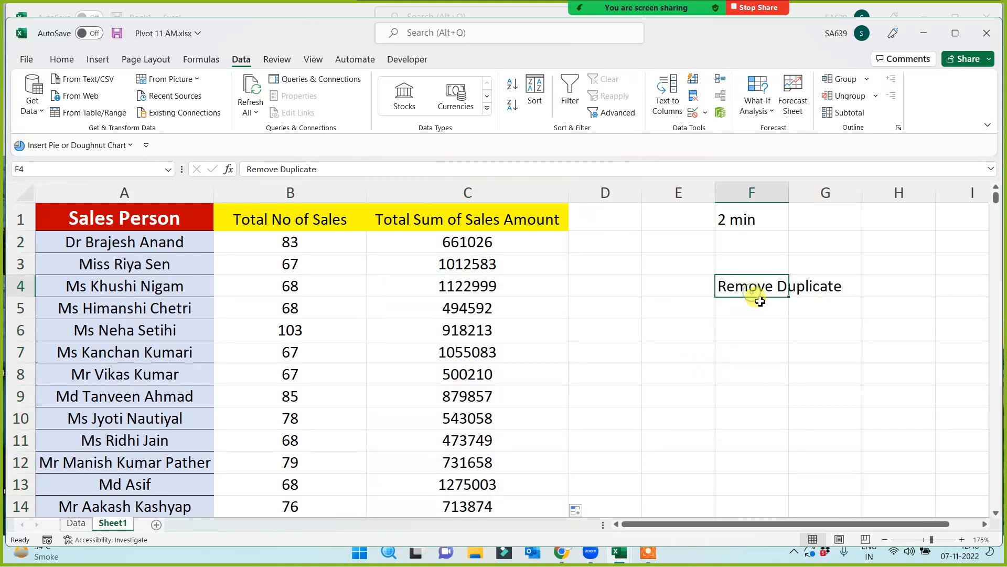
double_click(789, 192)
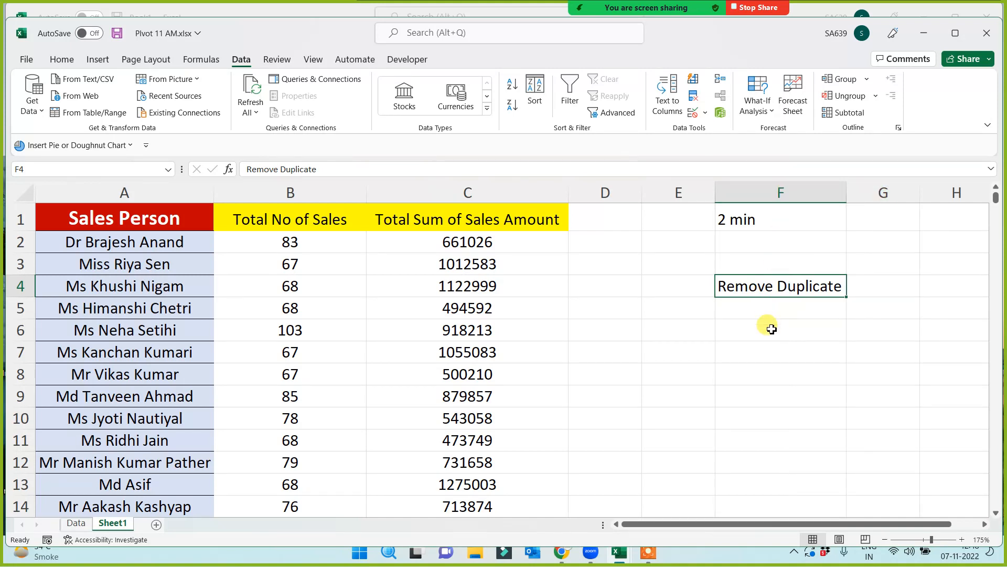
click(277, 247)
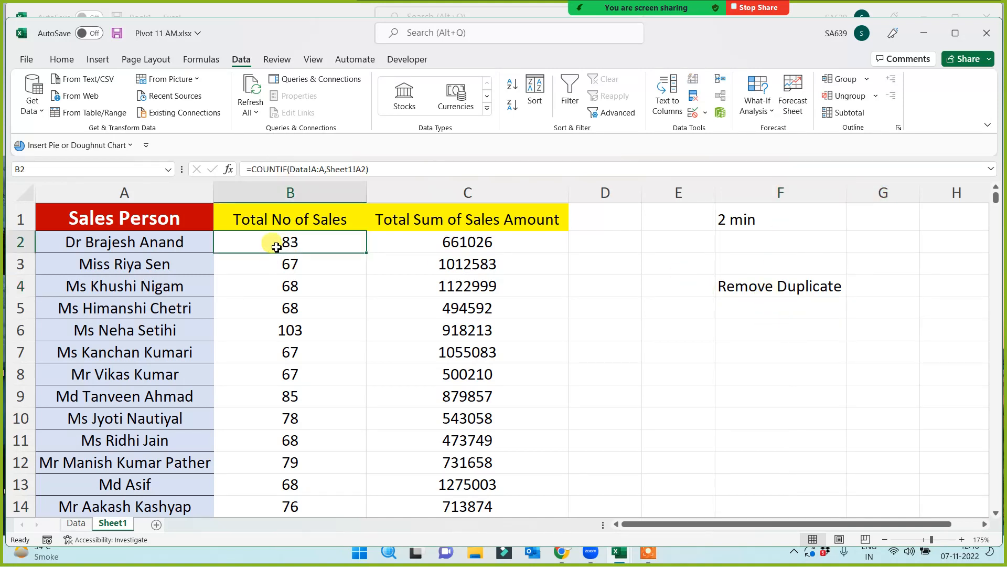
click(493, 242)
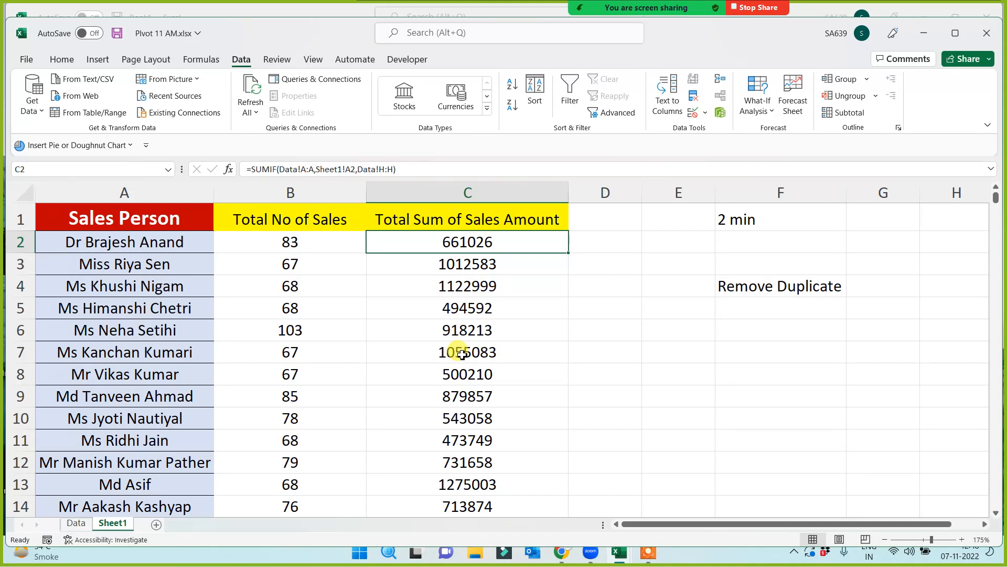
drag(294, 195, 468, 196)
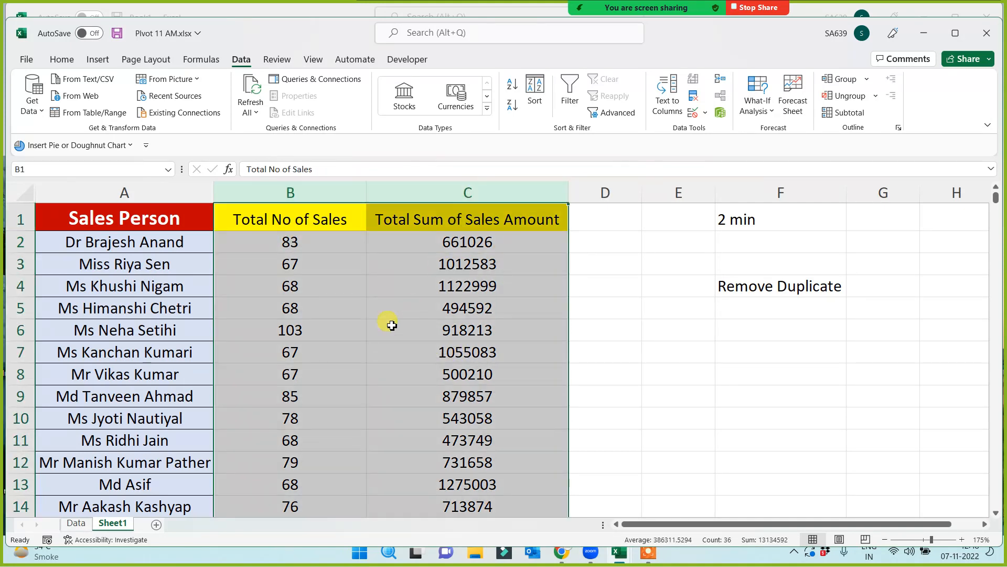
click(392, 326)
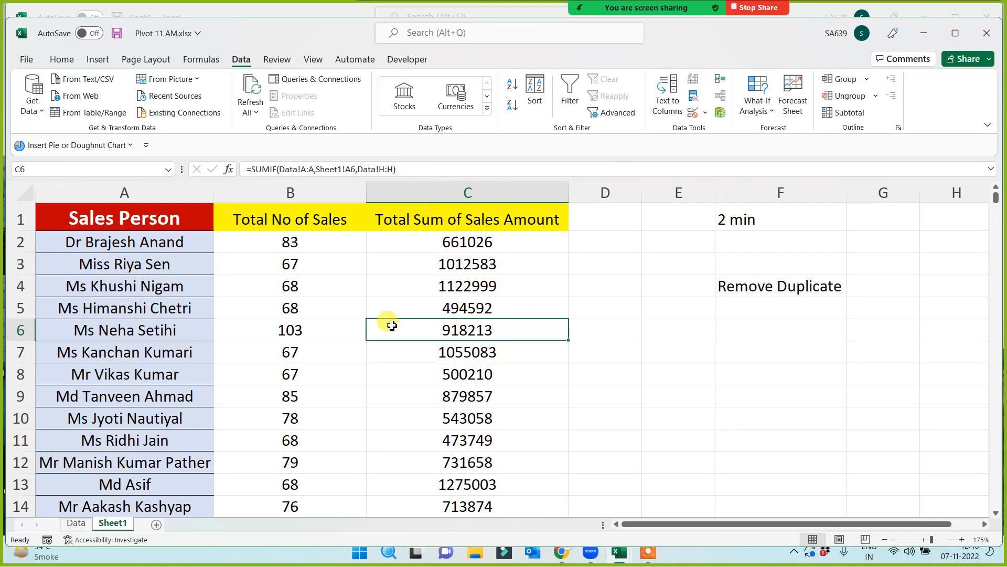
- Change the time note in cell F1 to "2-5 min"
click(764, 219)
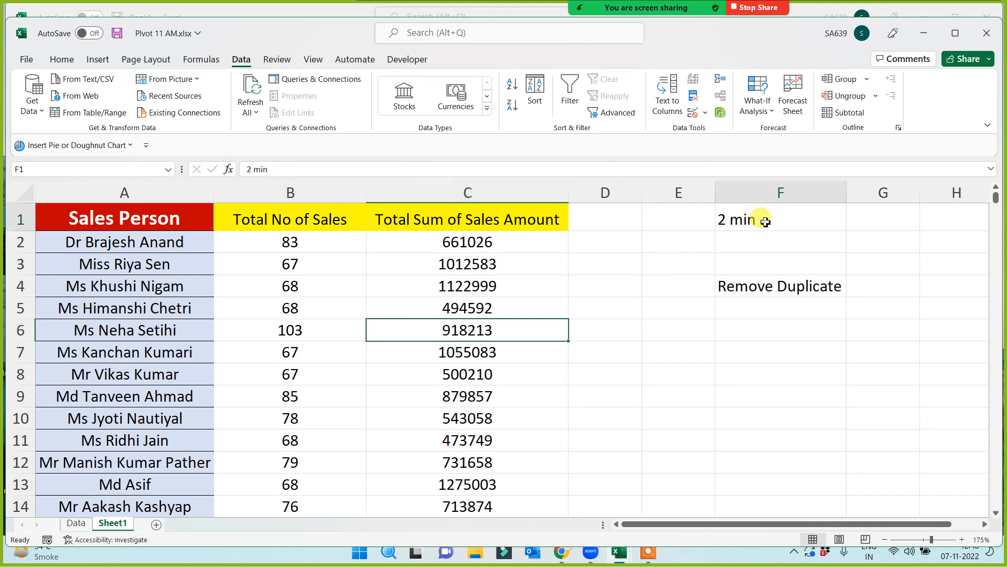
double_click(726, 218)
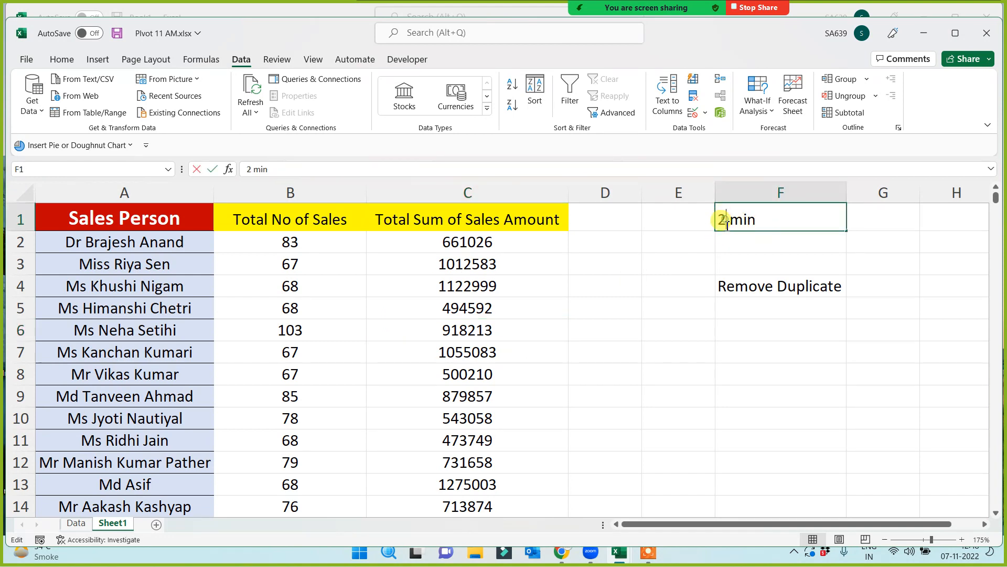
text(-5)
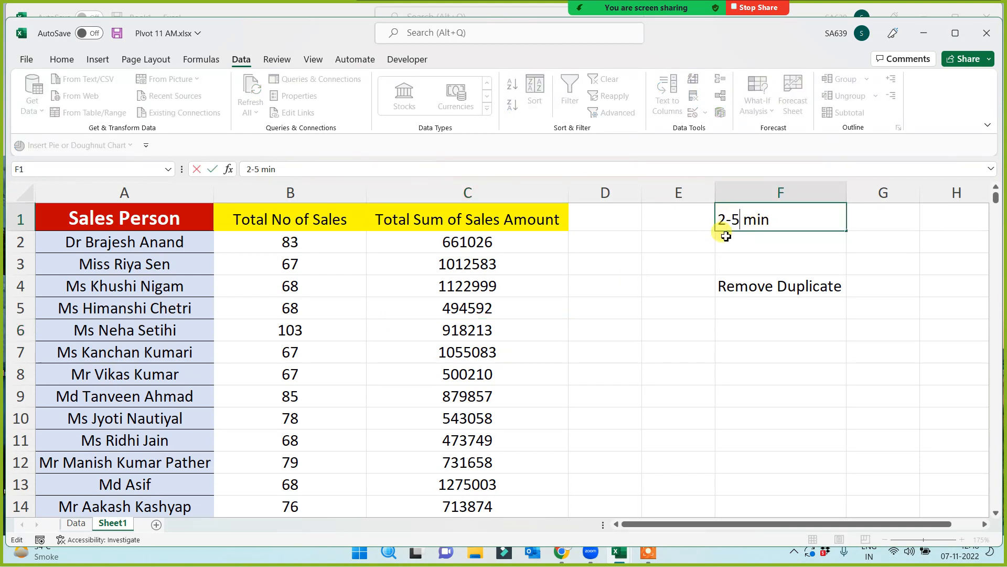
click(735, 402)
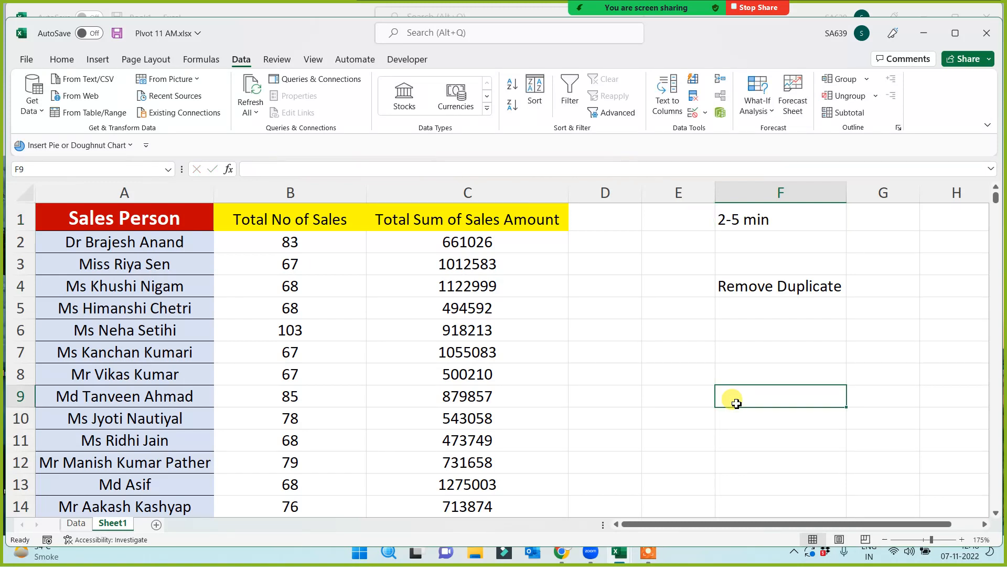
- Enter the note "2 Sec" in cell F7
click(743, 349)
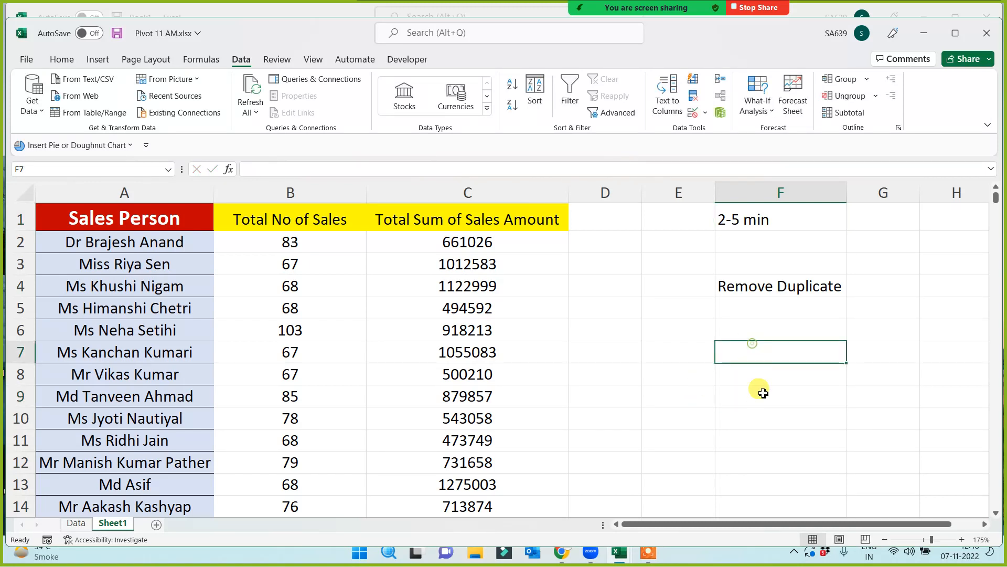
text(2)
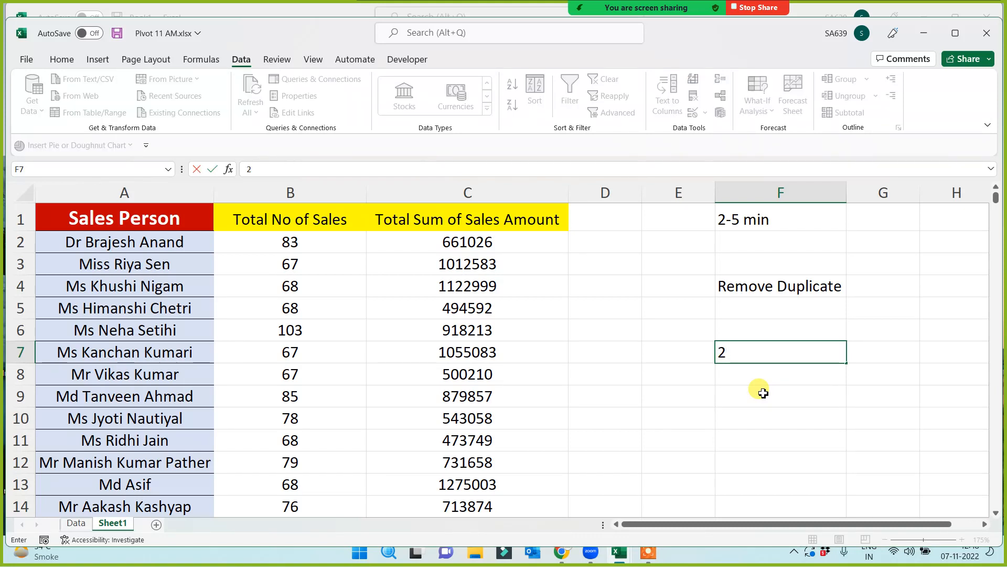
text( Sec)
click(763, 393)
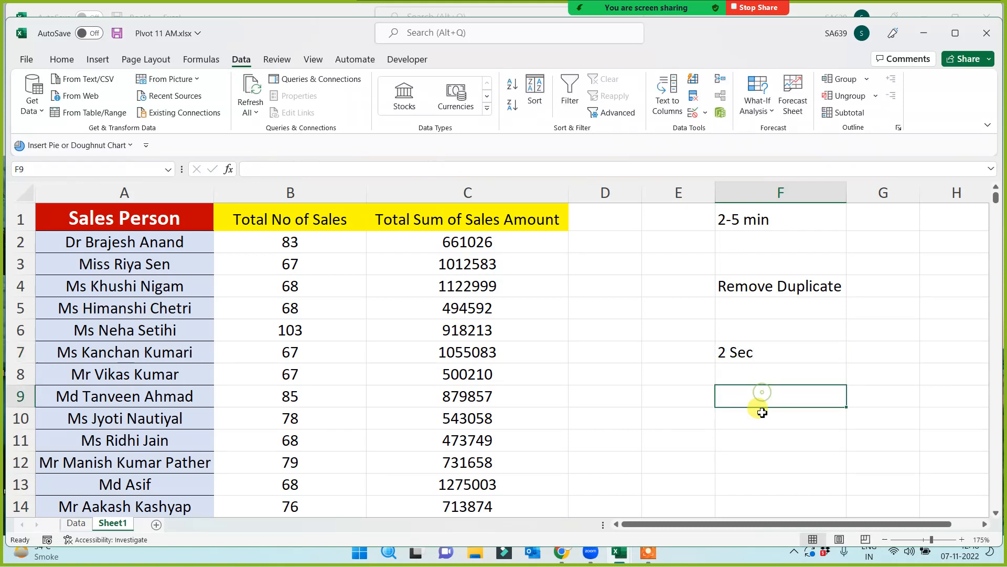
click(762, 412)
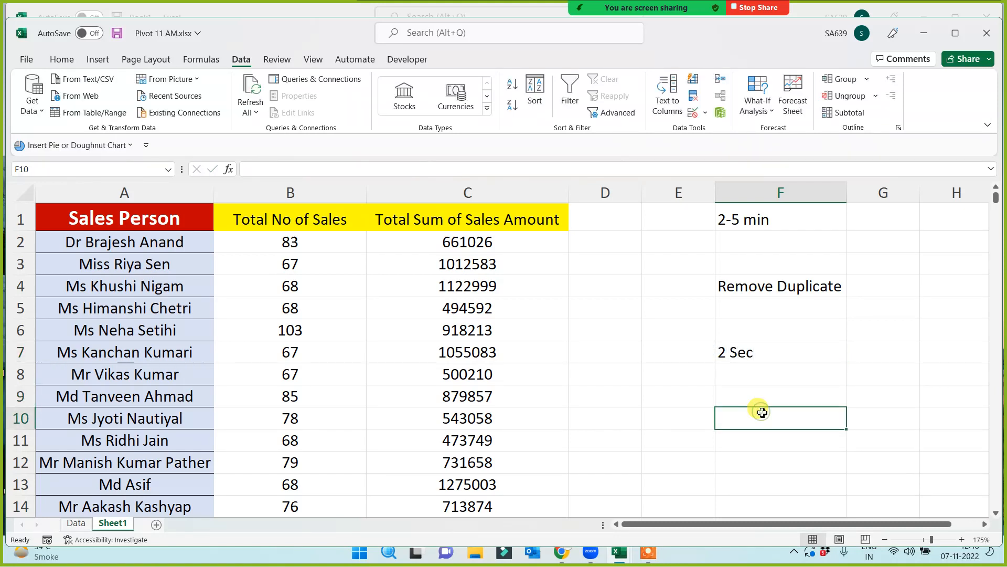
- Check the formulas in B2 and C2, and change the note in F1 to "2-5 mins"
click(293, 242)
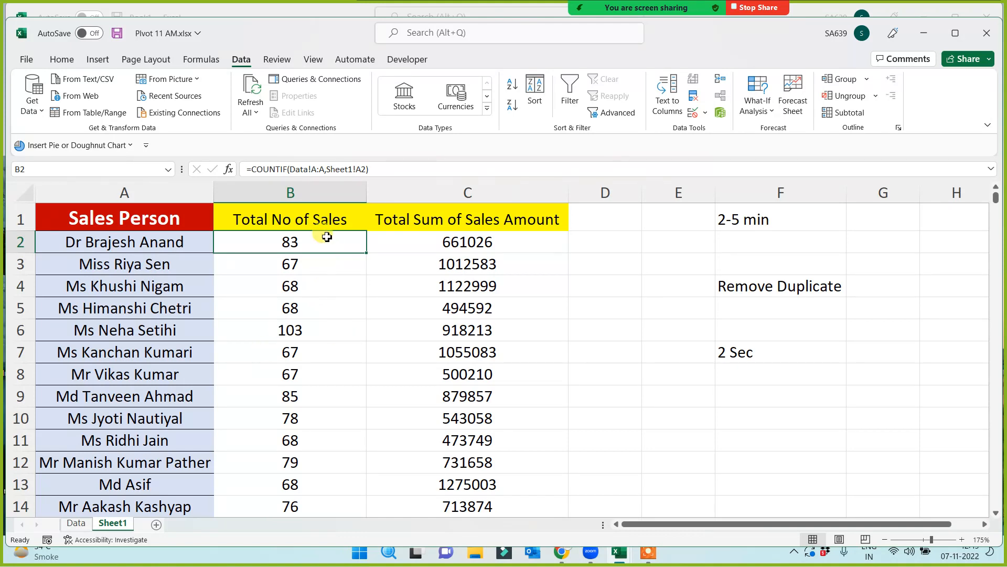
click(431, 244)
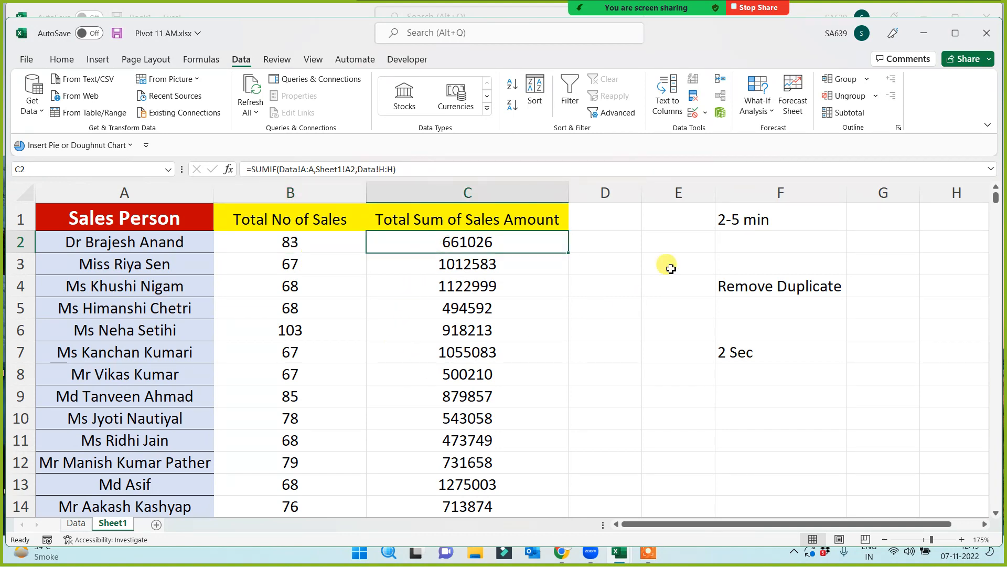
click(768, 221)
double_click(784, 219)
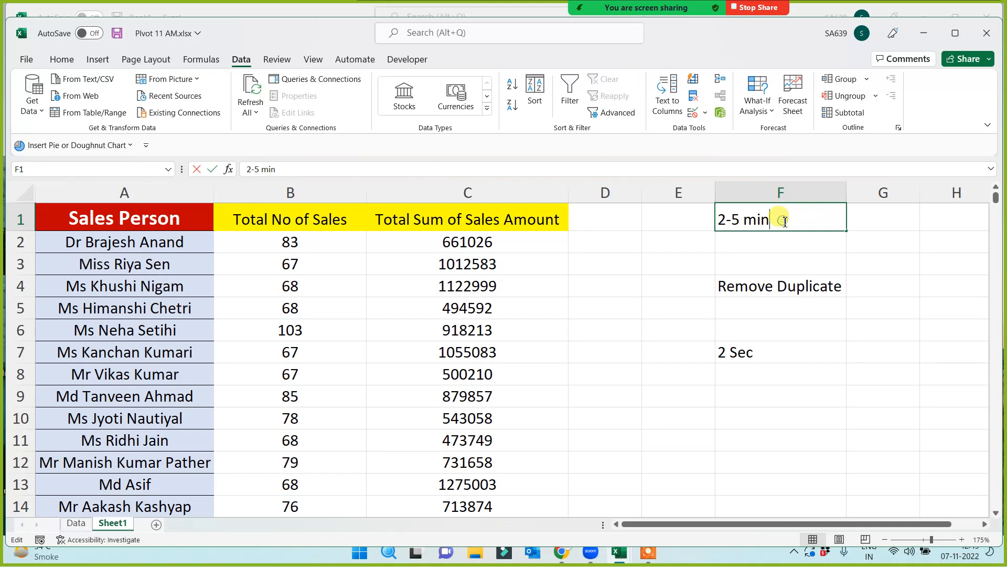
text(s)
click(780, 392)
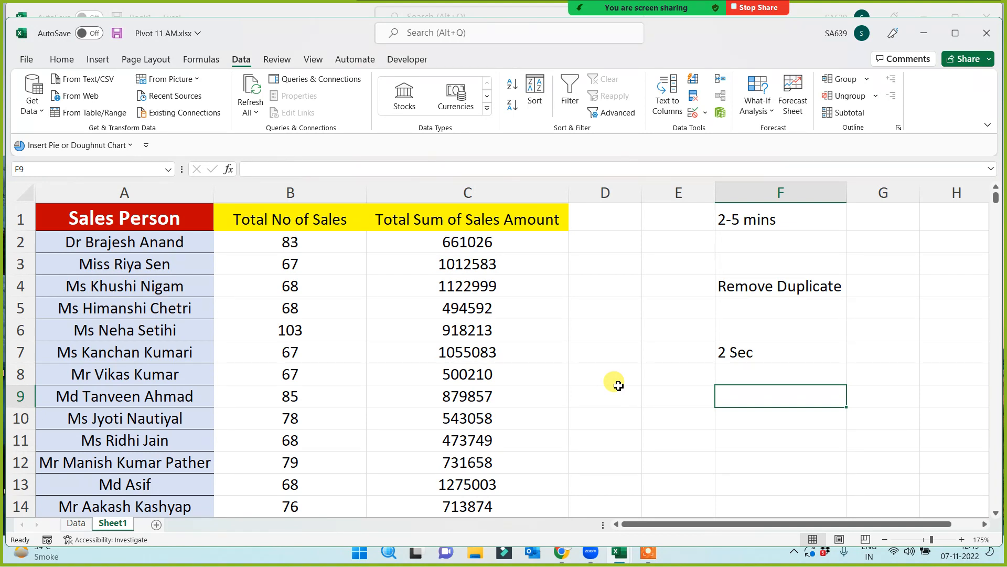
- Change the note in cell F7 to "2-5 Sec"
double_click(723, 350)
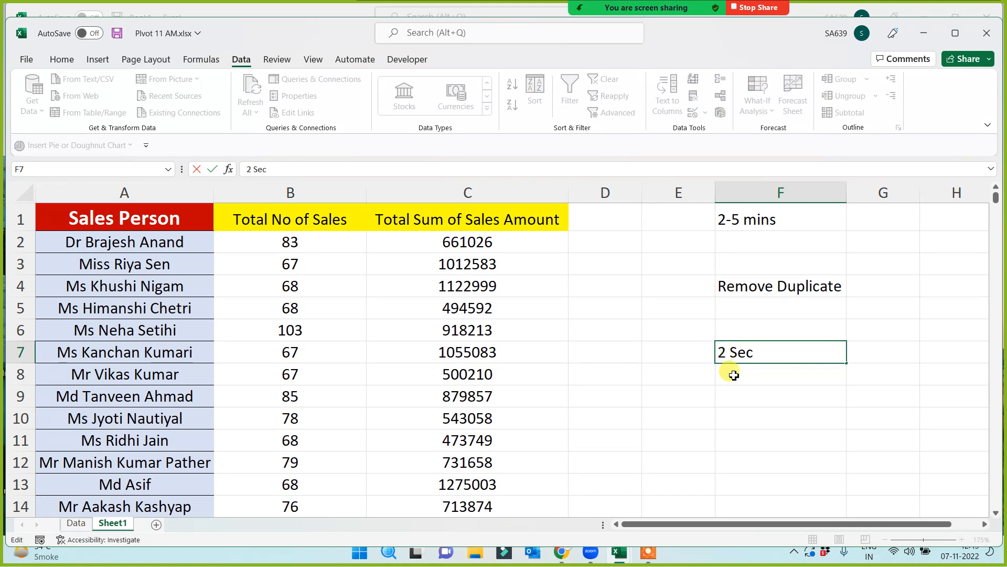
text(-5)
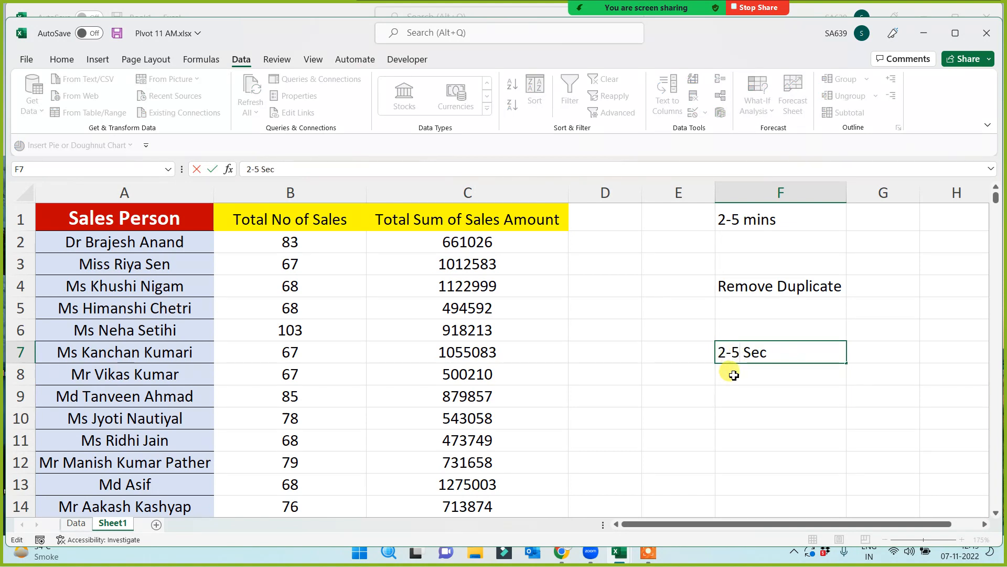
key(Return)
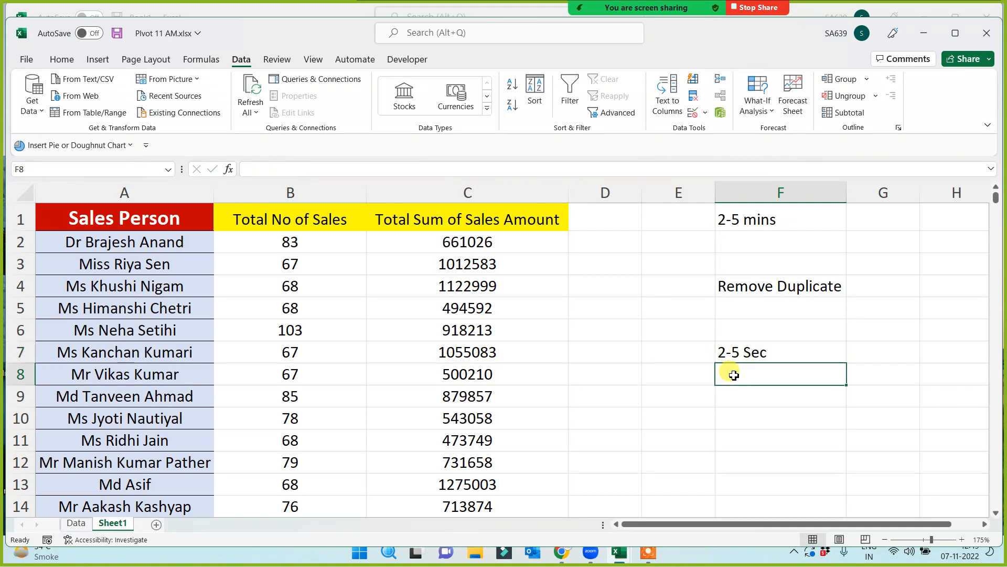
click(753, 410)
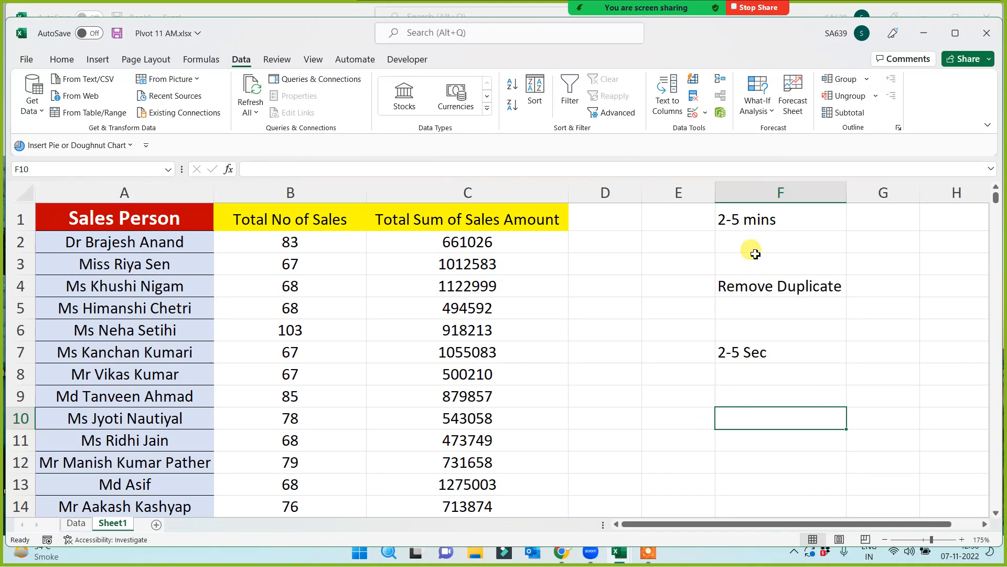
click(777, 222)
click(766, 245)
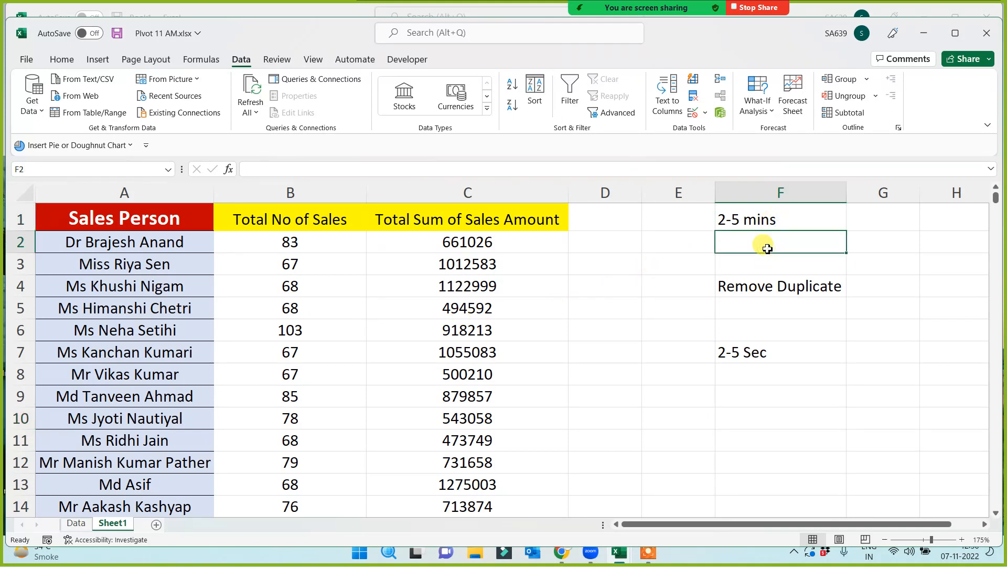
click(319, 238)
click(491, 237)
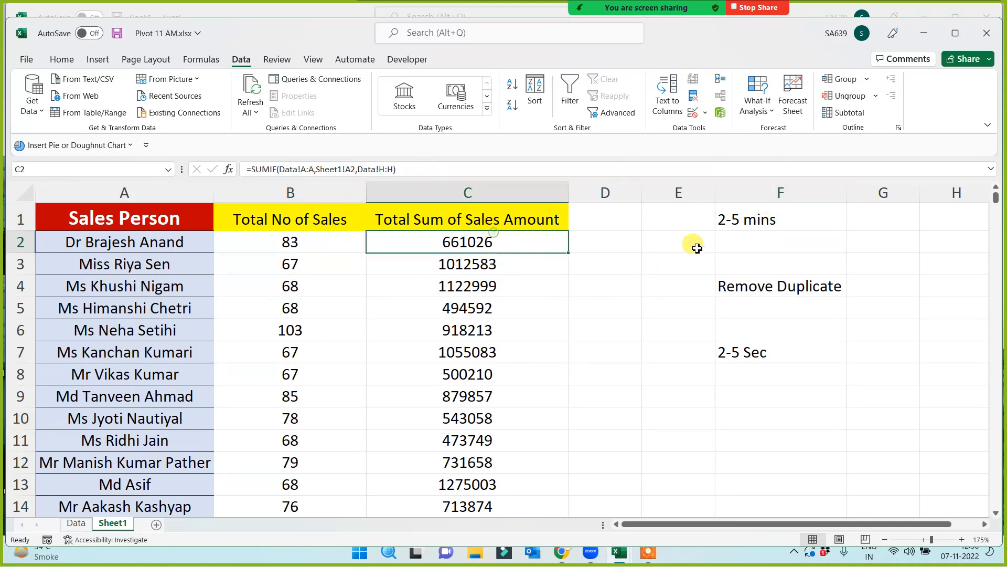
- Compare the time notes in cells F1 and F7 of Sheet1
click(745, 220)
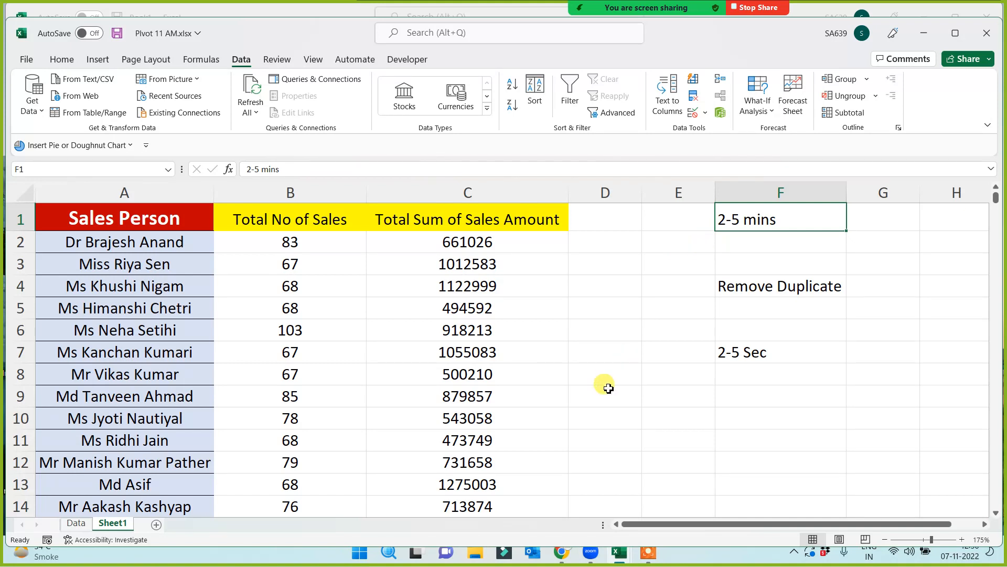
click(744, 348)
key(ctrl+c)
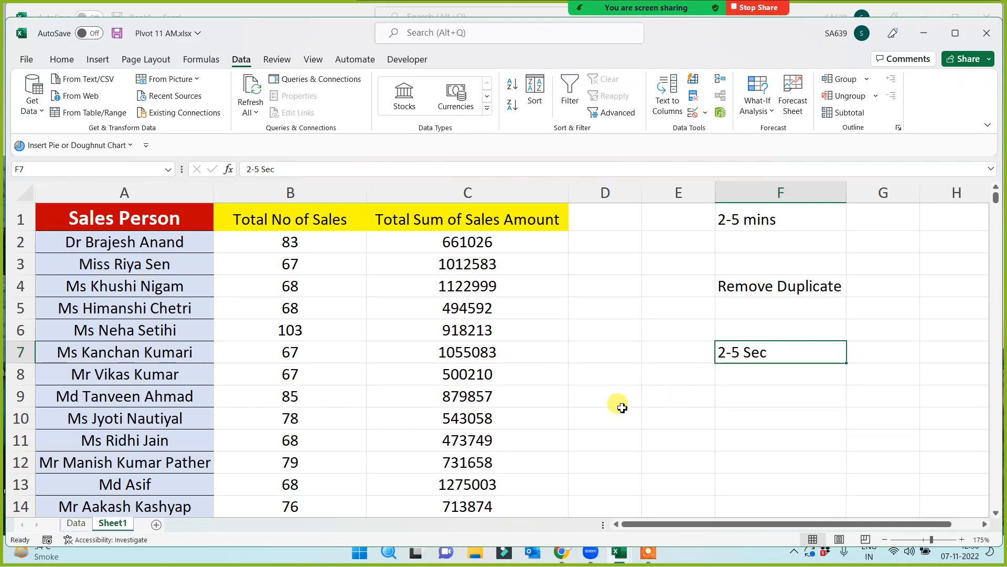
- Go to the Data sheet and return from the end of the table to its first record in cell A2
click(80, 526)
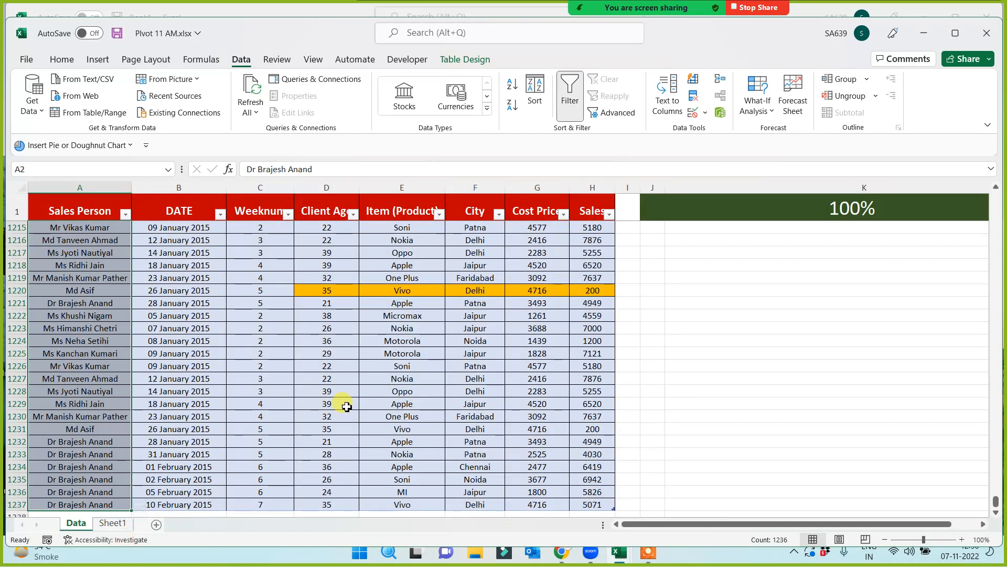
click(362, 391)
click(254, 366)
key(ctrl+Up)
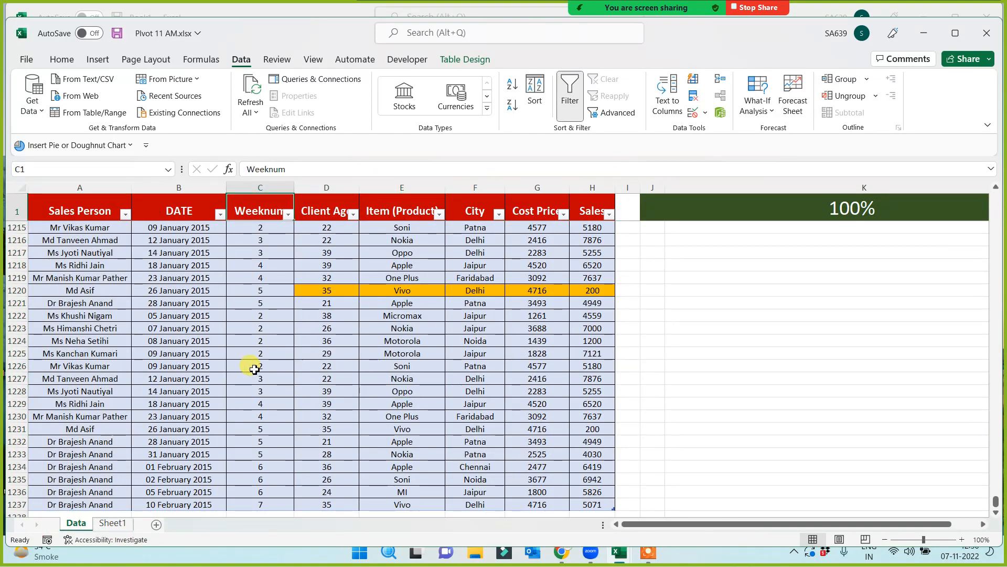
key(Down)
key(Left)
key(Left)
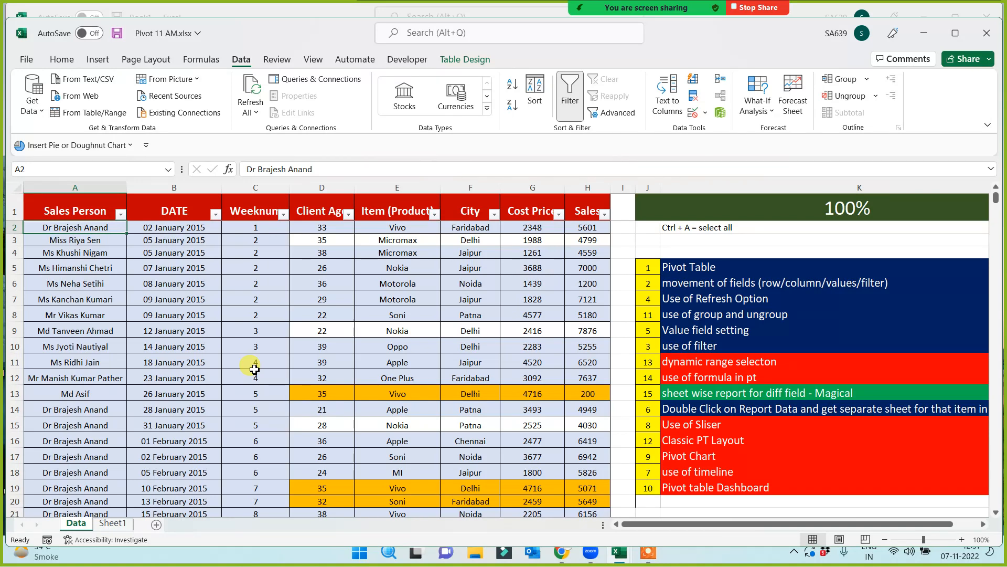
- Examine the sales person report on Sheet1, checking the names against their sales amounts in rows 2 to 4
click(113, 524)
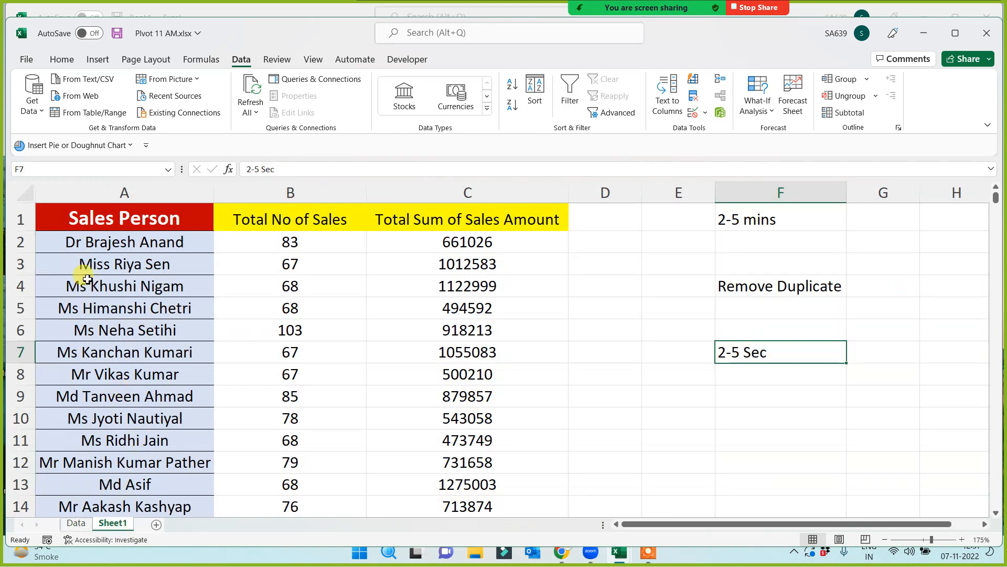
drag(111, 218, 451, 445)
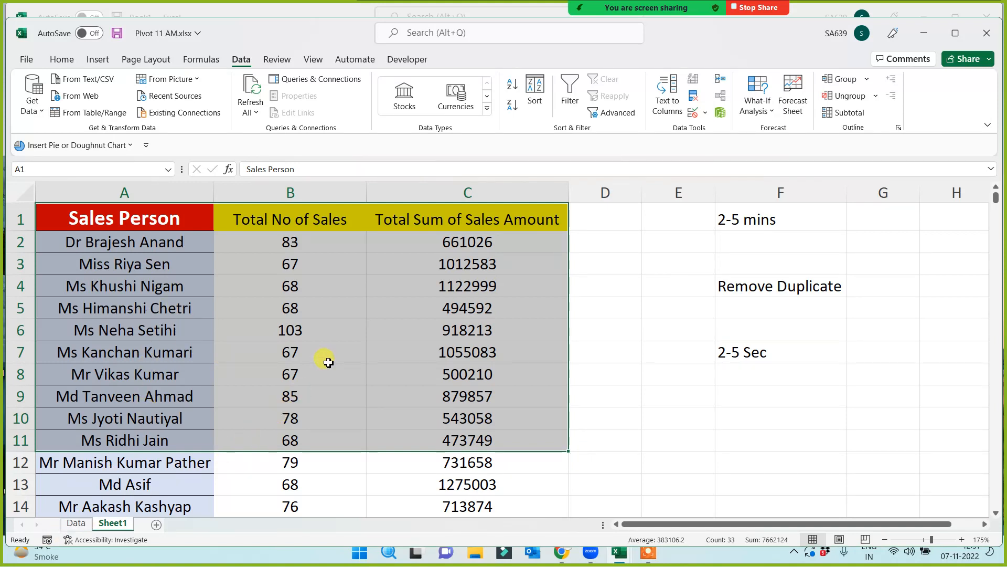
click(153, 241)
click(439, 244)
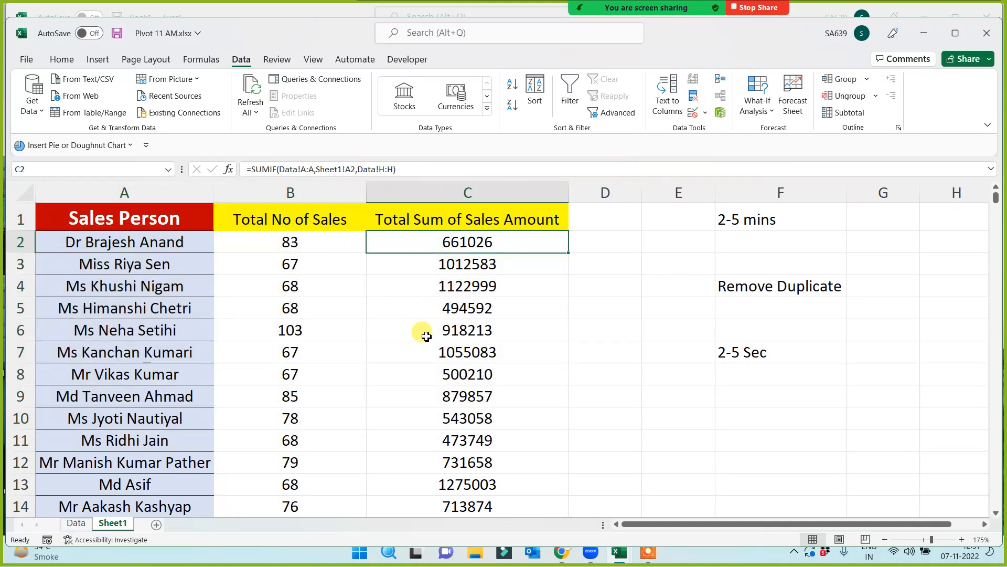
click(156, 263)
click(452, 266)
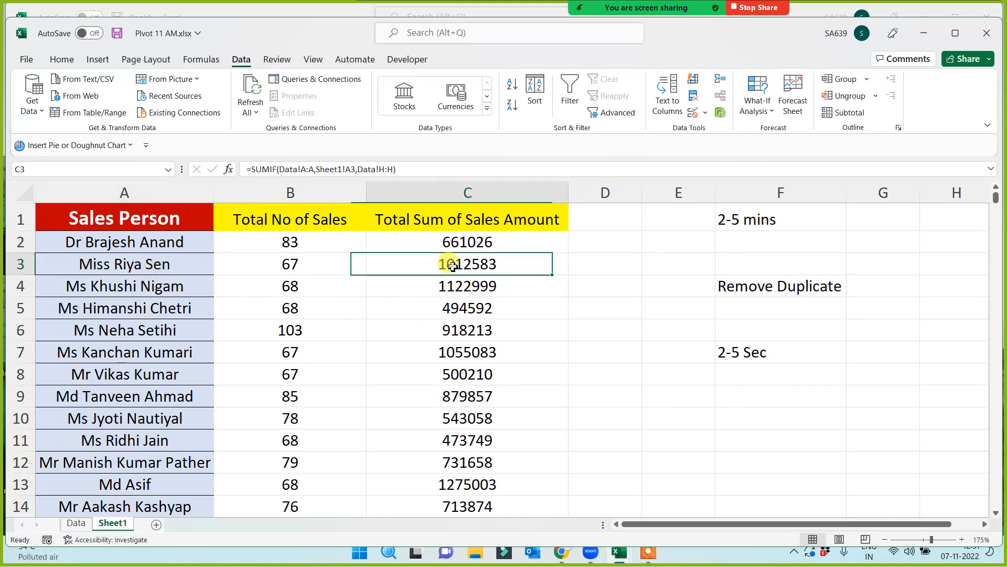
click(149, 286)
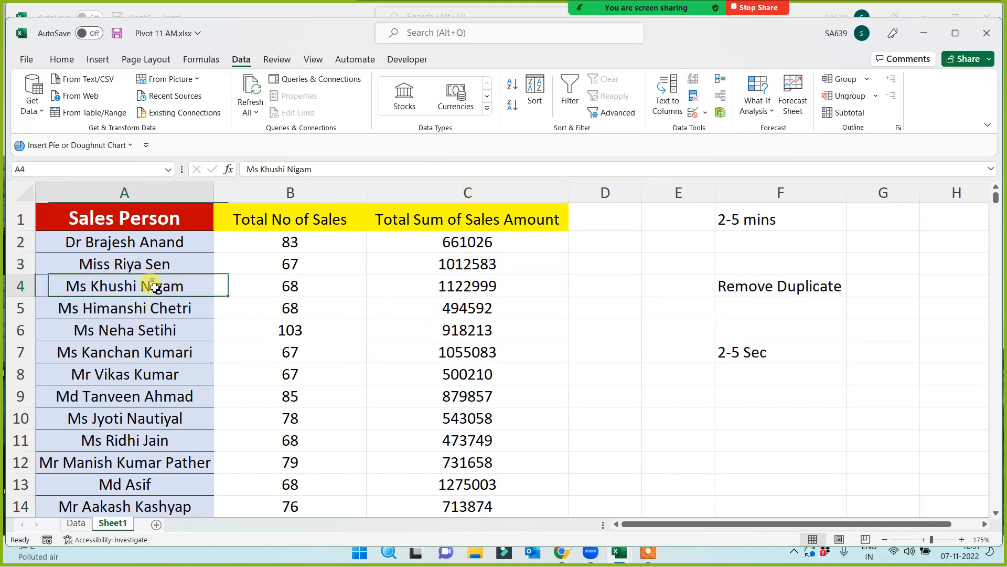
click(509, 294)
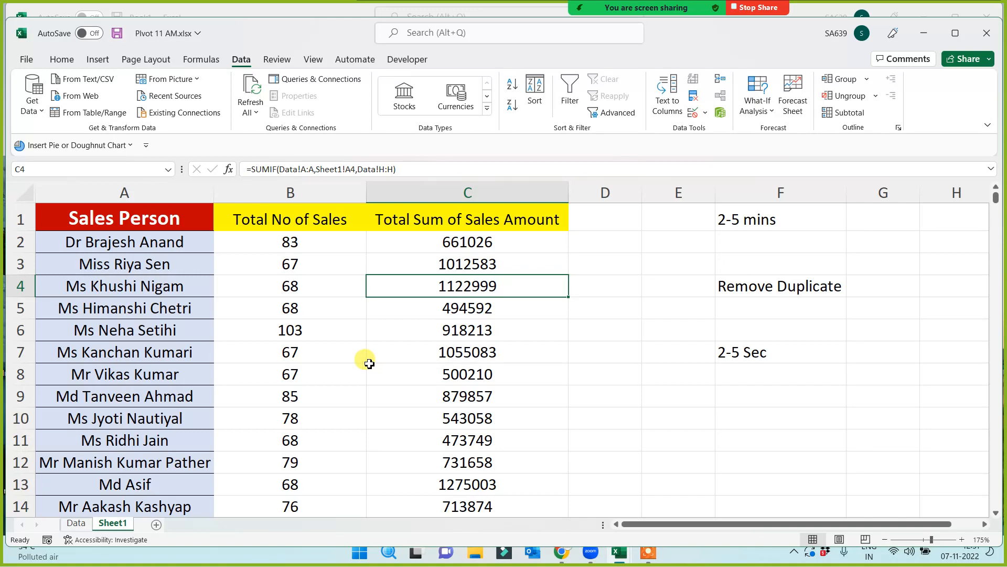
click(157, 213)
key(ctrl+a)
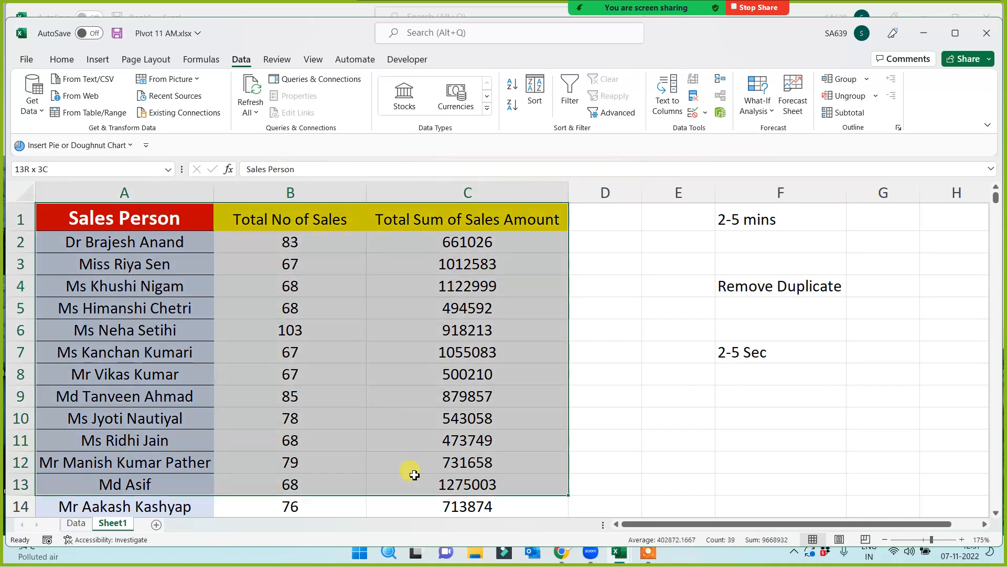
click(349, 365)
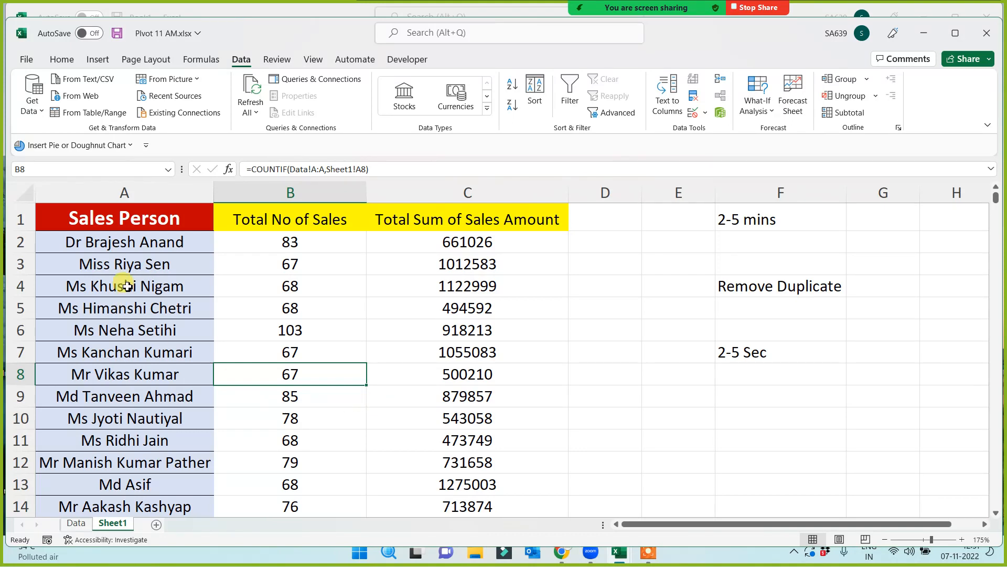
- Compare the sales counts and sales amounts of the first three sales persons, including the formulas in B2 and C2
drag(93, 241, 461, 285)
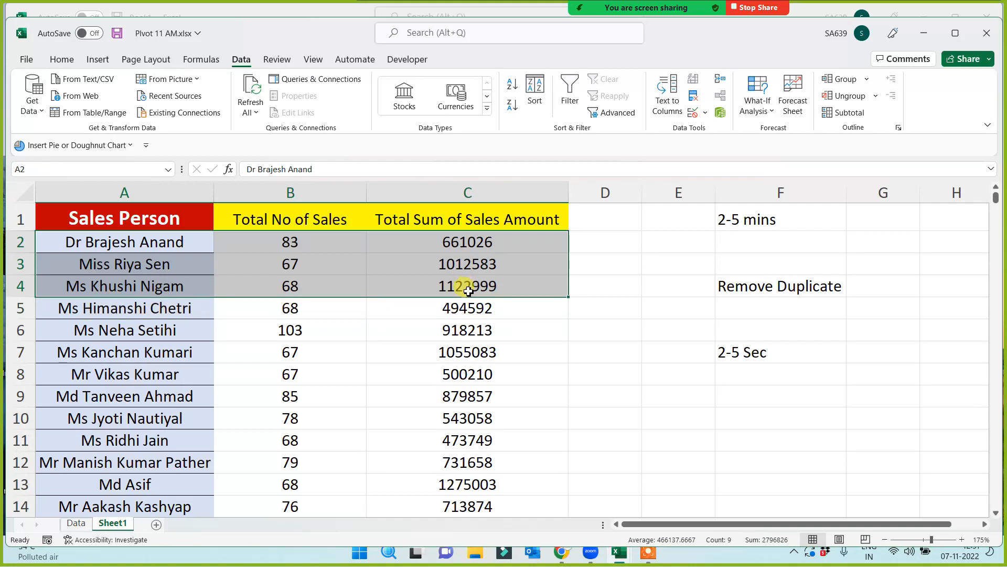
click(454, 290)
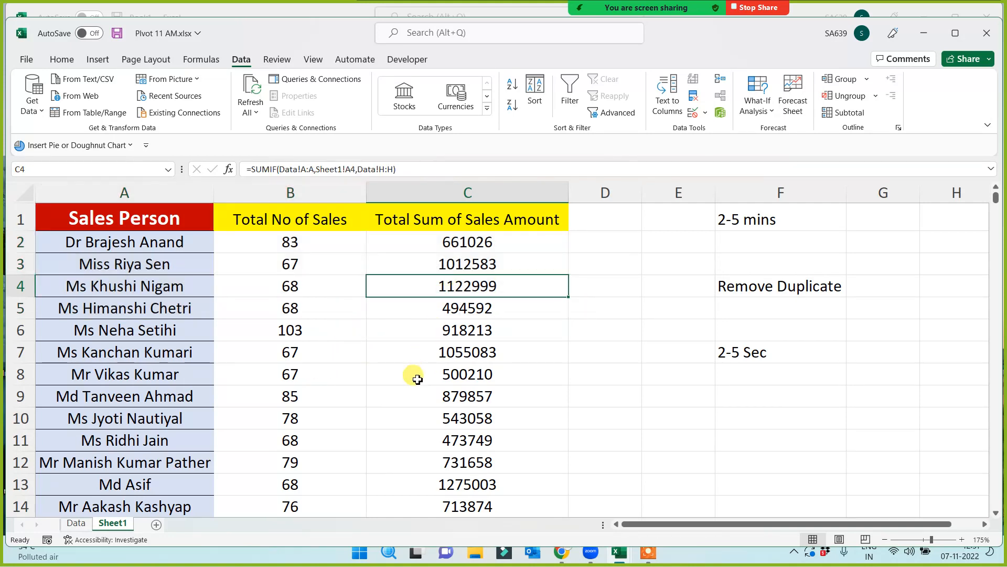
click(465, 242)
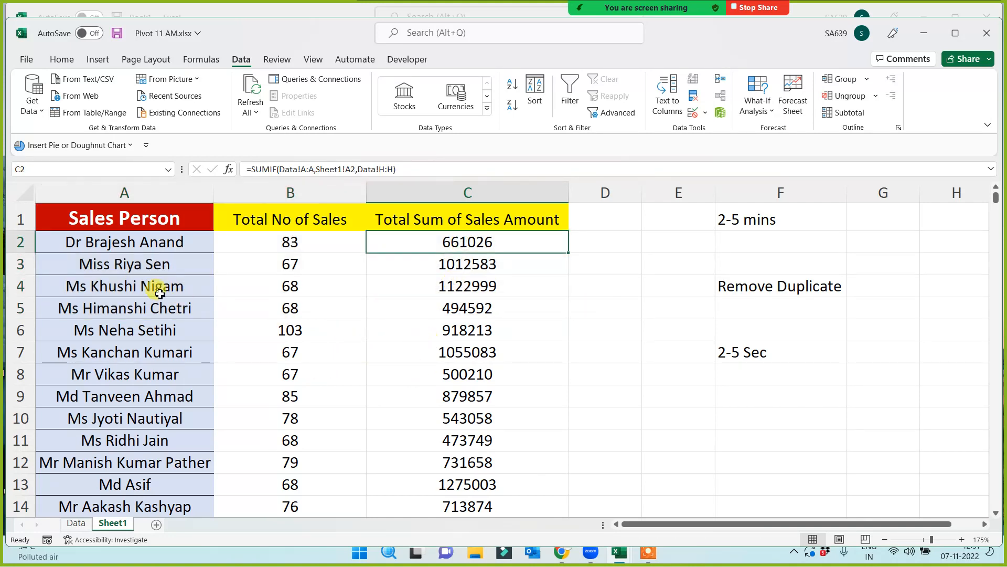
drag(152, 264, 480, 260)
click(386, 360)
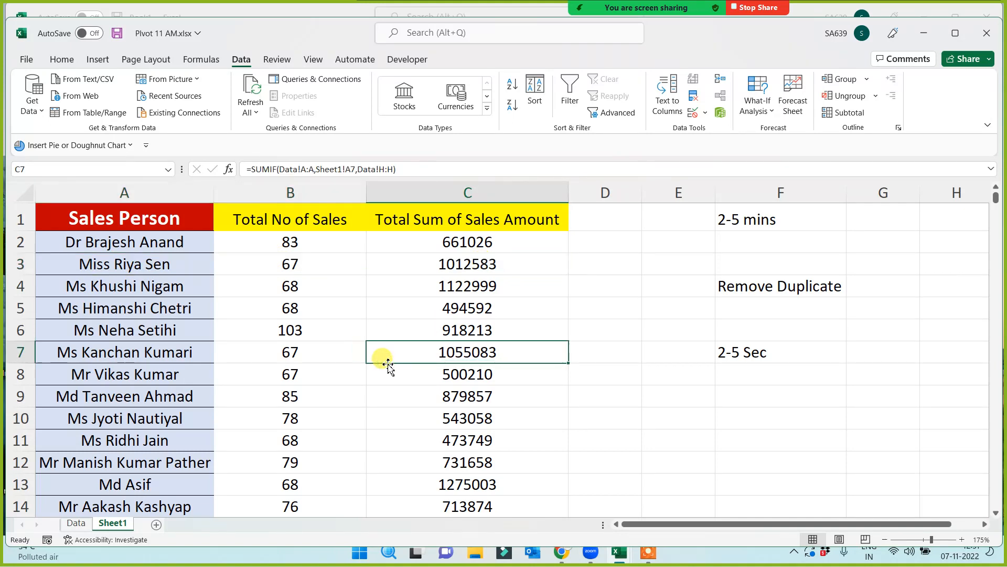
click(116, 286)
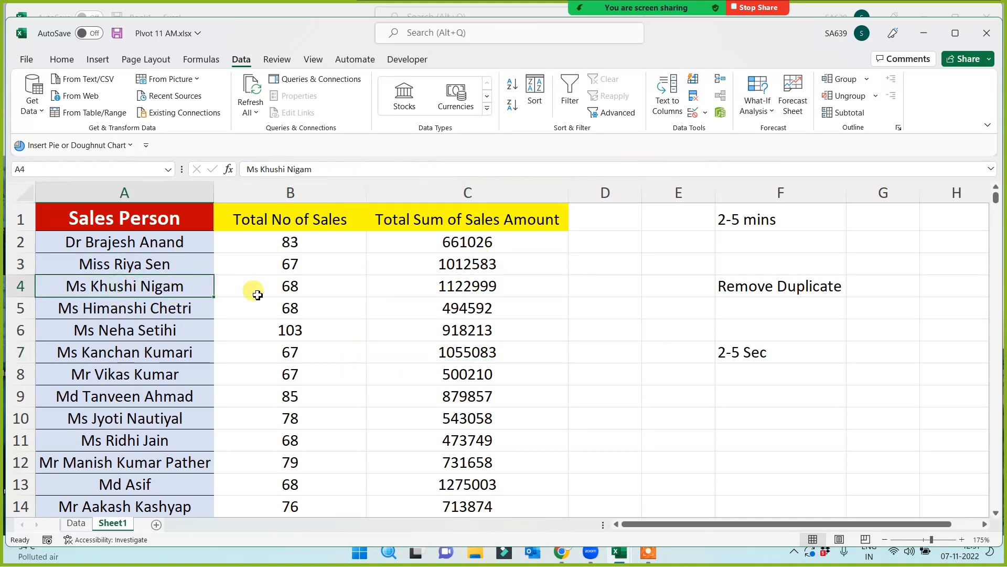
click(289, 284)
click(478, 281)
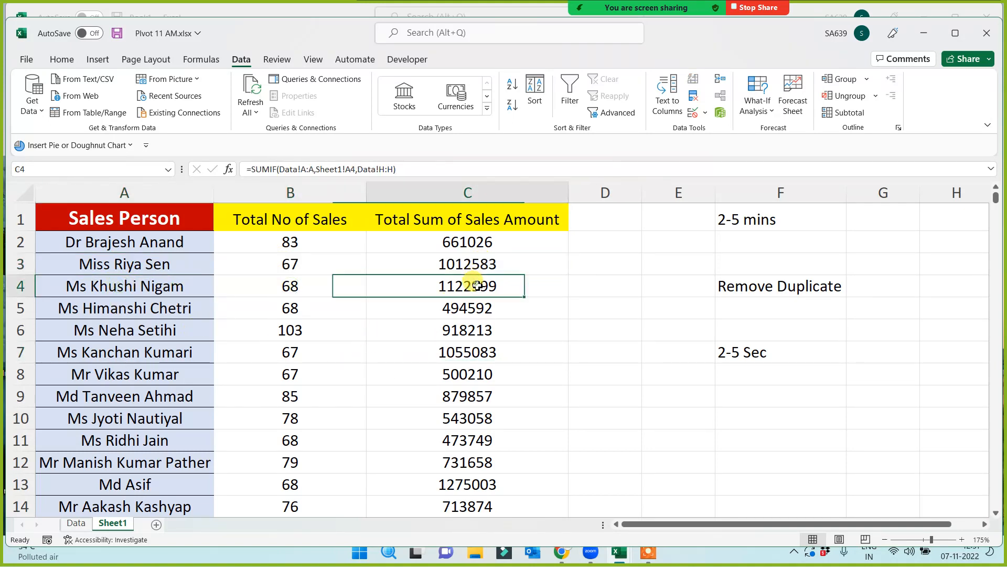
click(290, 244)
click(448, 242)
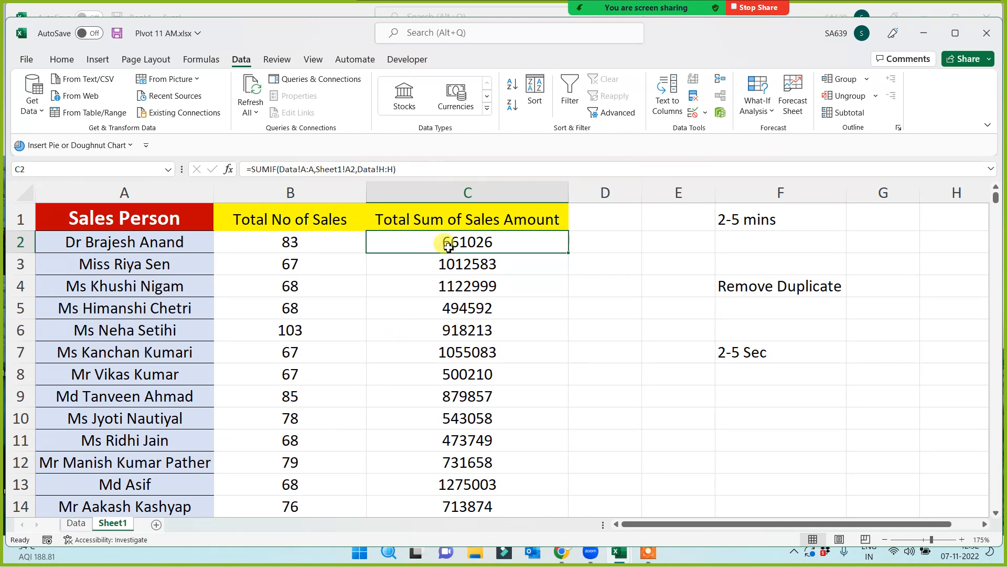
- Check the source records on the Data sheet against the COUNTIF formula in B2 and SUMIF formula in C2 of Sheet1
click(76, 523)
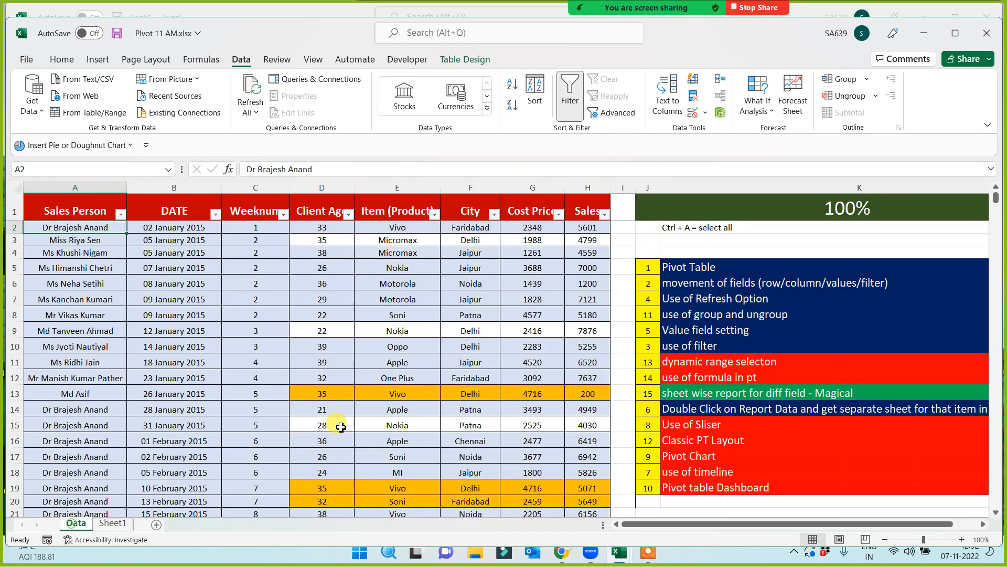
click(112, 522)
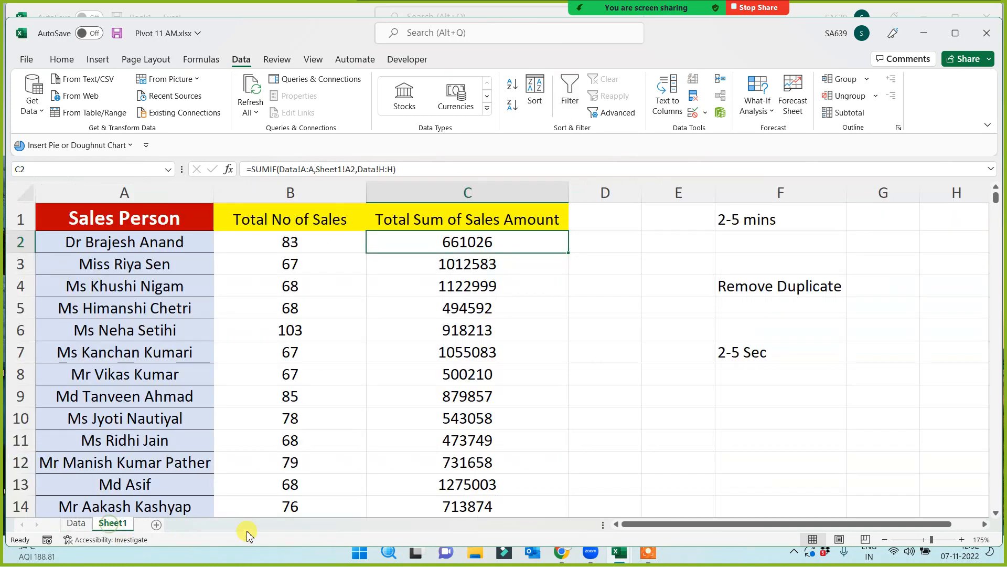
click(275, 247)
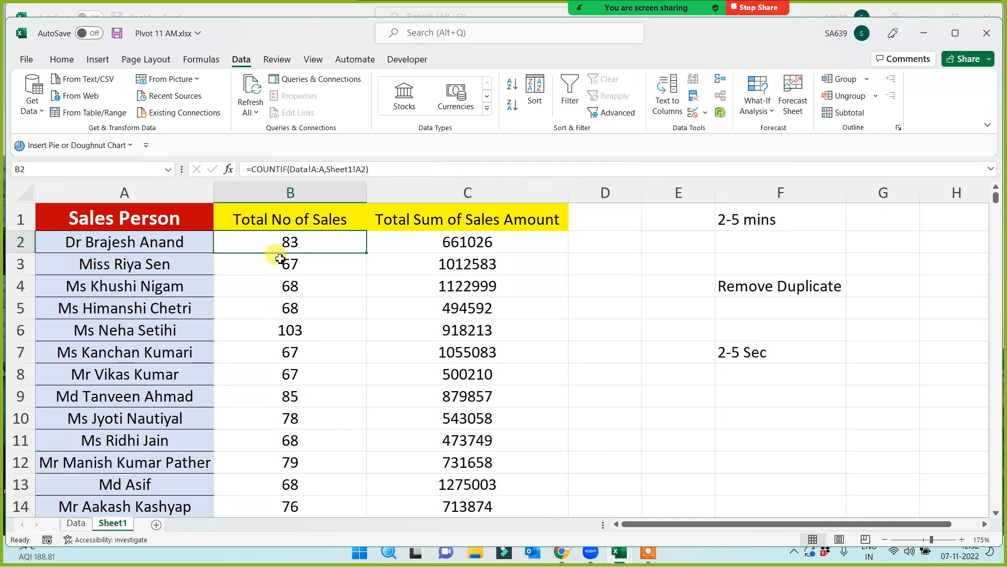
click(427, 245)
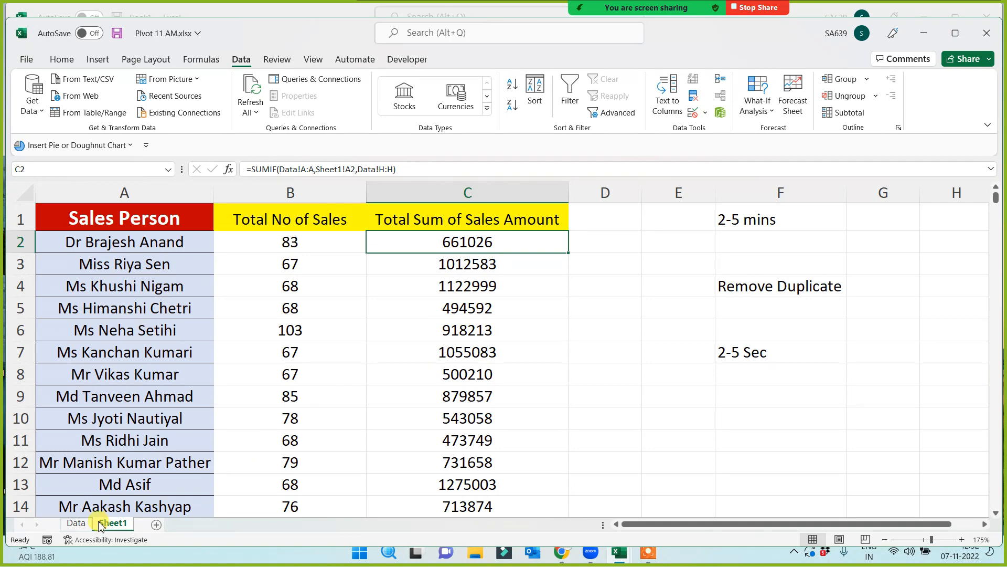
- Open the Data sheet and try selecting the whole sales table, first its records only and then with the header row
click(77, 524)
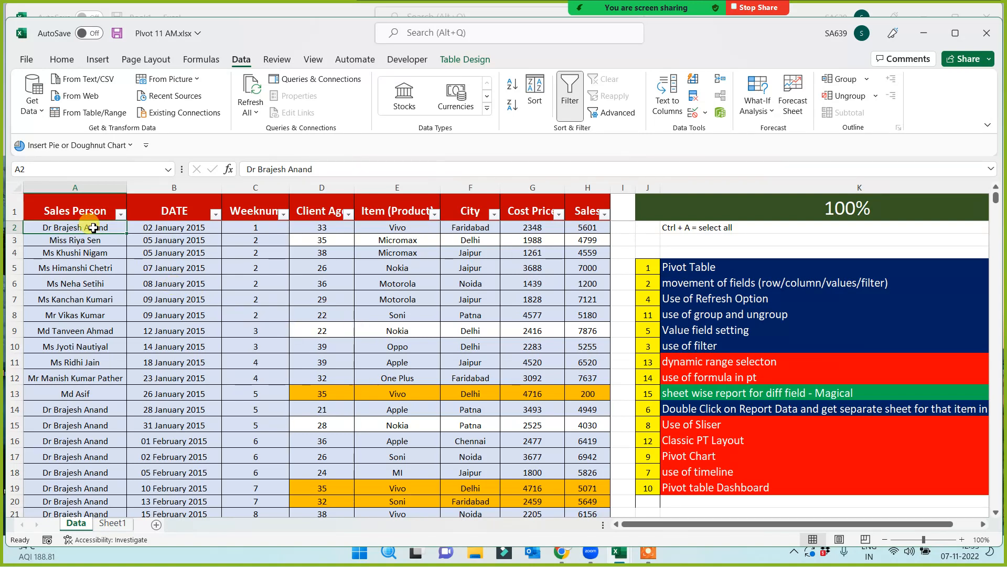
click(62, 205)
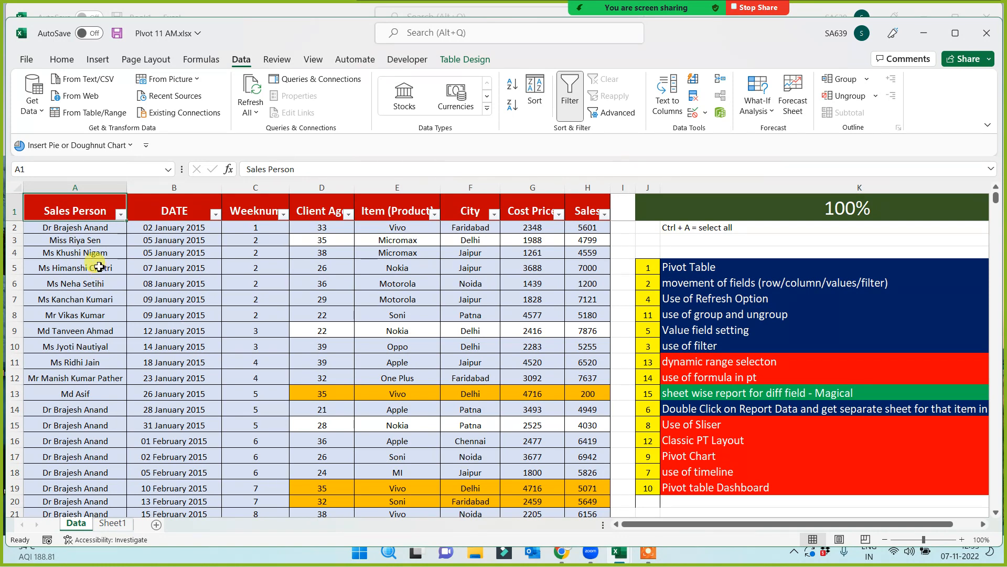
click(265, 342)
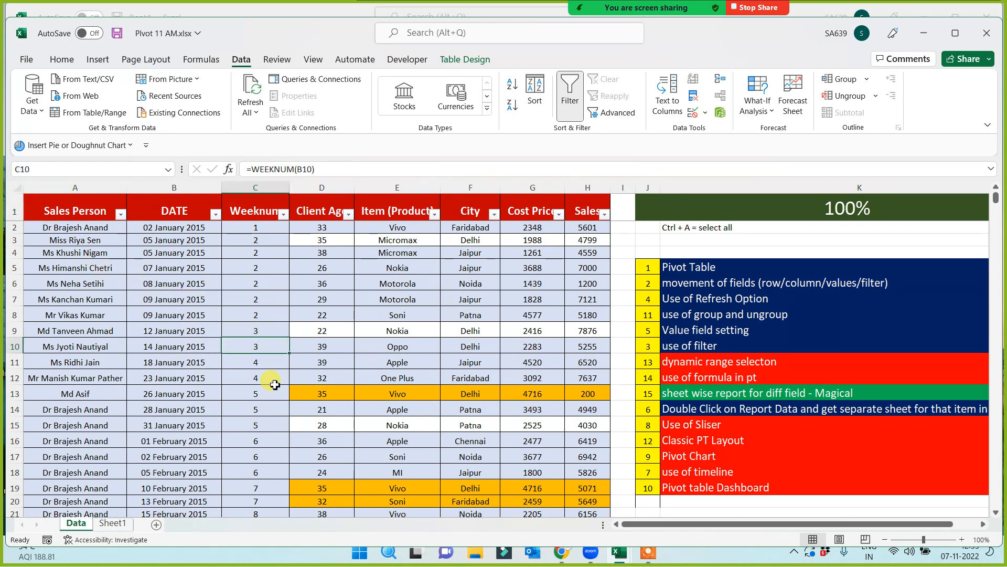
click(877, 239)
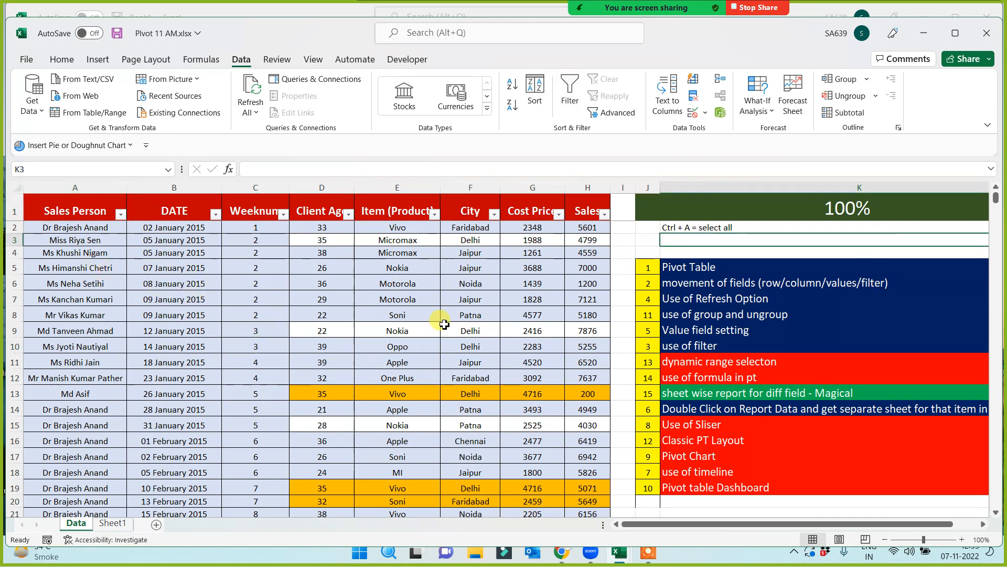
click(273, 313)
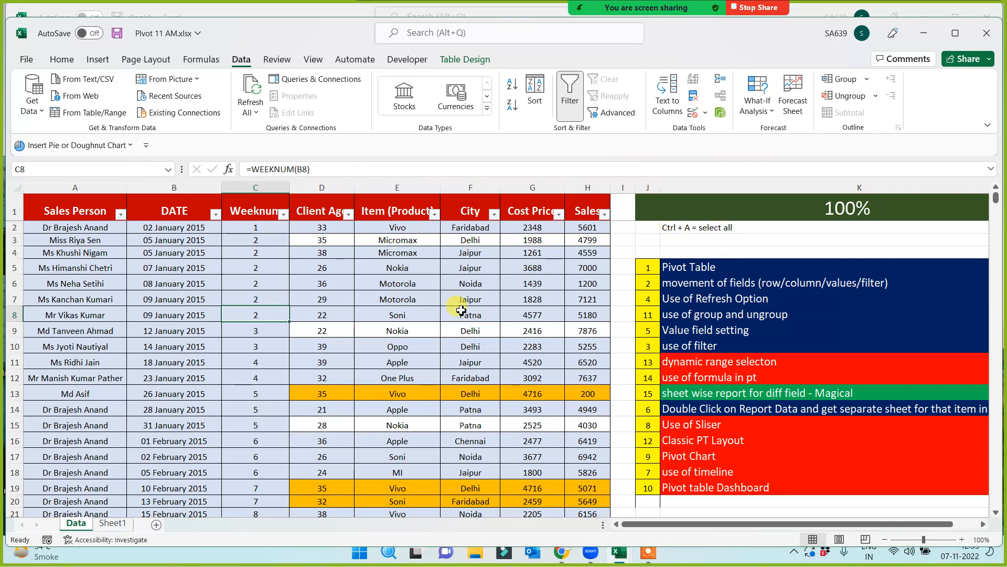
key(ctrl+a)
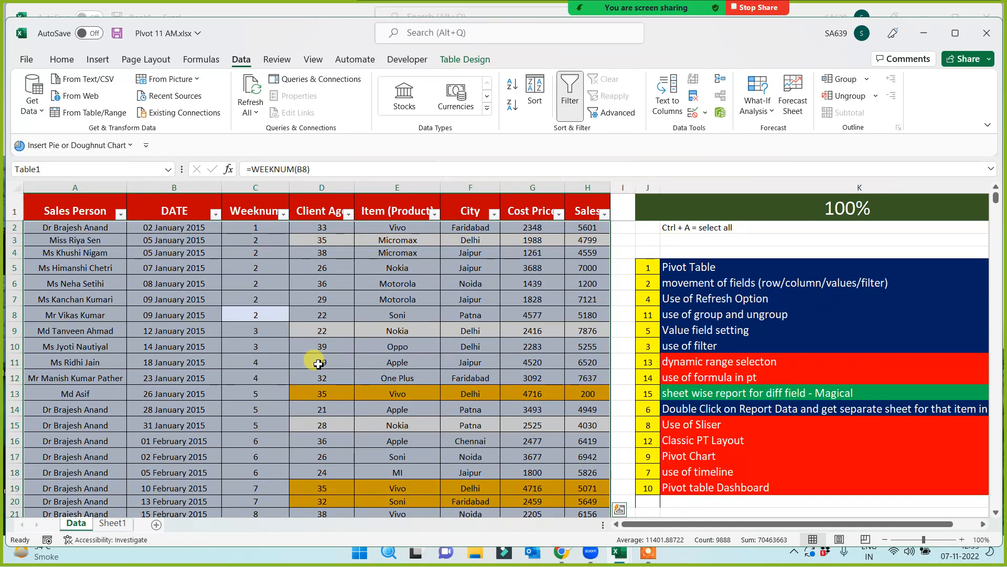
key(ctrl+a)
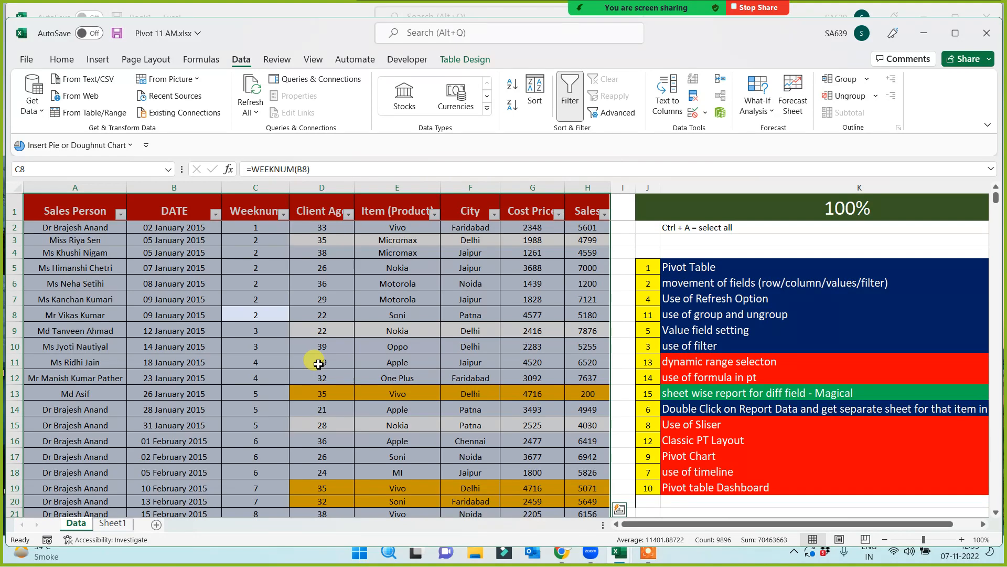
click(239, 317)
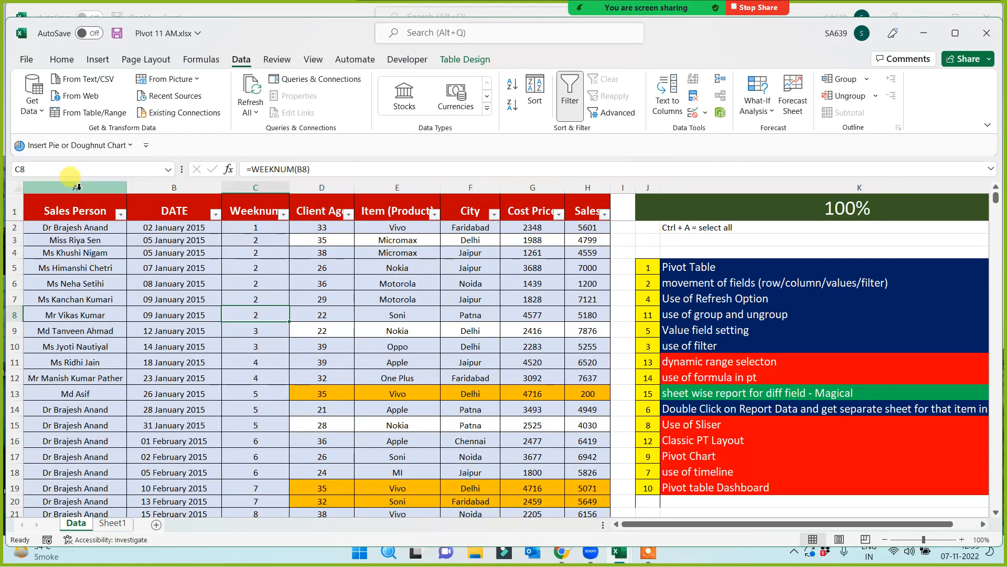
- Select the entire sales table in columns A to H on the Data sheet, including the headers
click(84, 216)
drag(83, 215, 527, 490)
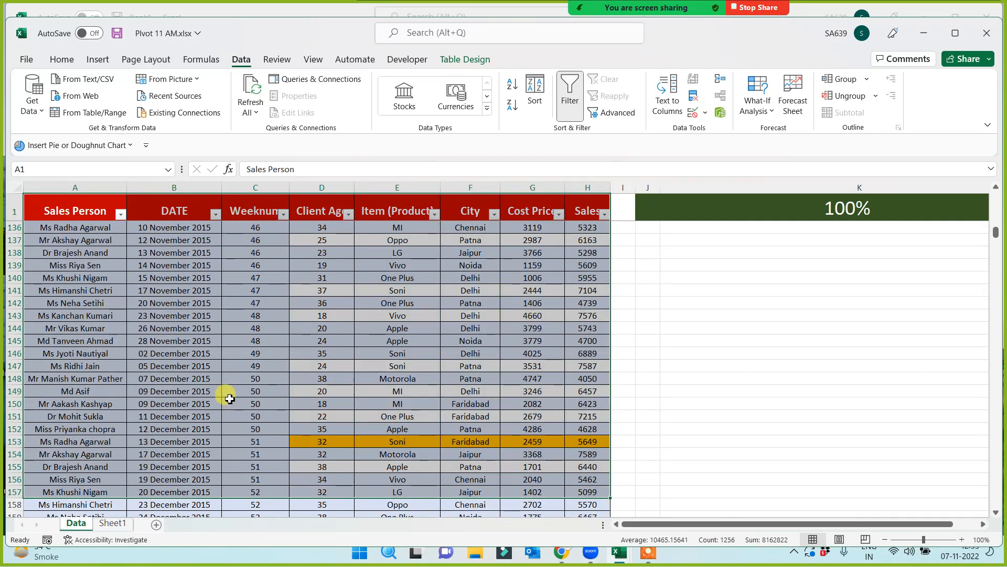
click(207, 378)
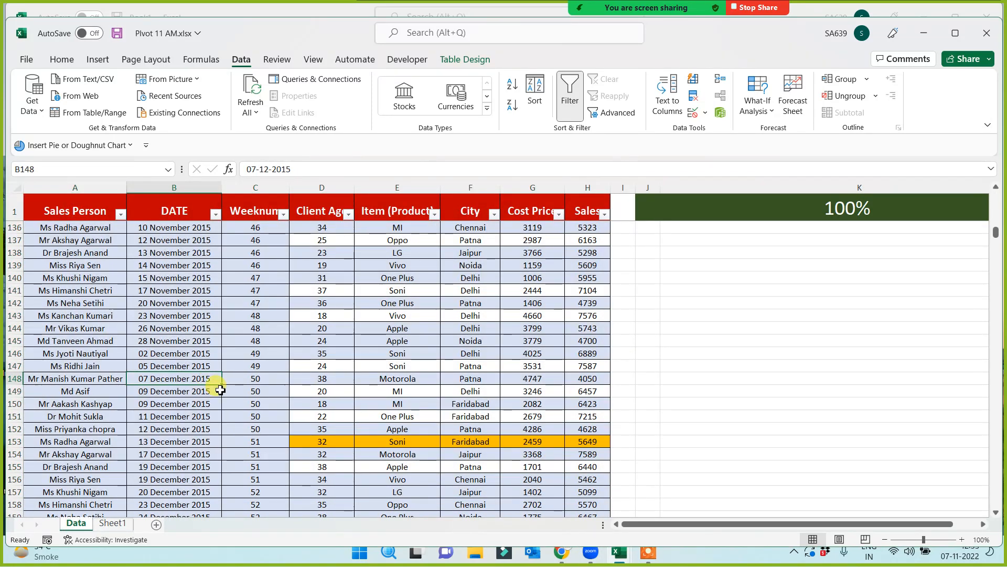
key(ctrl+a)
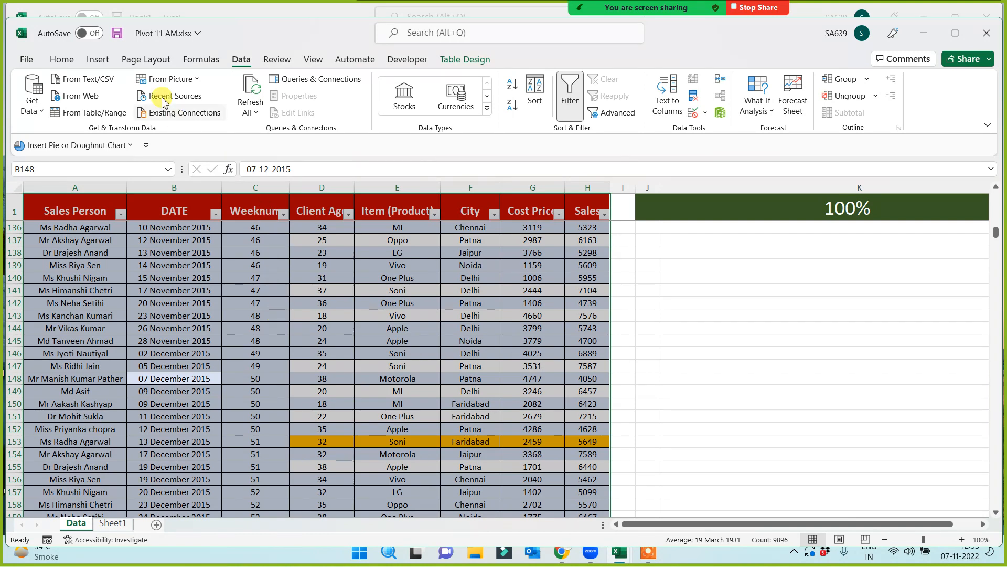
- Insert a blank pivot table based on Table1 in a new worksheet
click(97, 61)
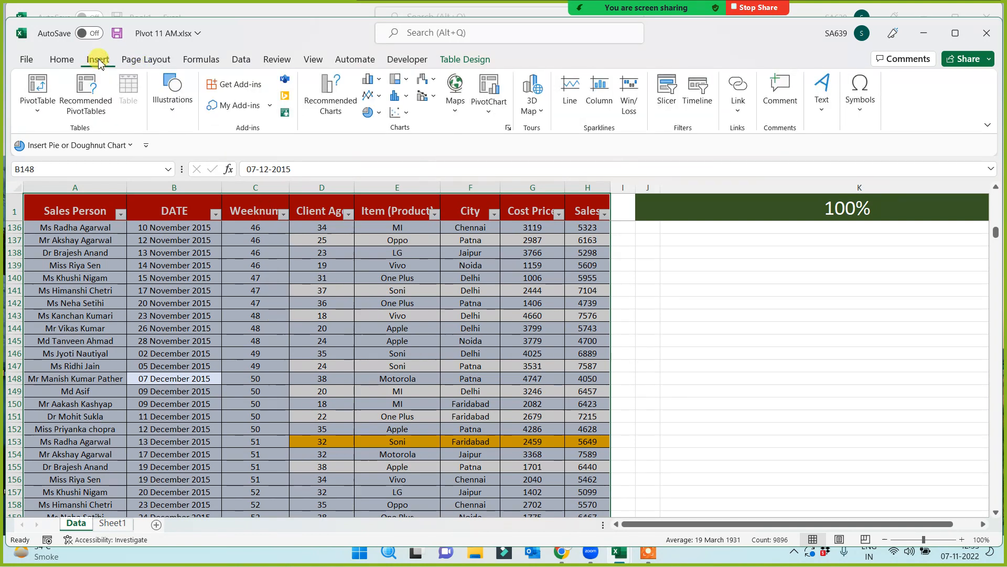
click(41, 95)
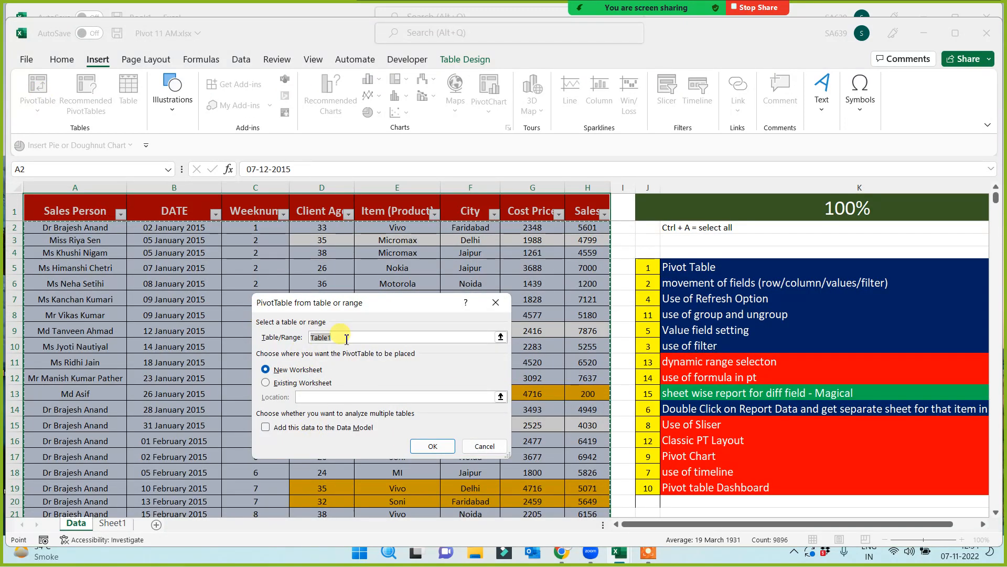
click(426, 450)
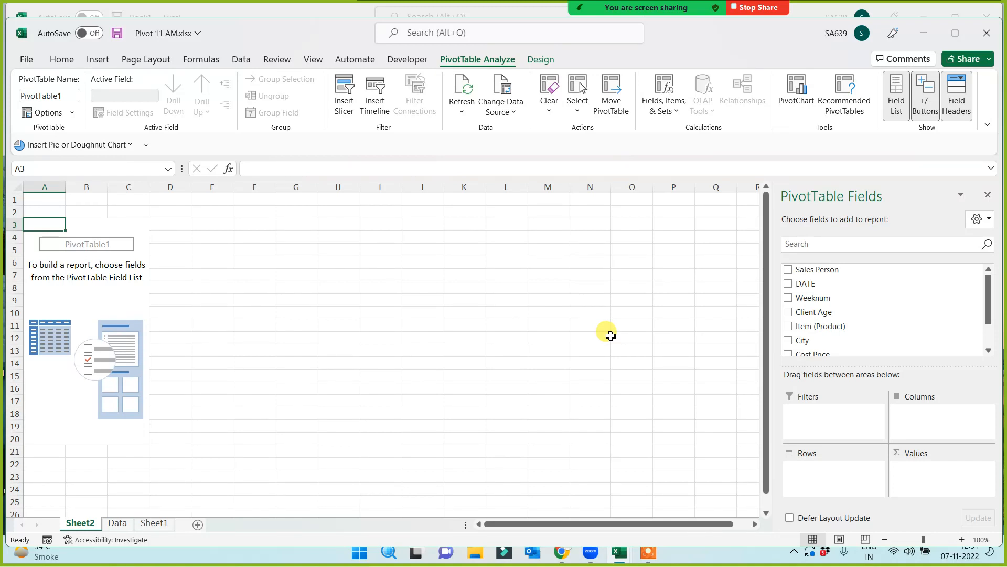
- Select the whole sales table on the Data sheet with its headers and insert a second blank pivot table in a new worksheet
click(117, 523)
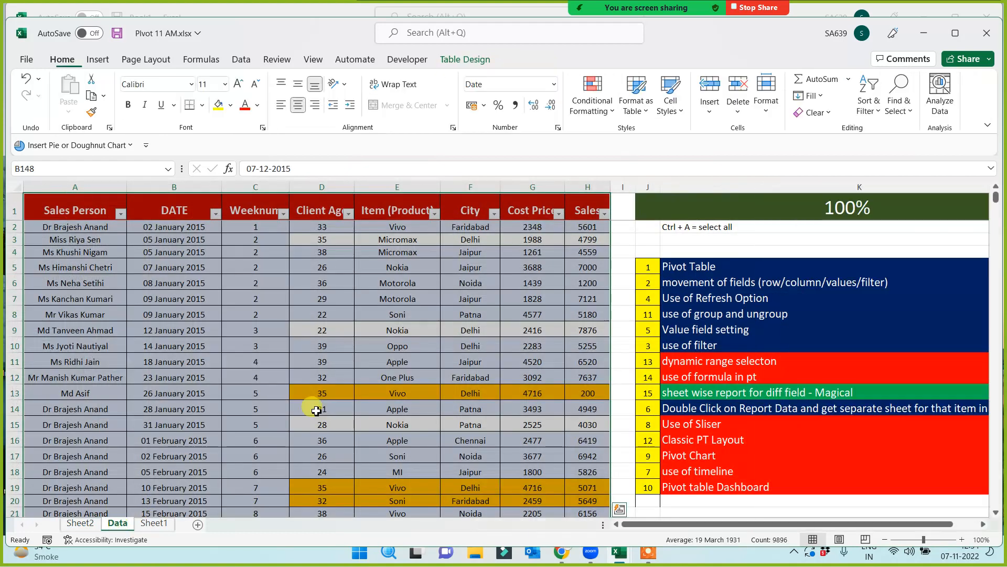
click(324, 348)
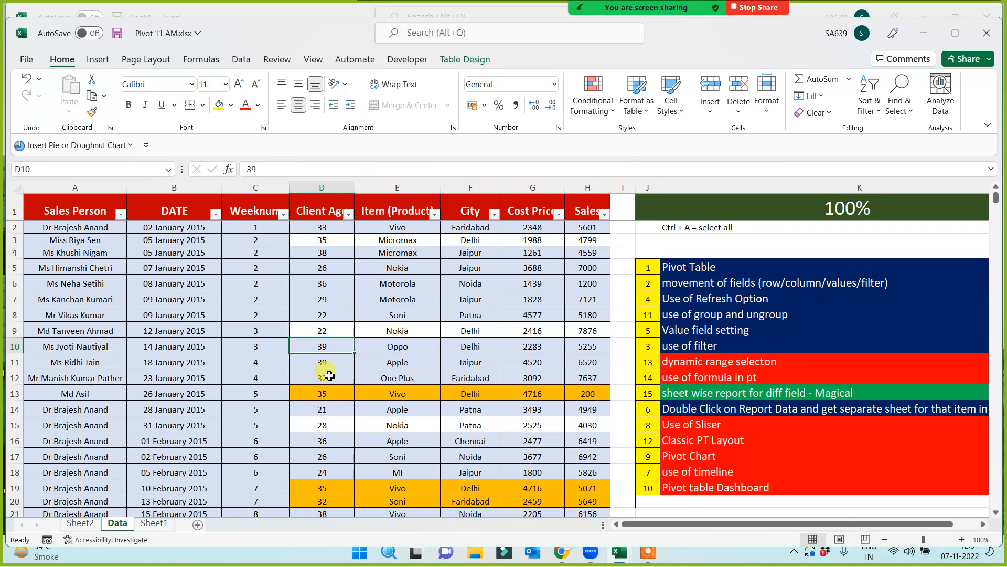
key(ctrl+a)
key(ctrl+a)
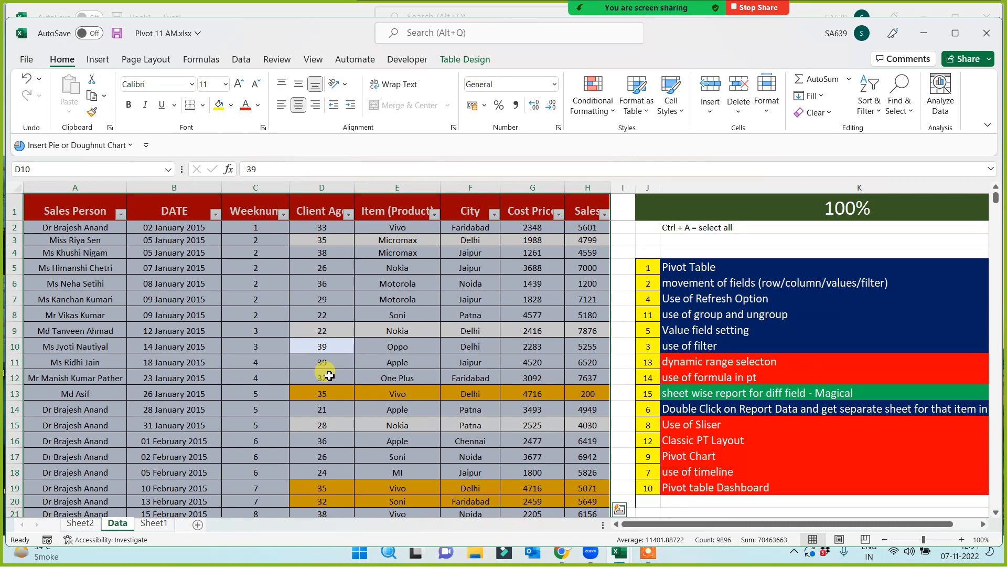
click(99, 60)
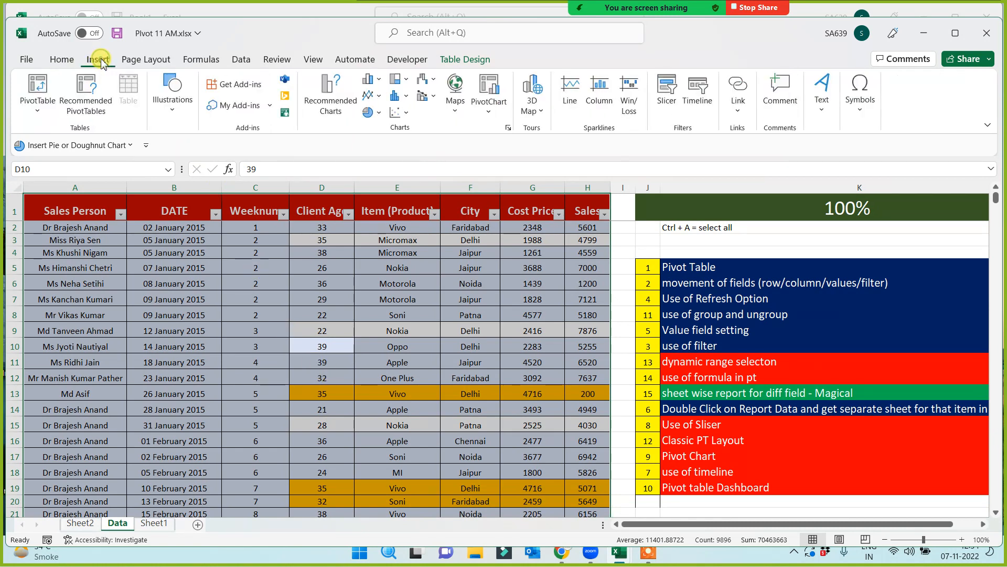
click(38, 88)
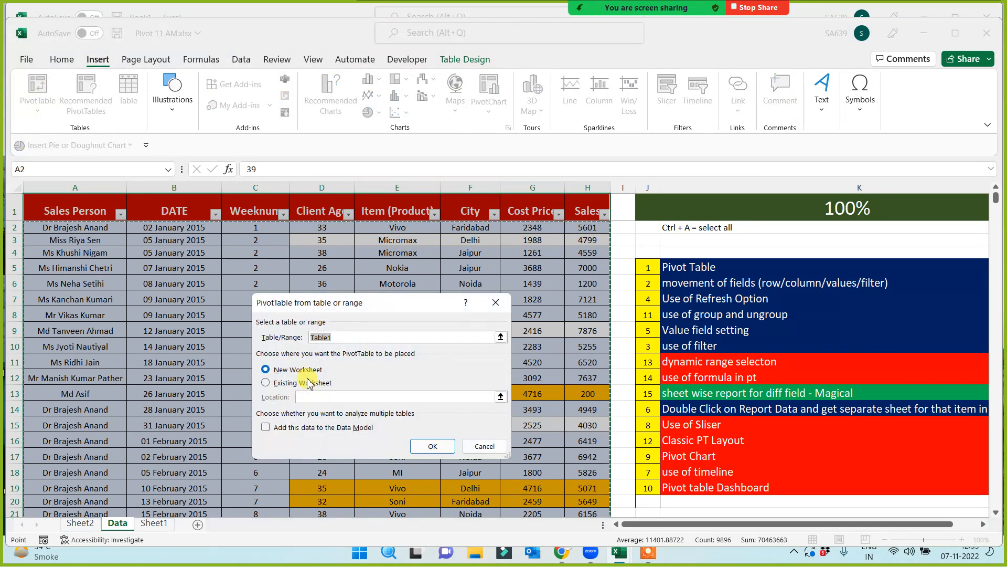
click(424, 444)
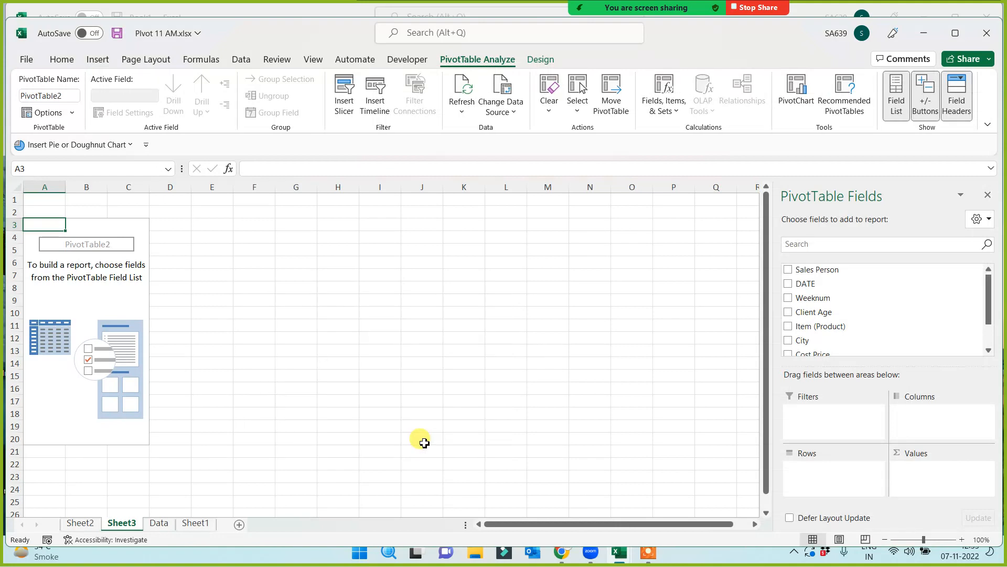
- Reselect the full Data table including headers and create a third blank pivot table from Table1 in a new worksheet
click(159, 523)
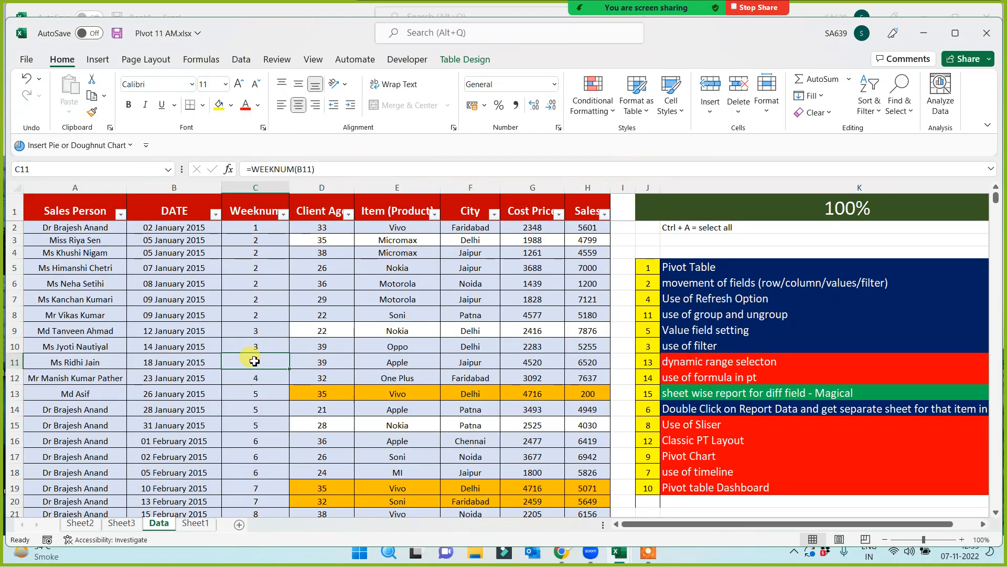
key(ctrl+a)
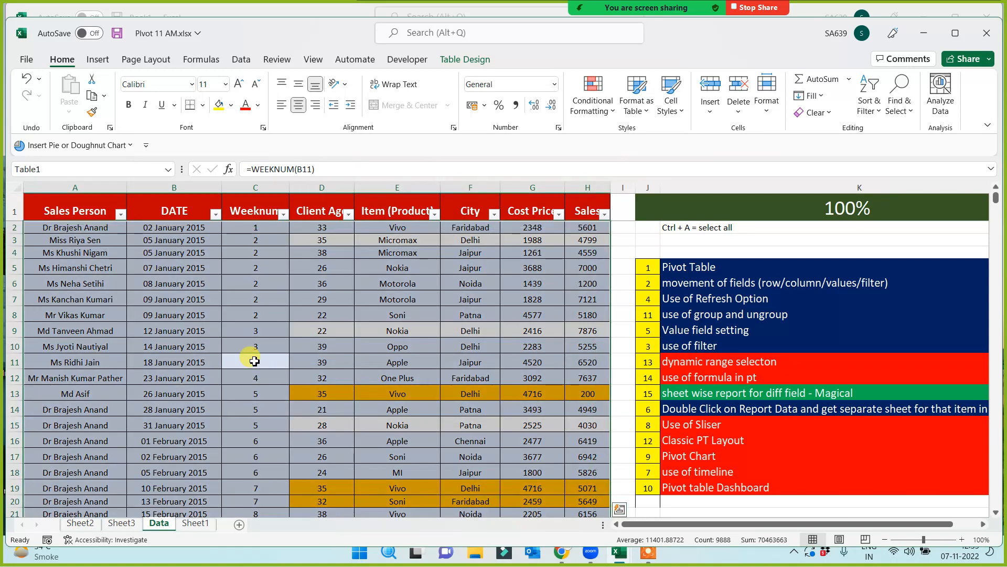
key(ctrl+a)
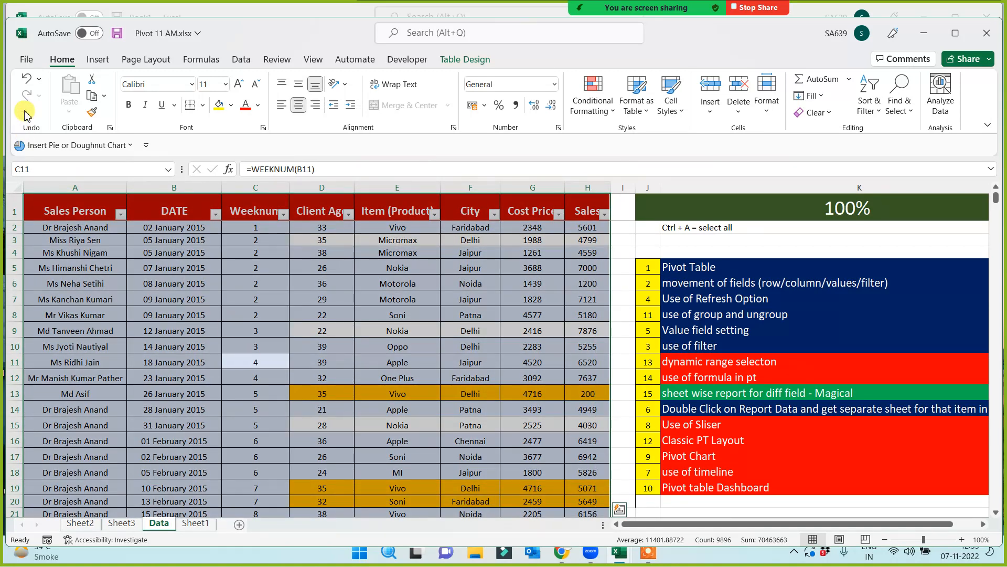
click(105, 61)
click(39, 90)
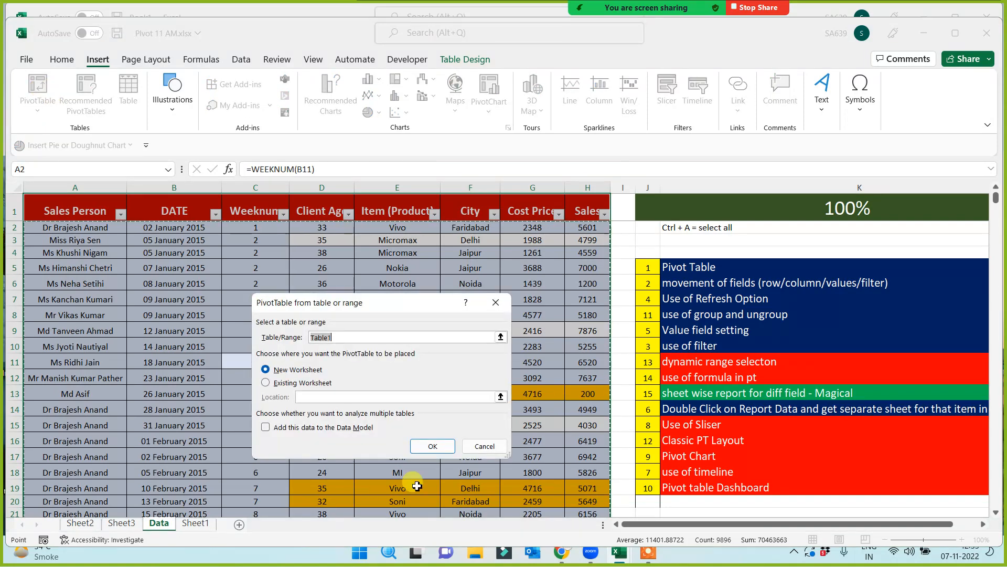
click(434, 446)
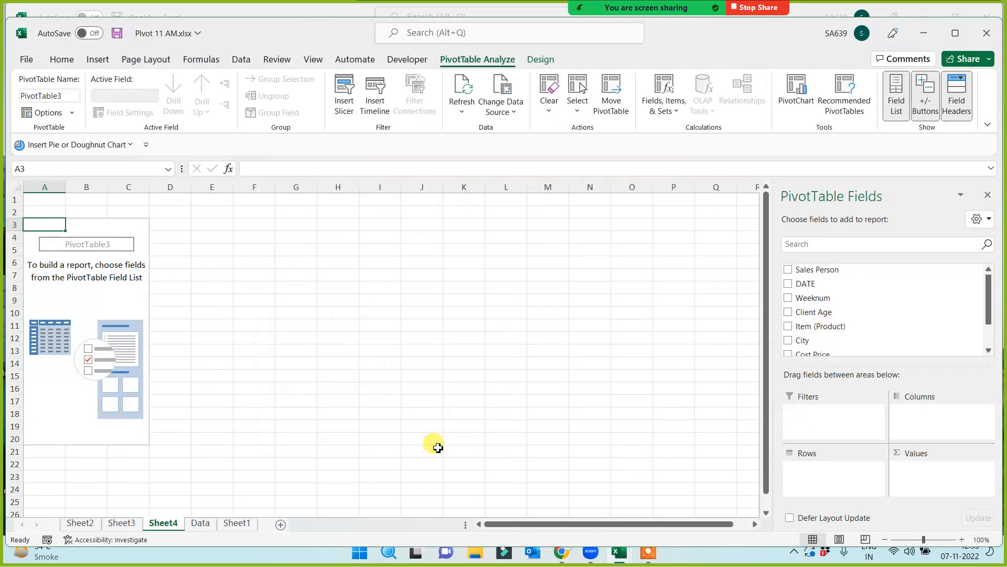
- Select the complete sales table on the Data sheet again and insert a fourth blank pivot table in a new worksheet
click(208, 524)
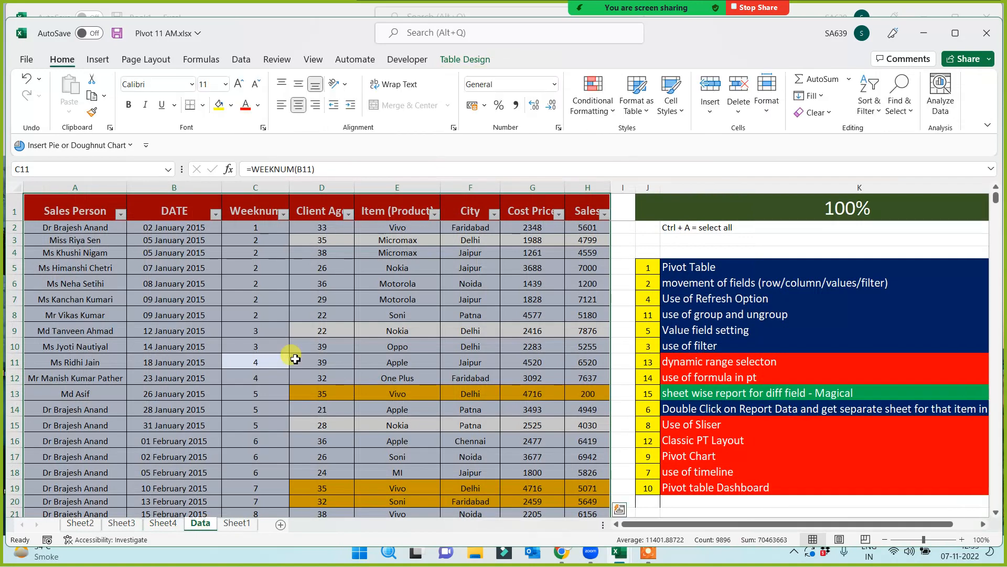
click(294, 361)
key(ctrl+a)
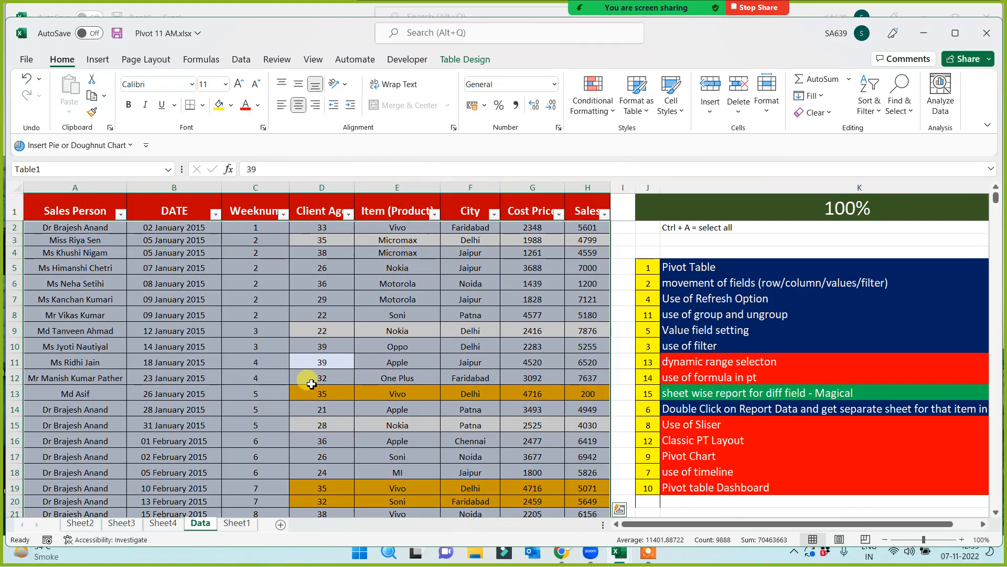
key(ctrl+a)
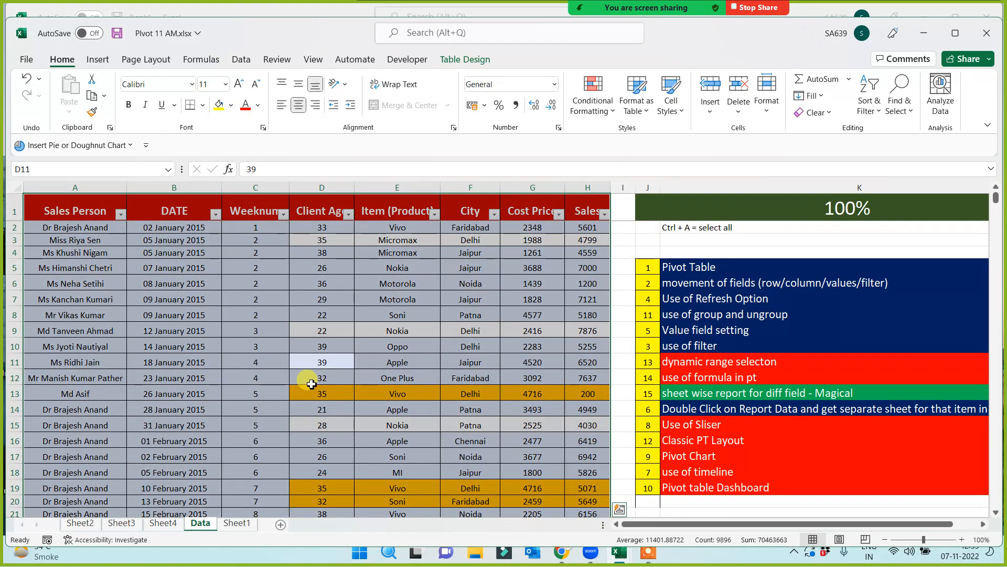
click(98, 60)
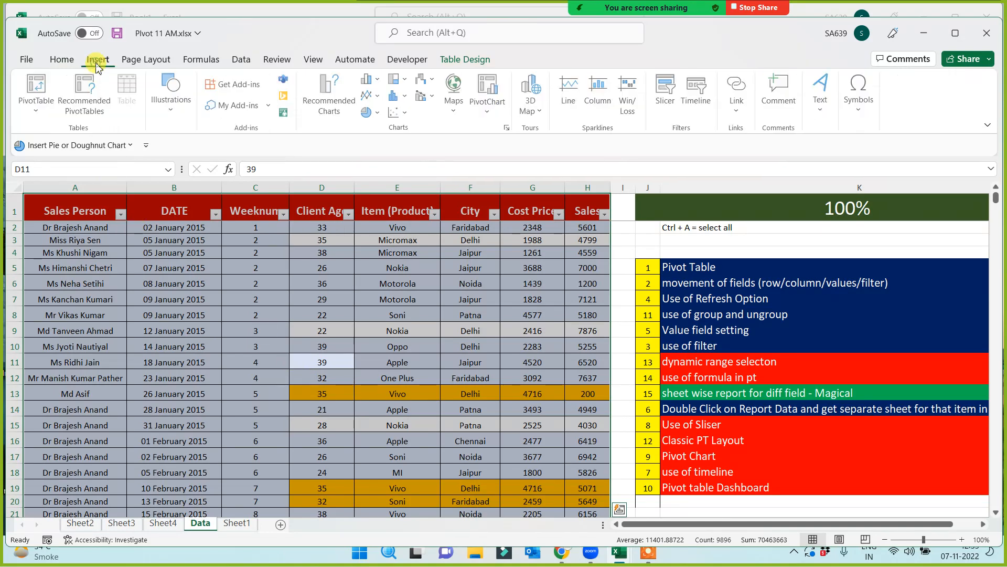
click(50, 91)
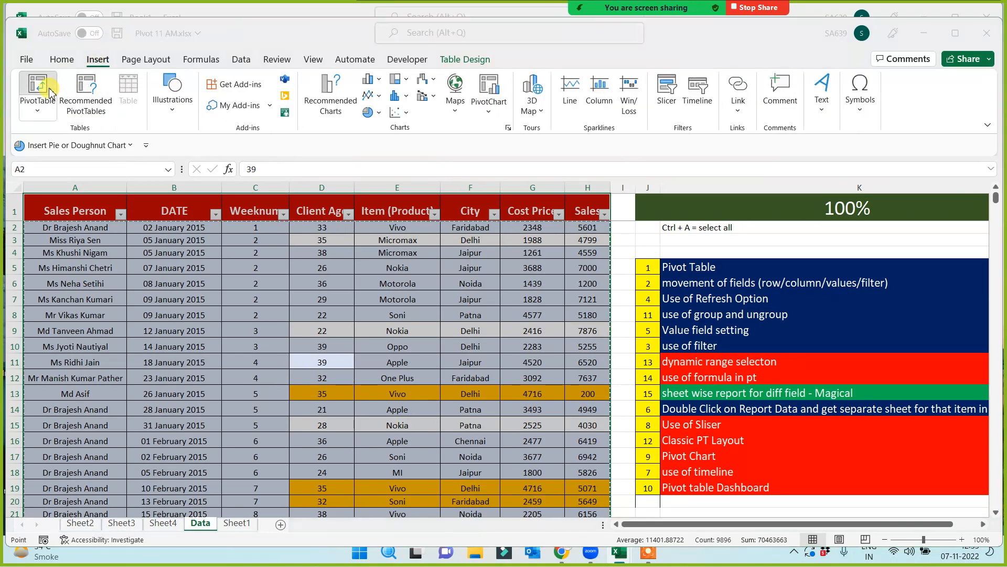
click(426, 445)
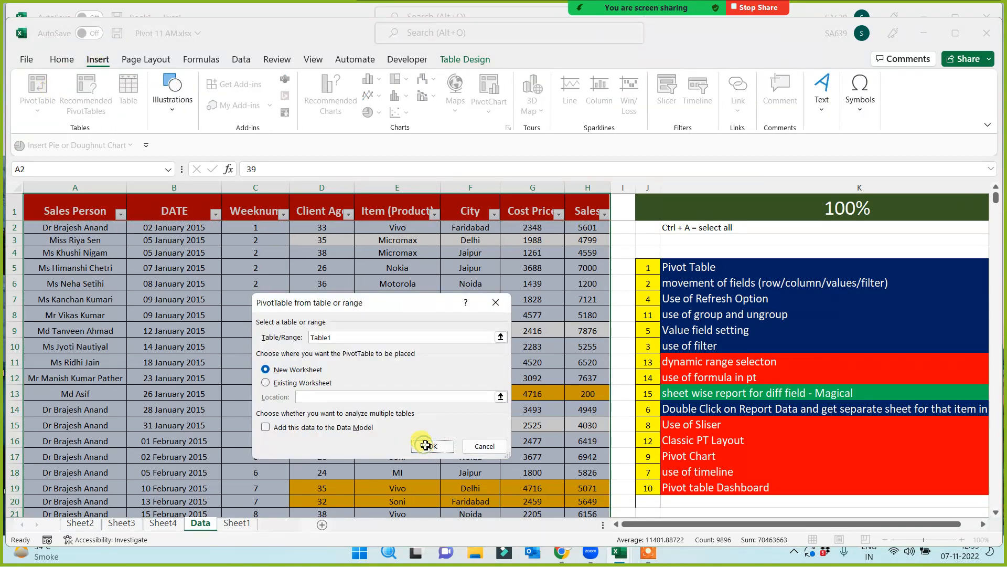
- Insert a fifth blank pivot table from the selected Data table in a new worksheet
click(241, 523)
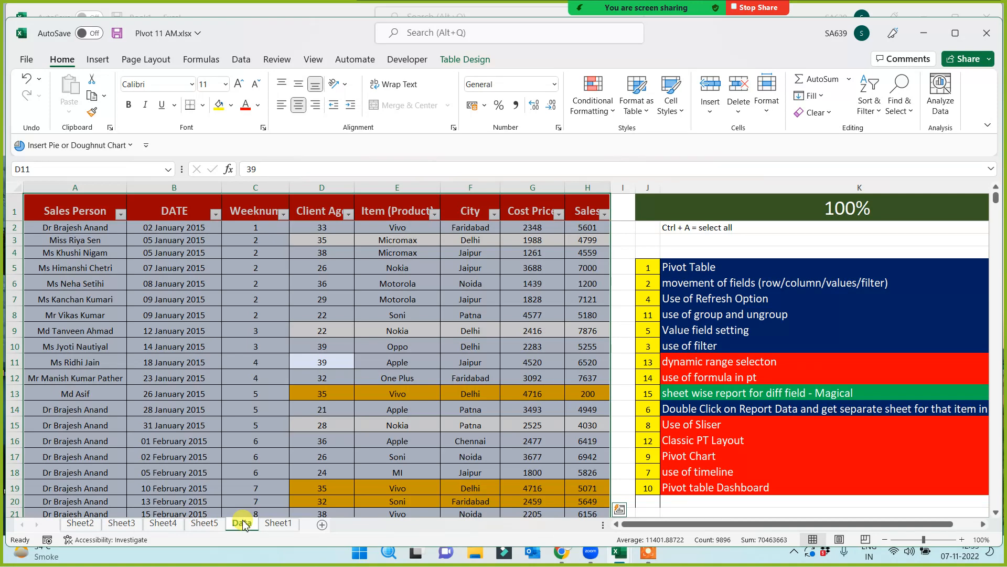
click(98, 60)
click(39, 86)
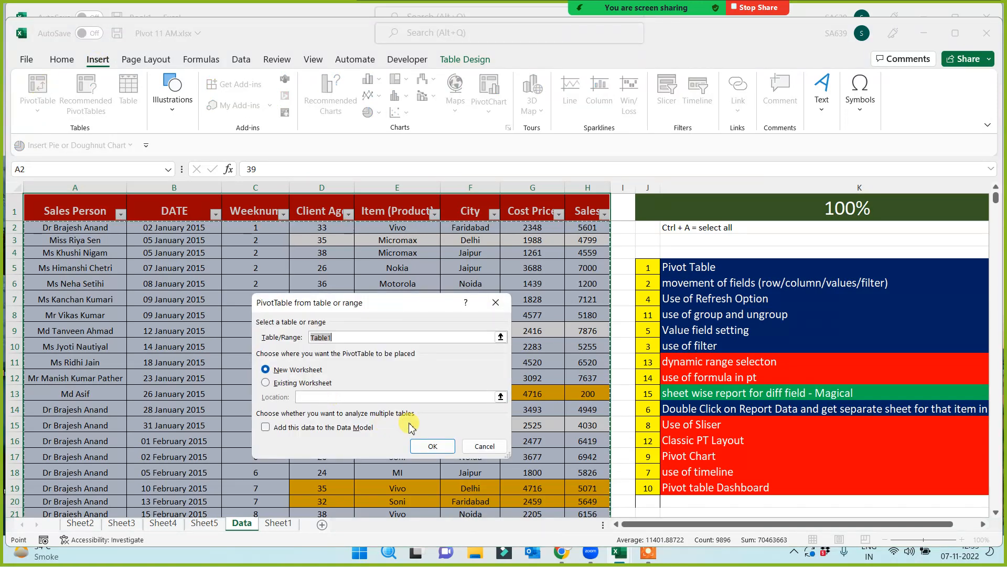
click(429, 446)
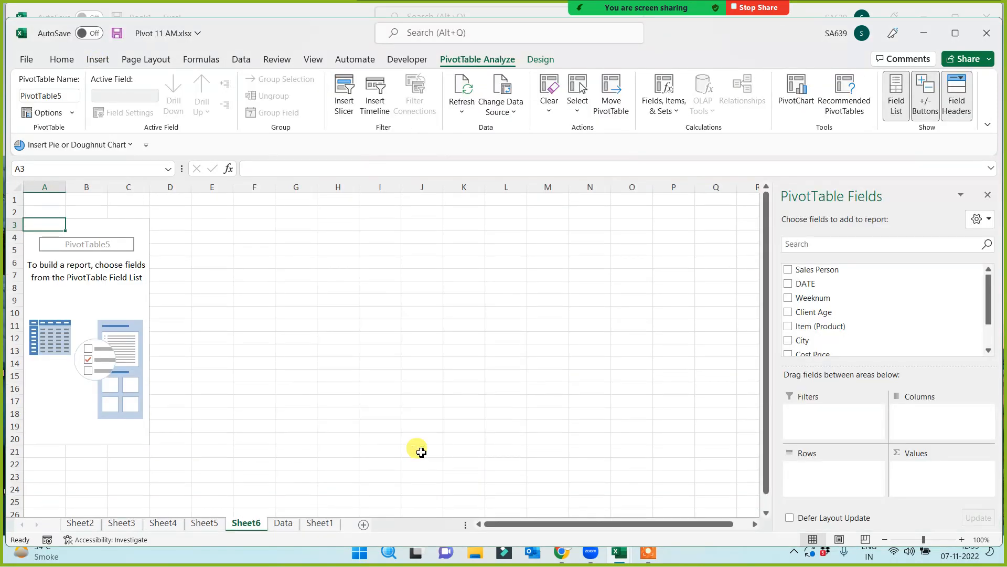
- Return to the Data sheet and create a sixth blank pivot table from Table1 in a new worksheet
click(283, 523)
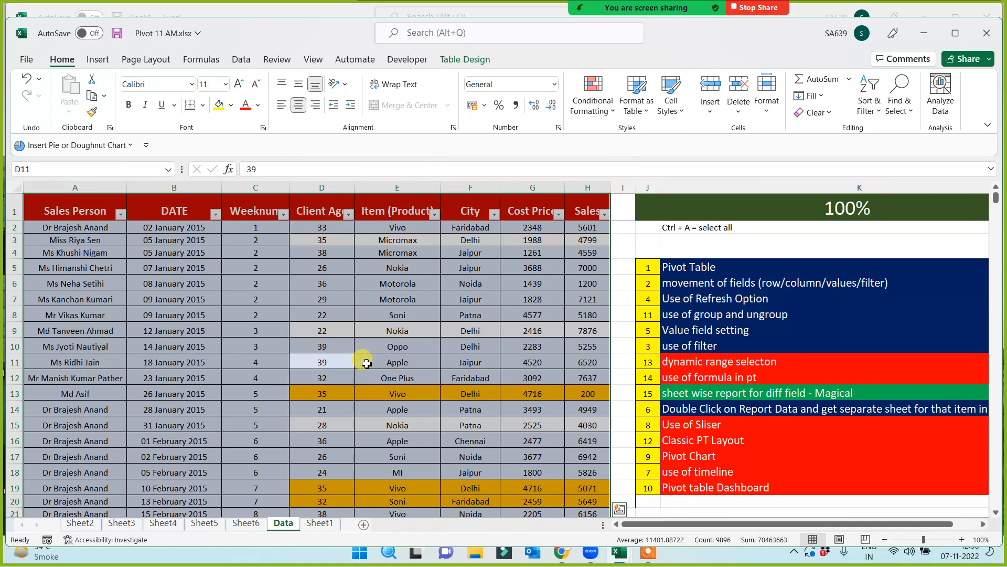
click(98, 59)
click(49, 108)
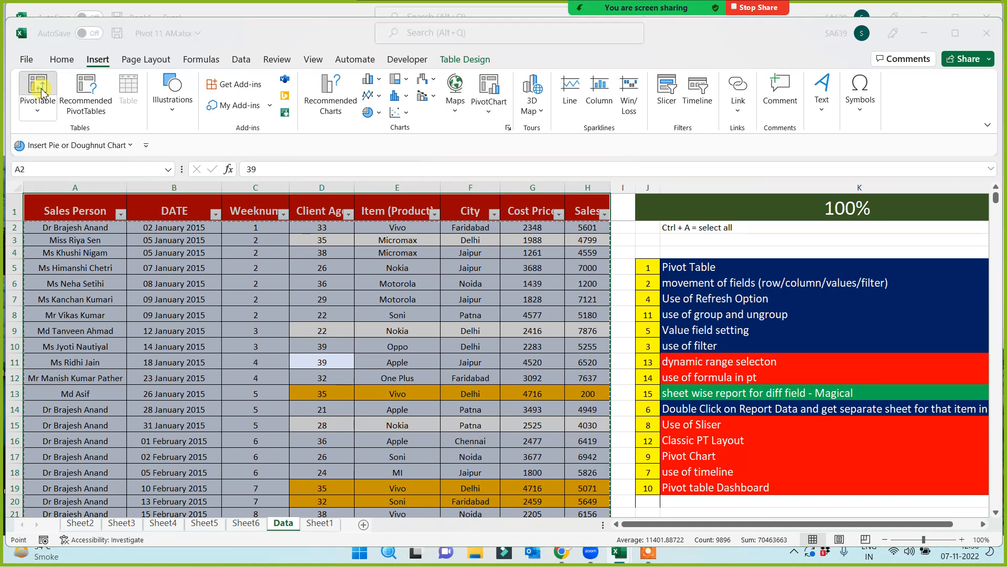
click(431, 446)
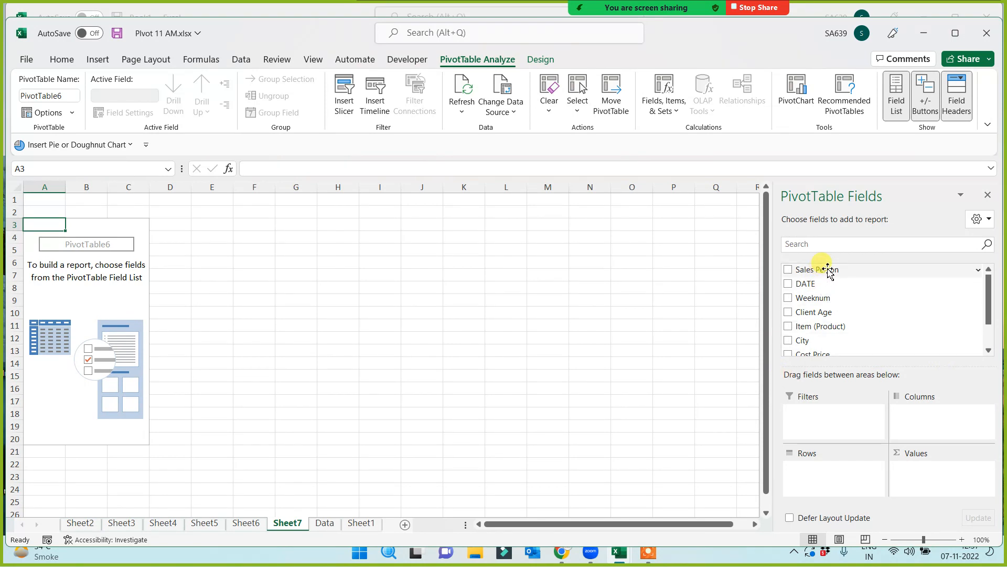
- Build the pivot report on Sheet7 with Sales Person as rows and the sum of Sales as values
drag(802, 270, 811, 483)
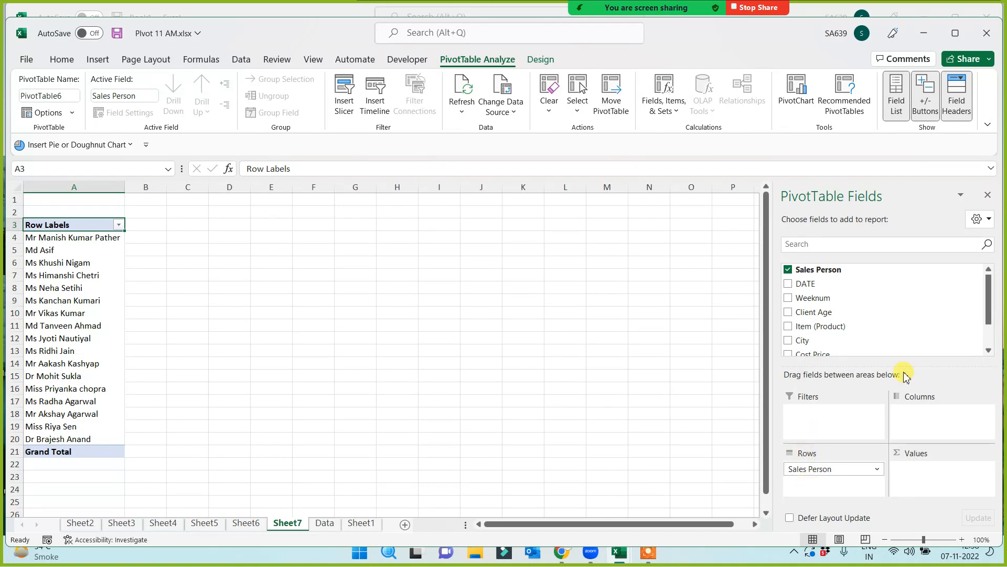
drag(989, 304, 989, 330)
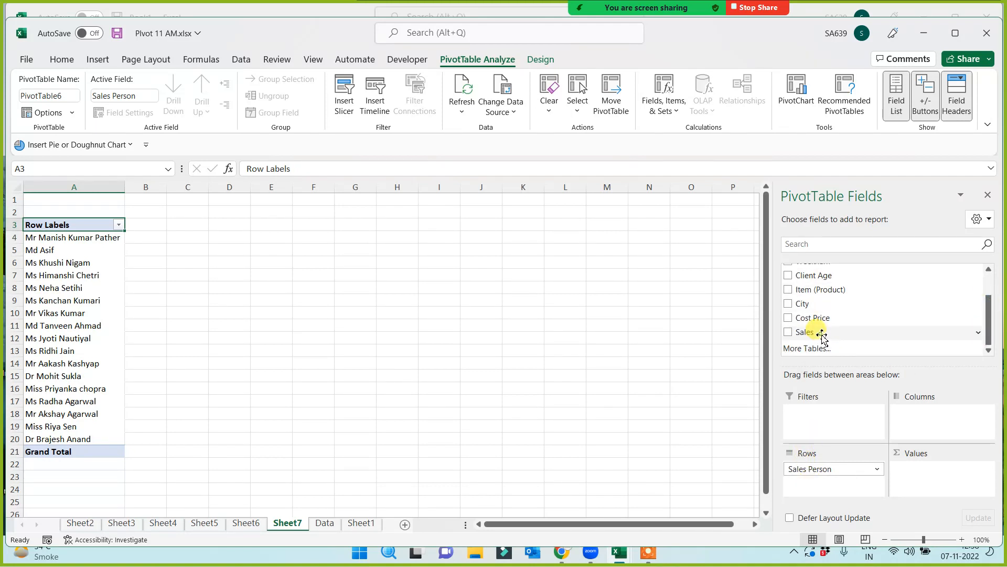
drag(821, 333, 932, 483)
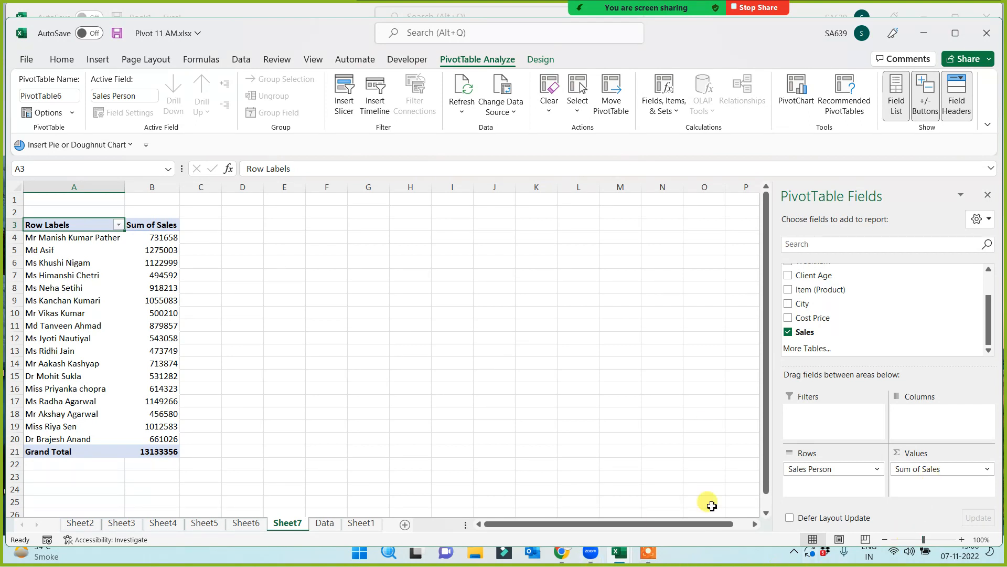
- Rename the Sheet7 worksheet as PT1
double_click(288, 523)
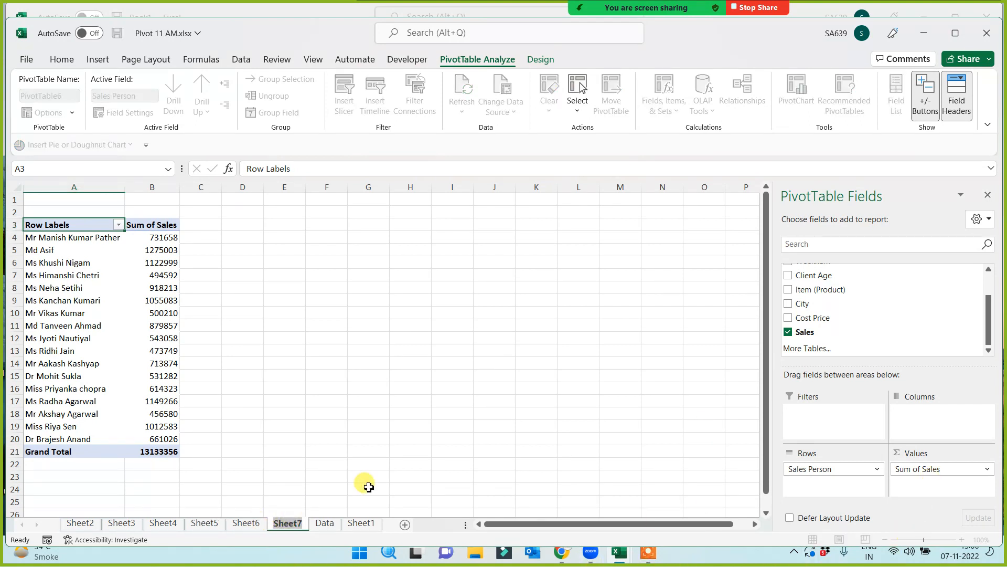
text(PT)
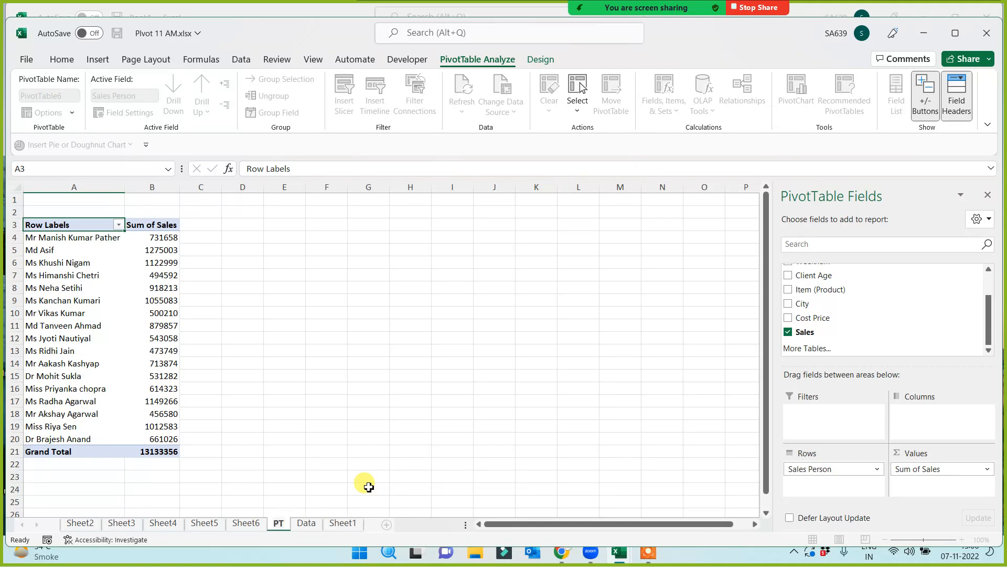
text(1)
click(316, 388)
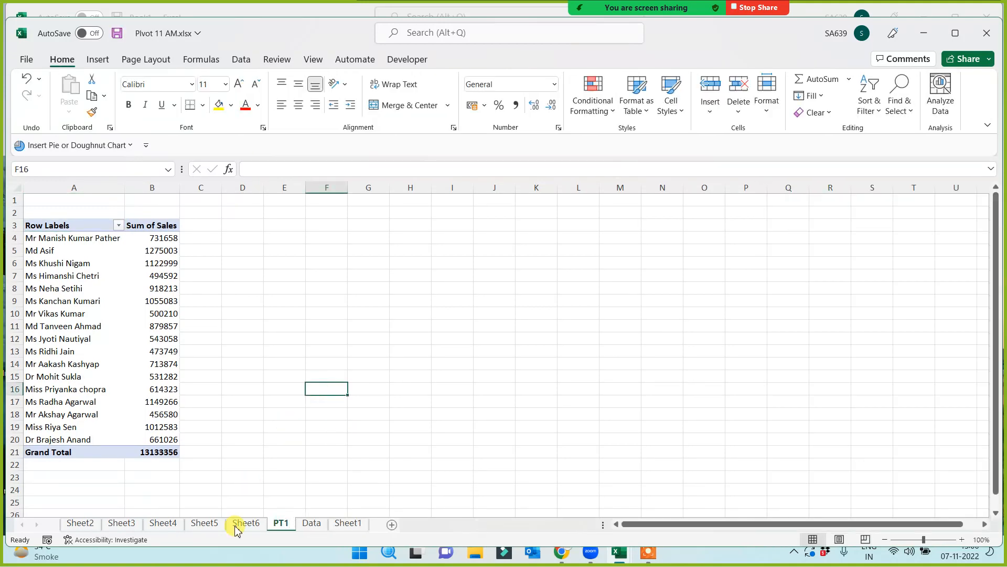
- Build the pivot report on Sheet6 with Sales Person as rows and the count of Sales Person as values
click(247, 523)
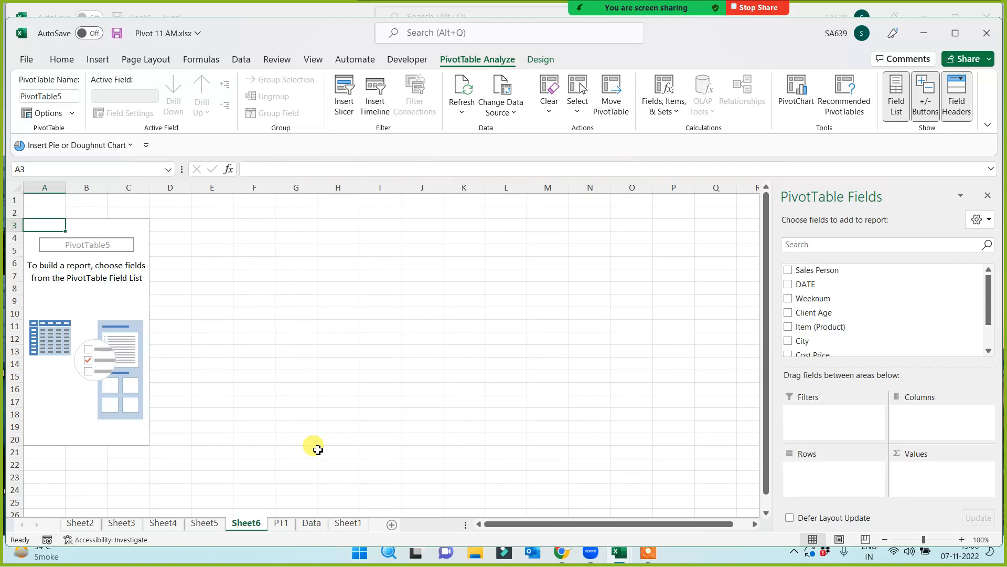
drag(824, 270, 813, 487)
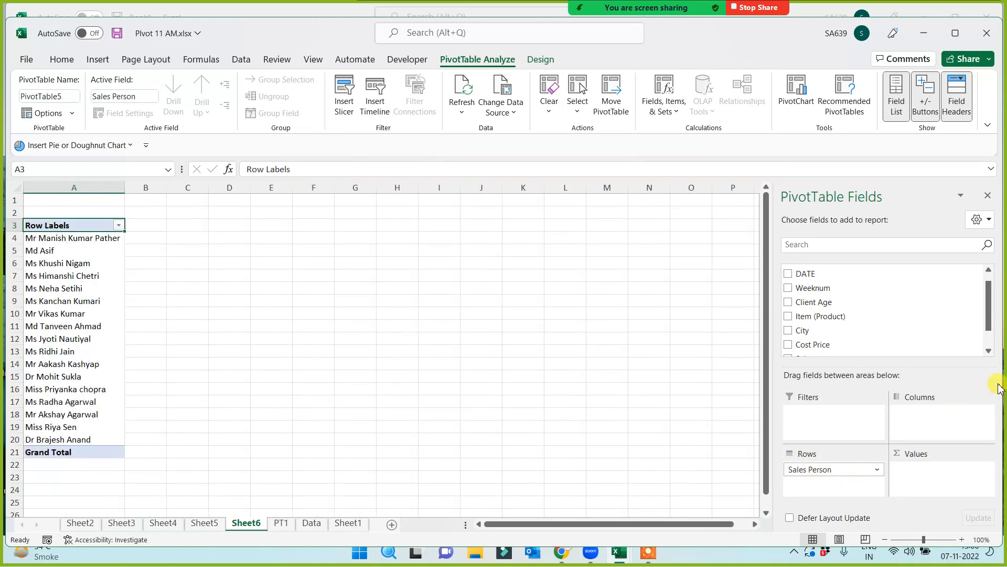
drag(985, 317, 984, 283)
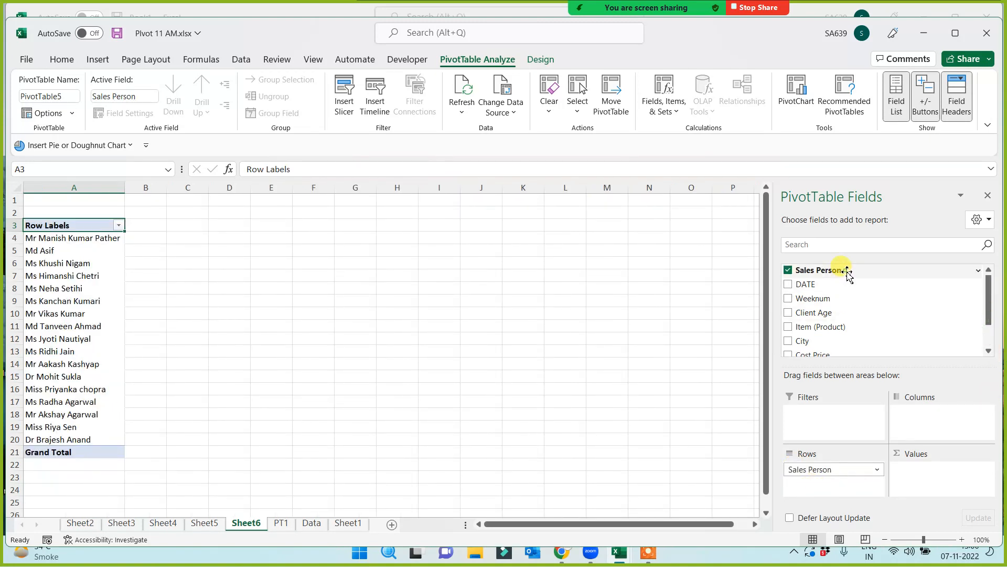
drag(847, 269, 934, 482)
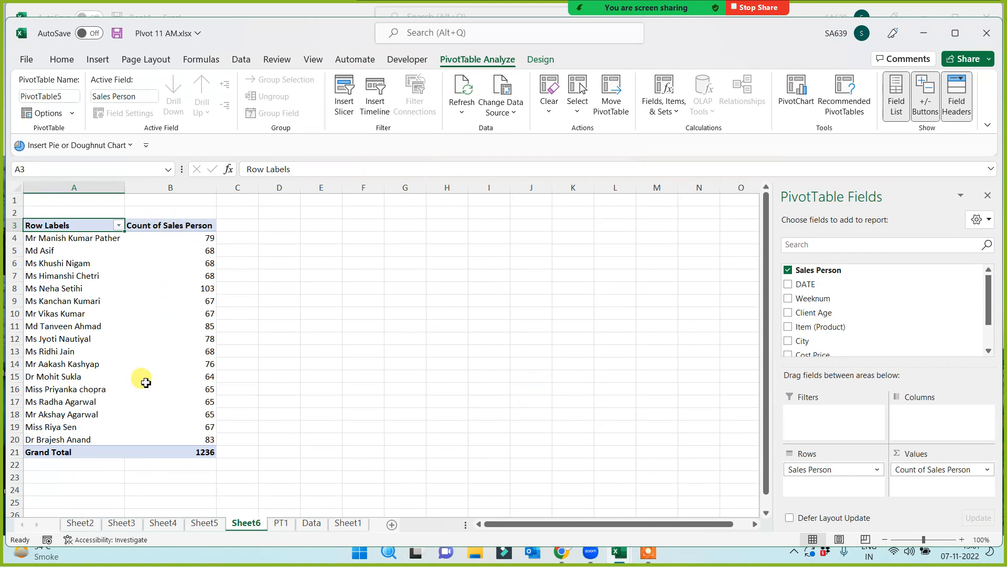
mouse_move(145, 382)
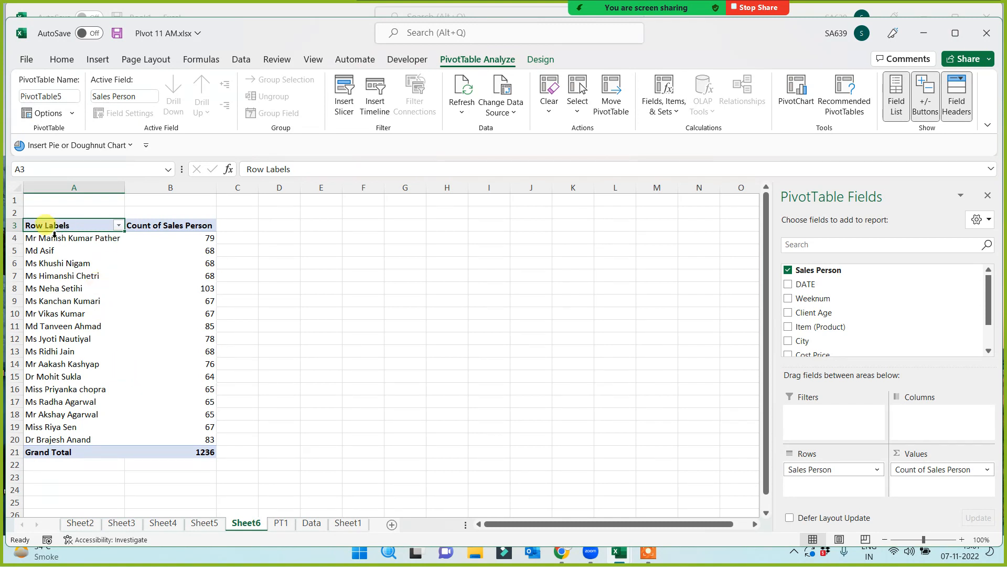
mouse_move(52, 245)
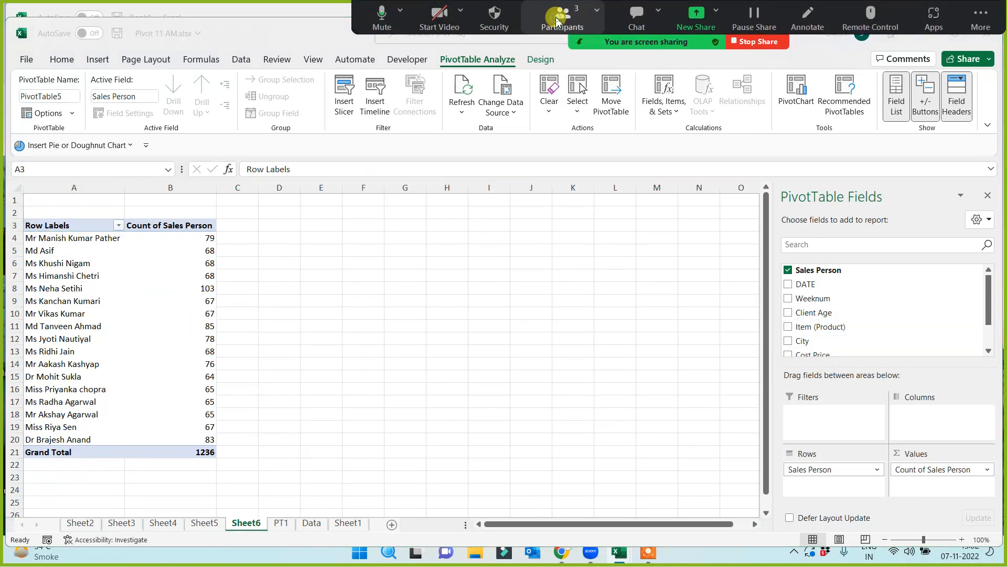
click(546, 21)
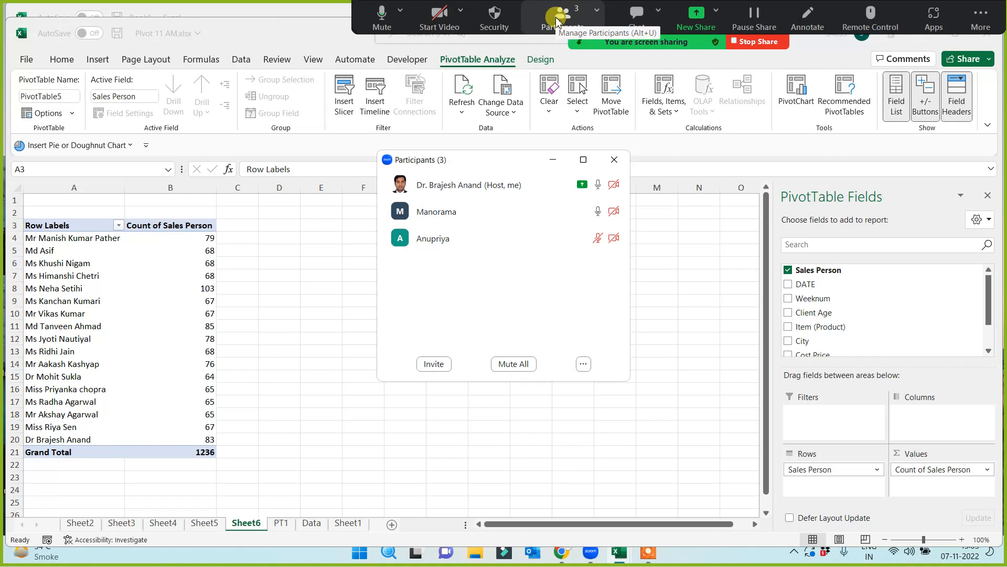
click(554, 160)
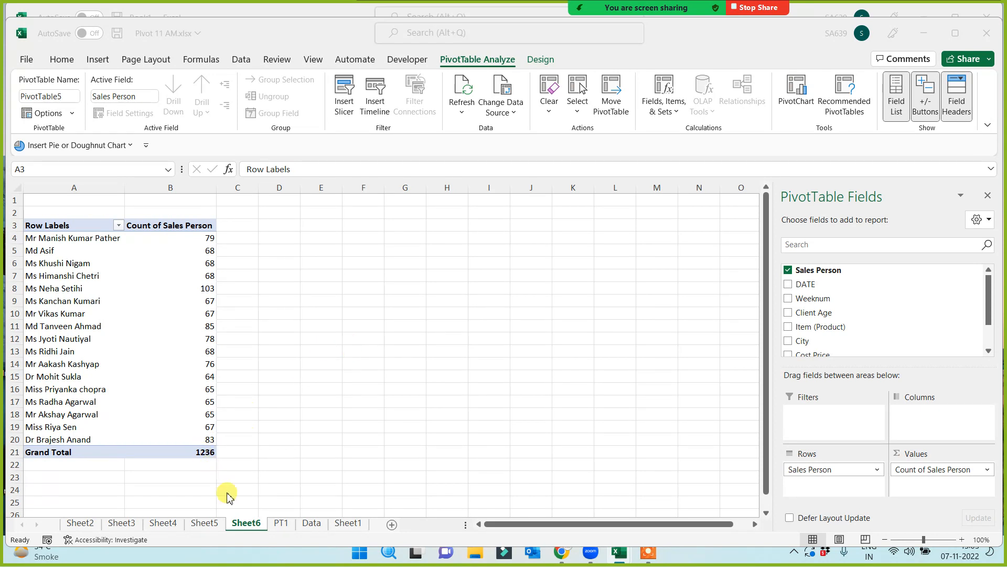
- Rename the Sheet6 worksheet as PT2
drag(246, 525, 256, 480)
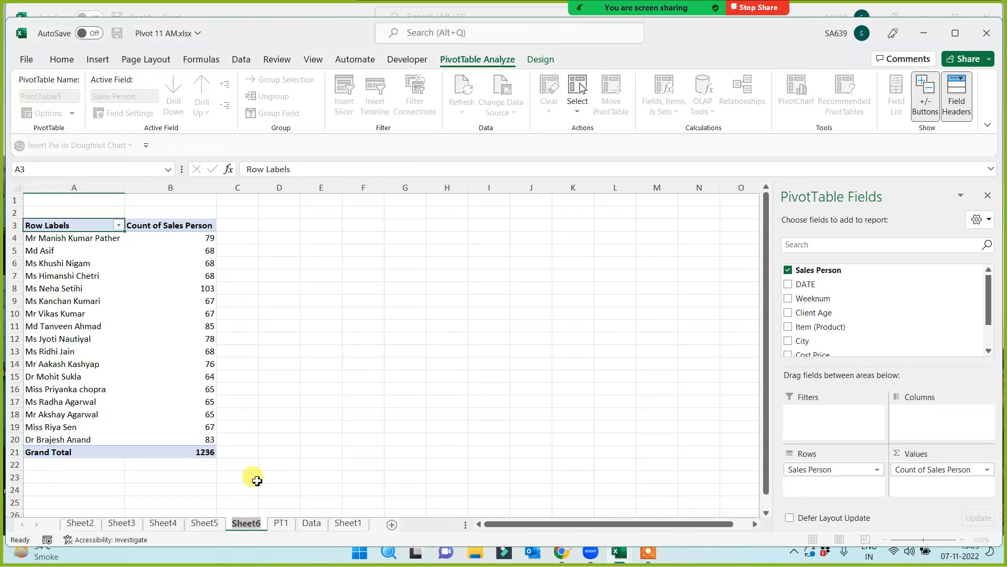
text(P)
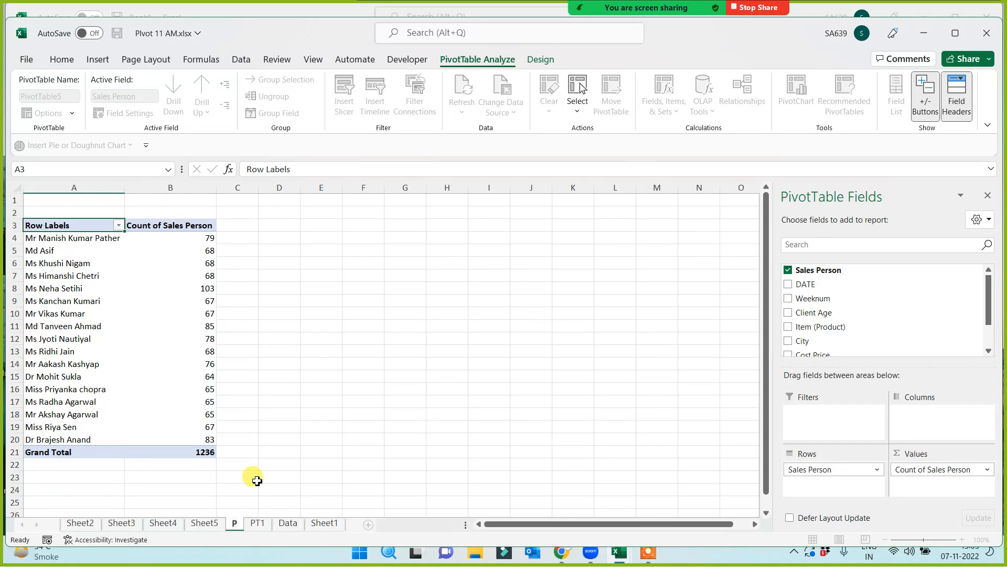
text(T)
key(Return)
text(2)
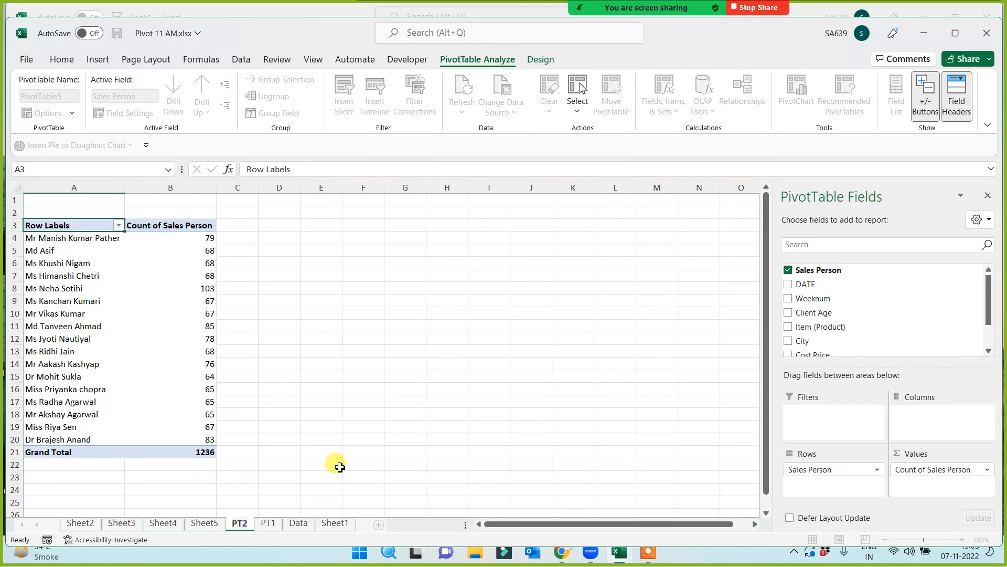
- Build the pivot report on Sheet5 with City as rows and the sum of Sales as values
click(202, 523)
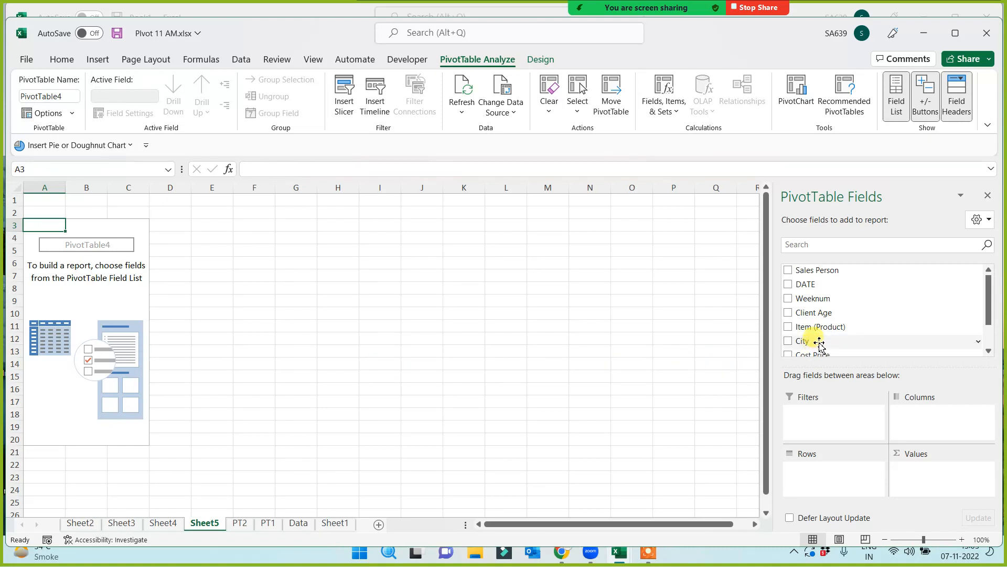
drag(819, 342, 822, 483)
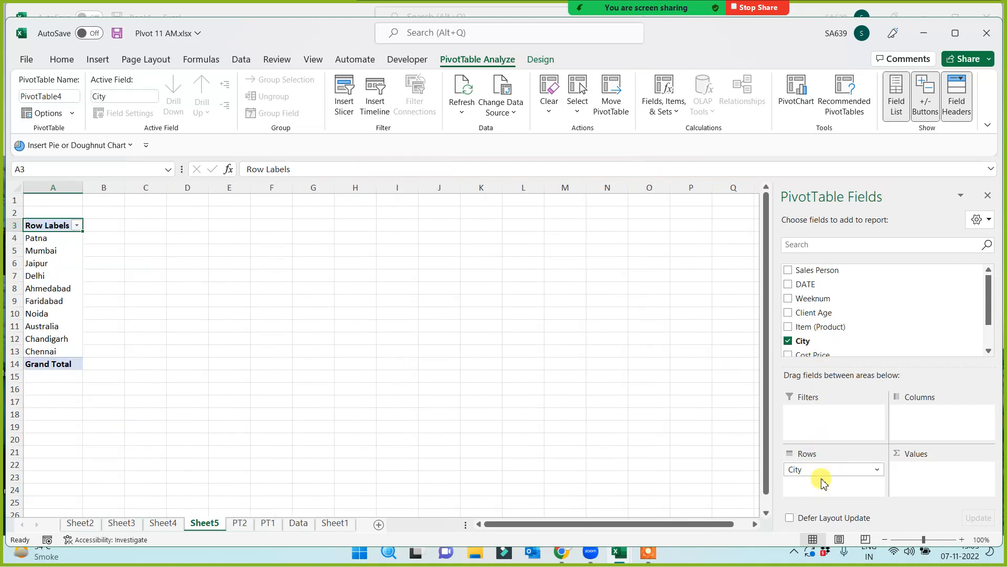
drag(987, 314, 991, 342)
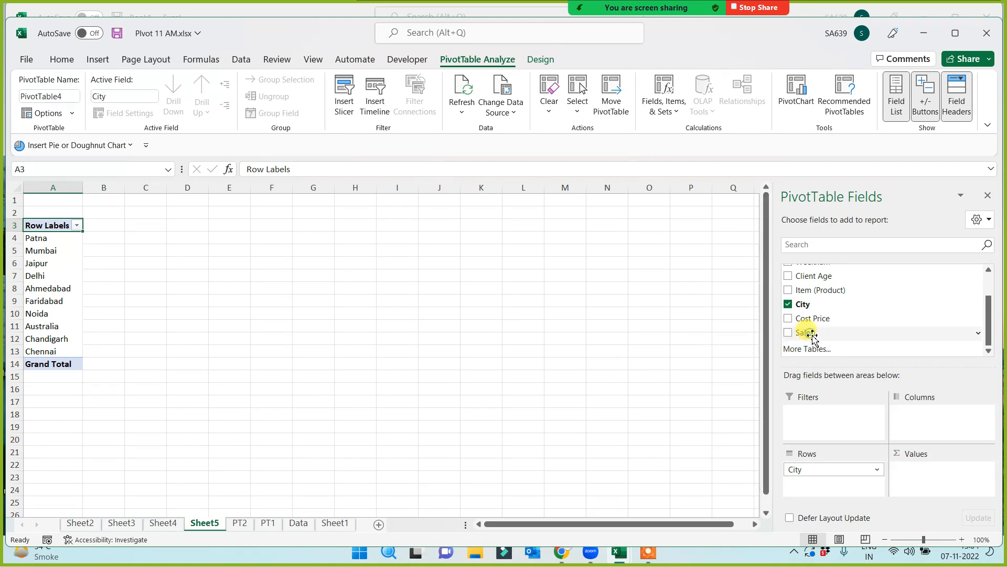
drag(813, 336, 903, 470)
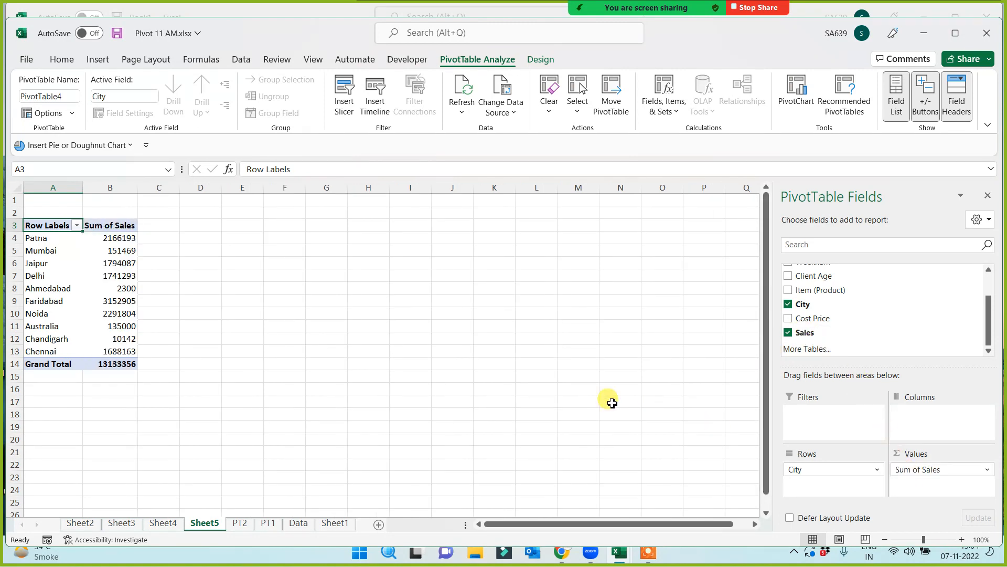
scroll(367, 403, up, 4)
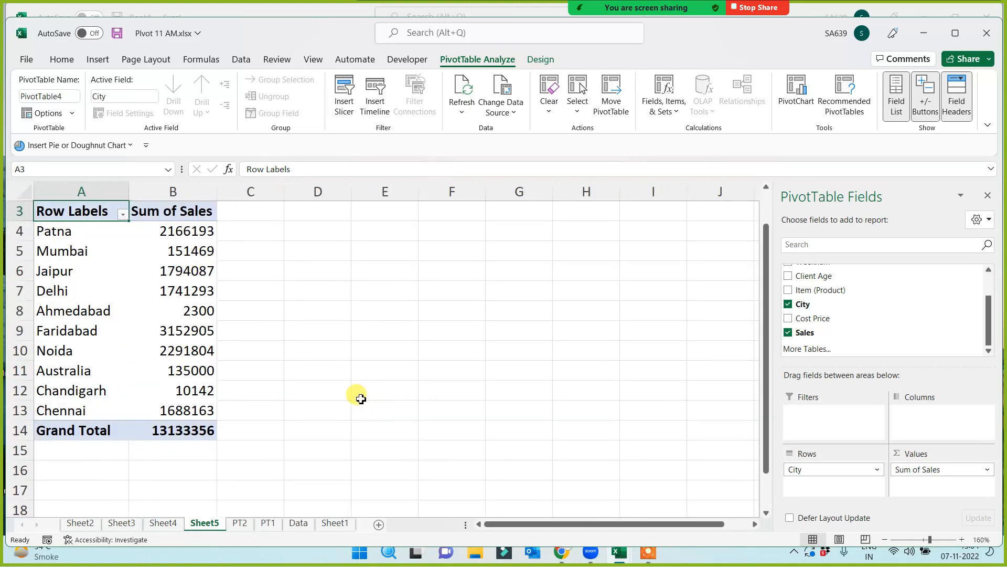
scroll(369, 380, up, 1)
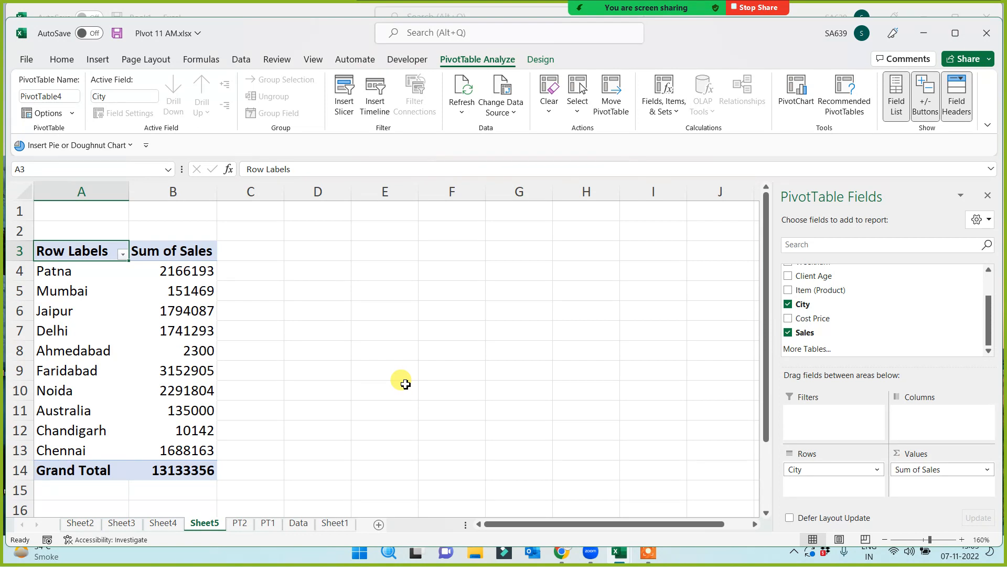
- Rename the Sheet5 worksheet as PT3
click(205, 510)
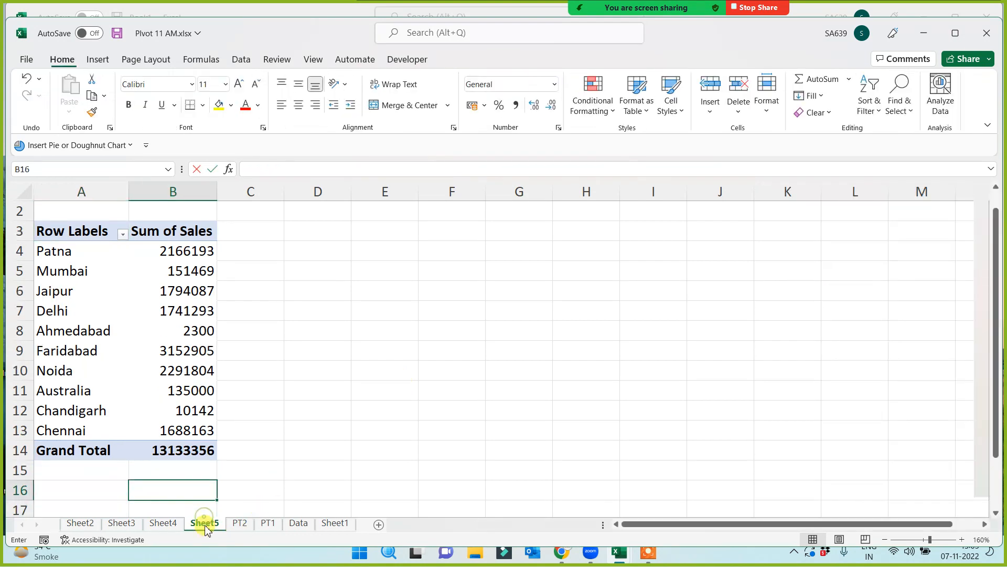
click(205, 523)
text(P)
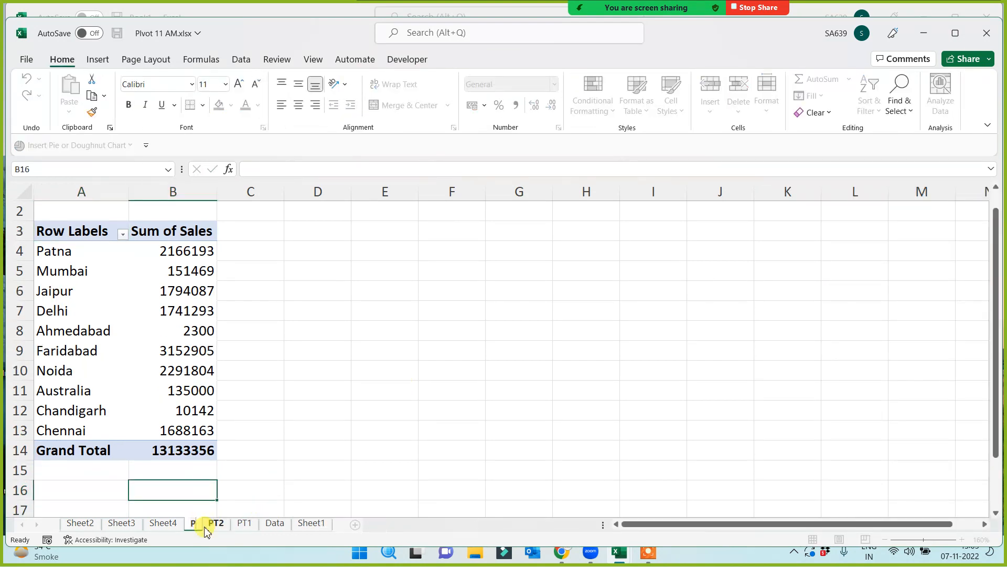
text(T)
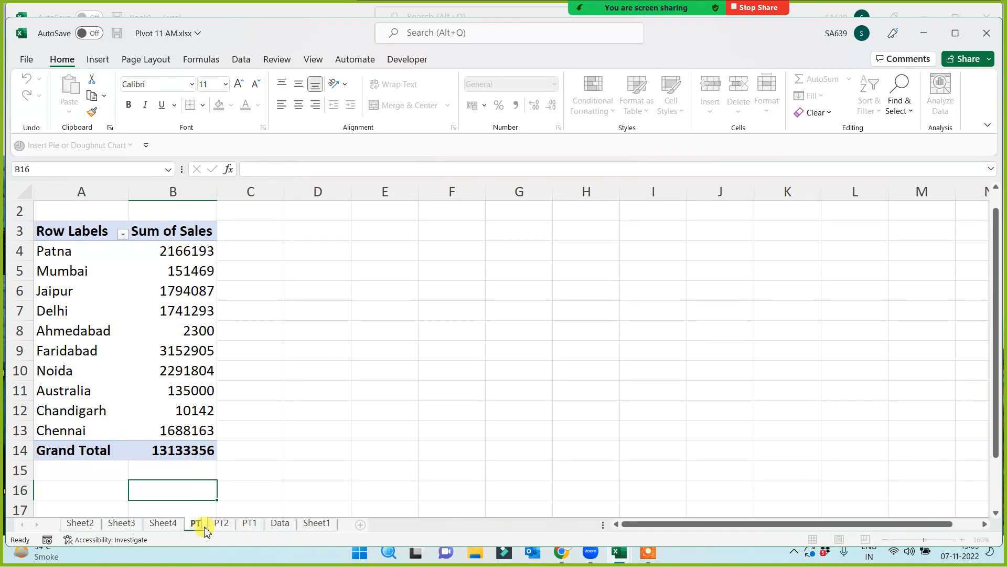
text(3)
click(269, 405)
- Build the pivot report on Sheet4 with Item (Product) as rows and the count of Item (Product) as values
click(171, 524)
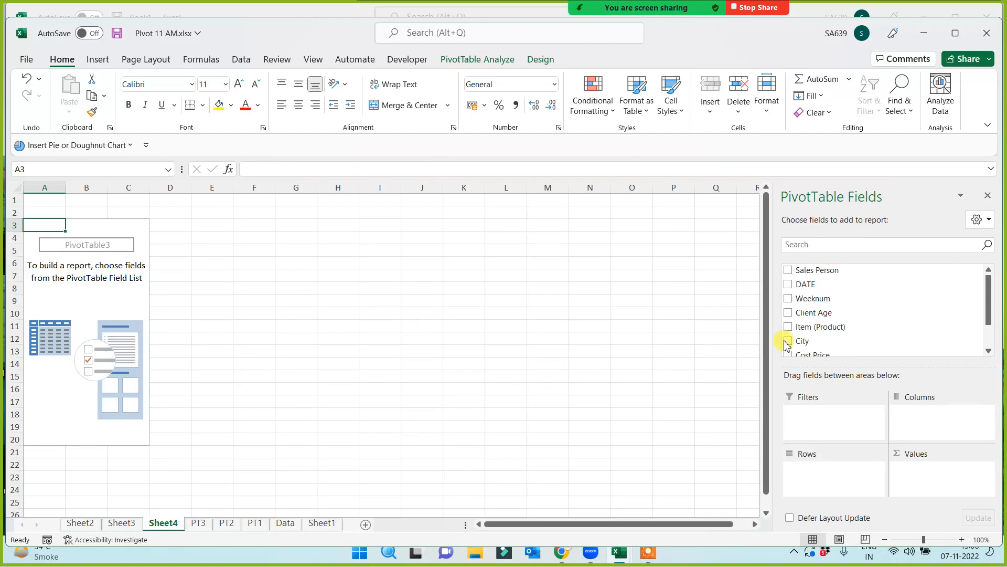
drag(822, 329, 793, 467)
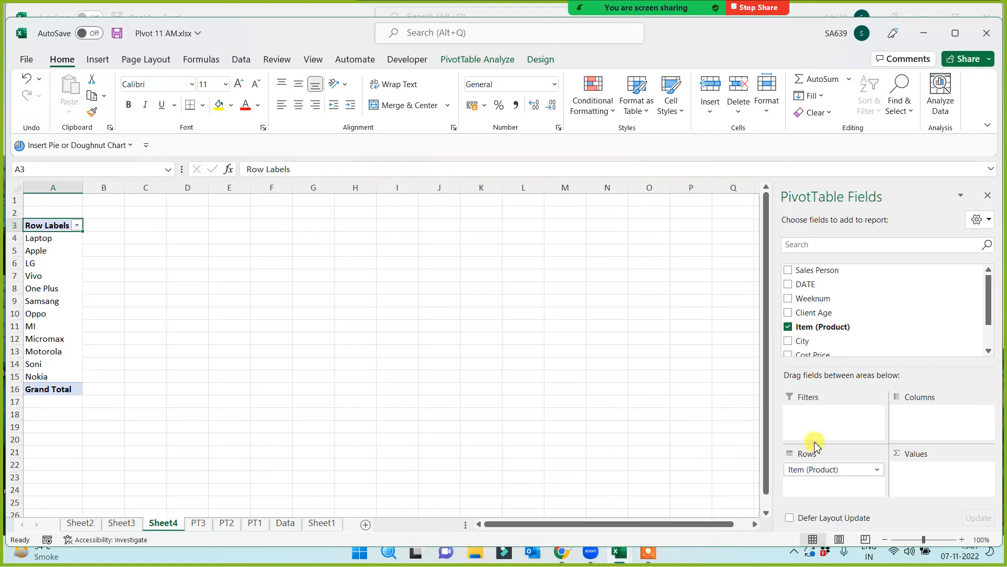
drag(824, 328, 931, 476)
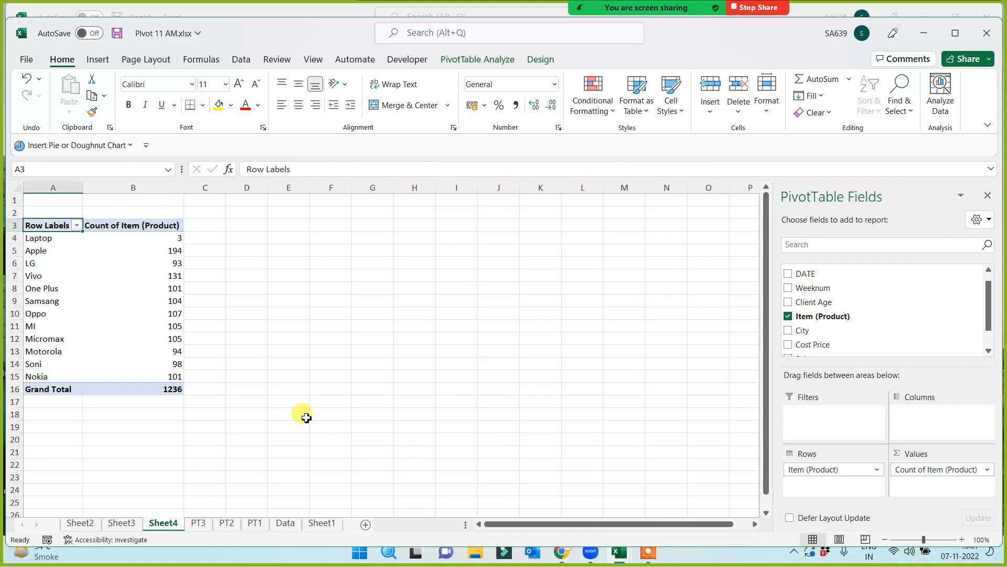
- Rename the Sheet4 worksheet as PT4
double_click(163, 523)
text(P)
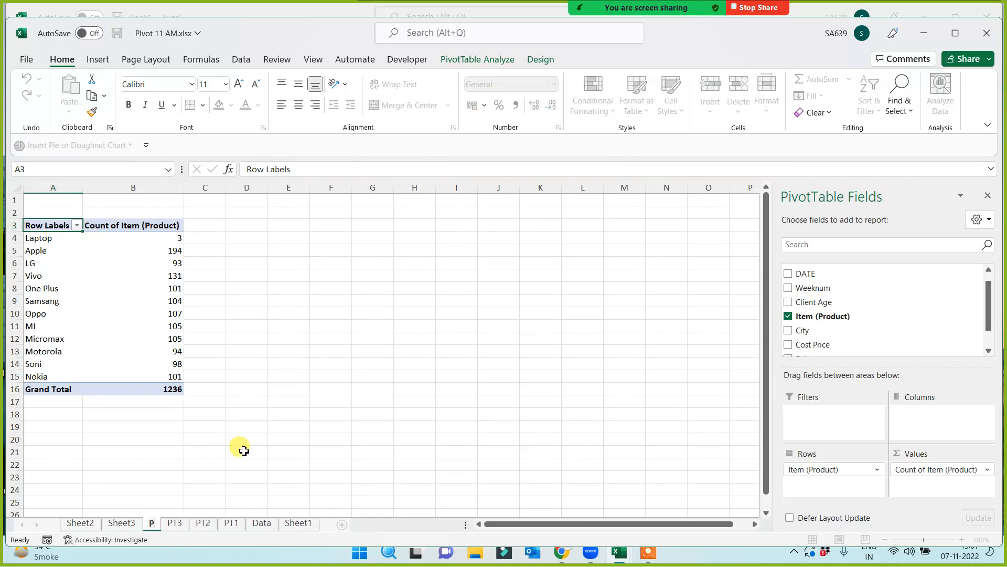
text(T)
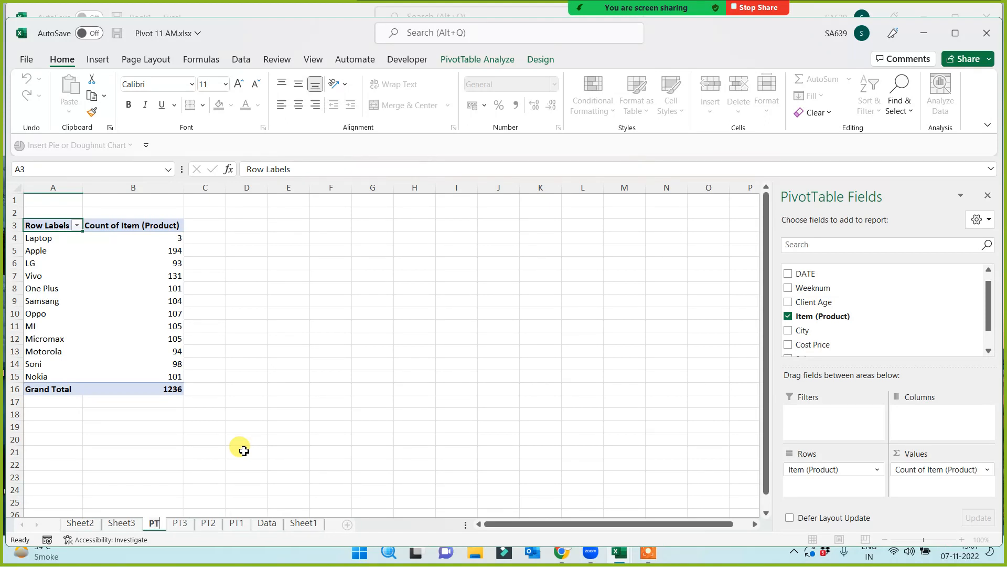
text(4)
click(318, 375)
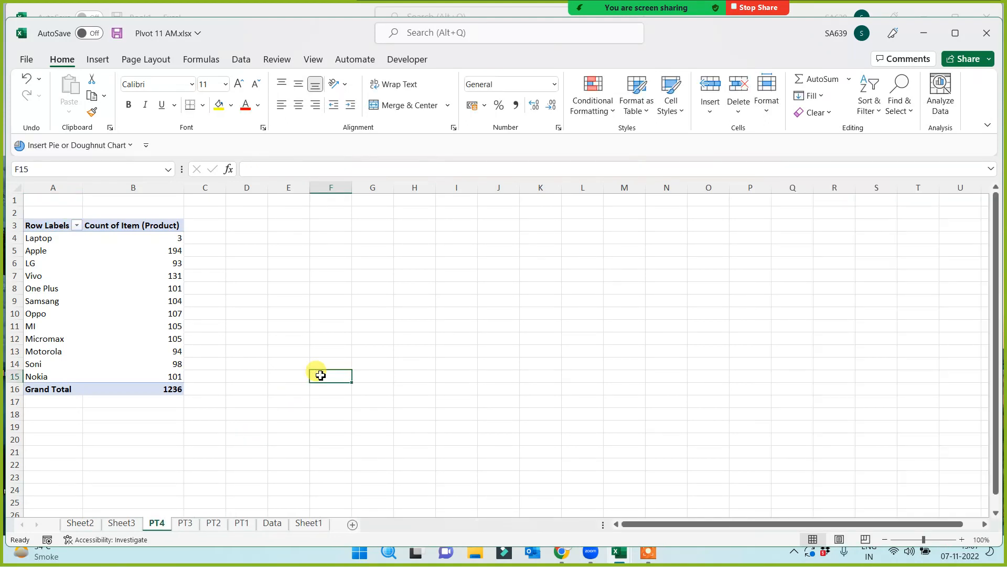
- Review the source table on the Data sheet and the finished pivot reports on PT1 through PT4
click(96, 315)
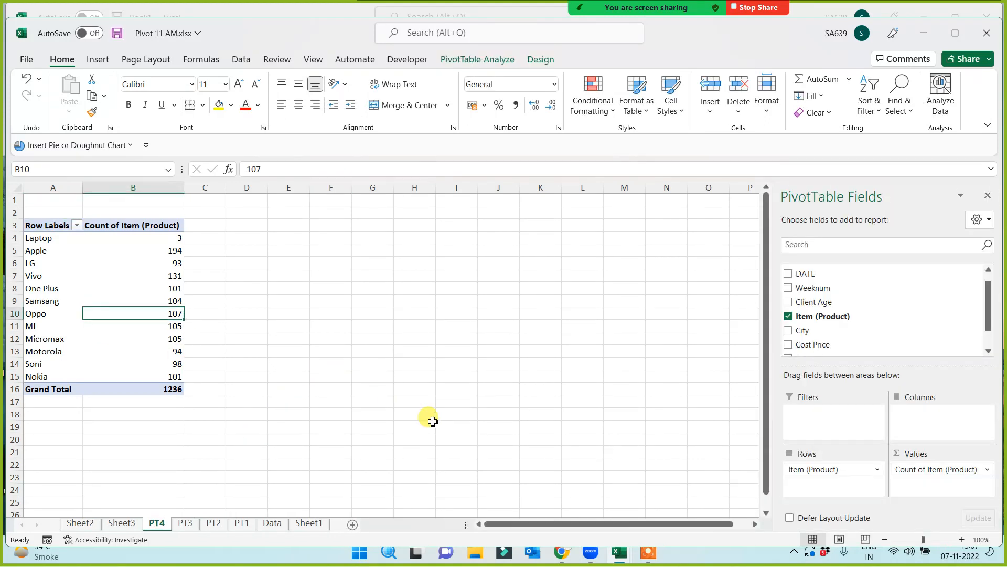
click(244, 527)
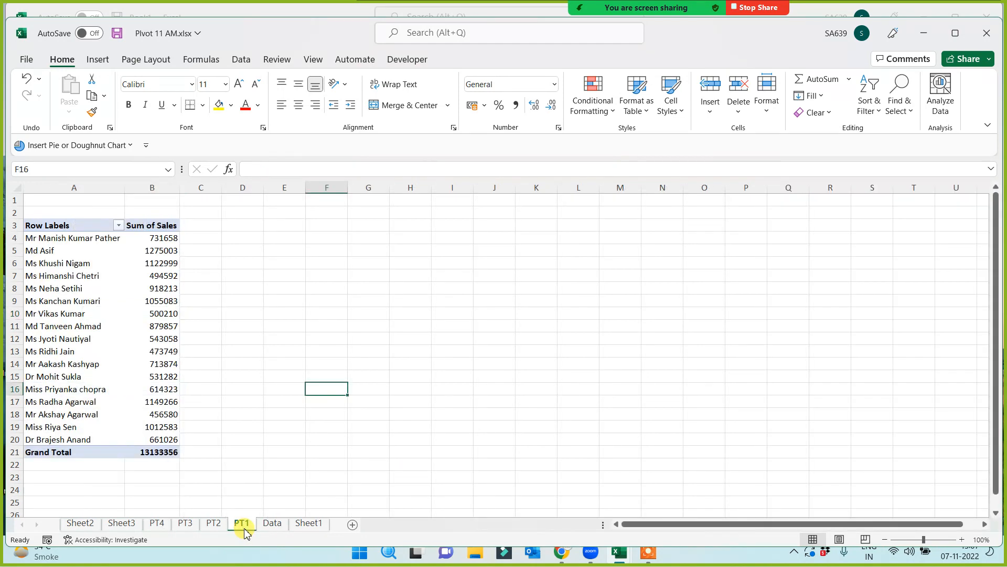
click(272, 523)
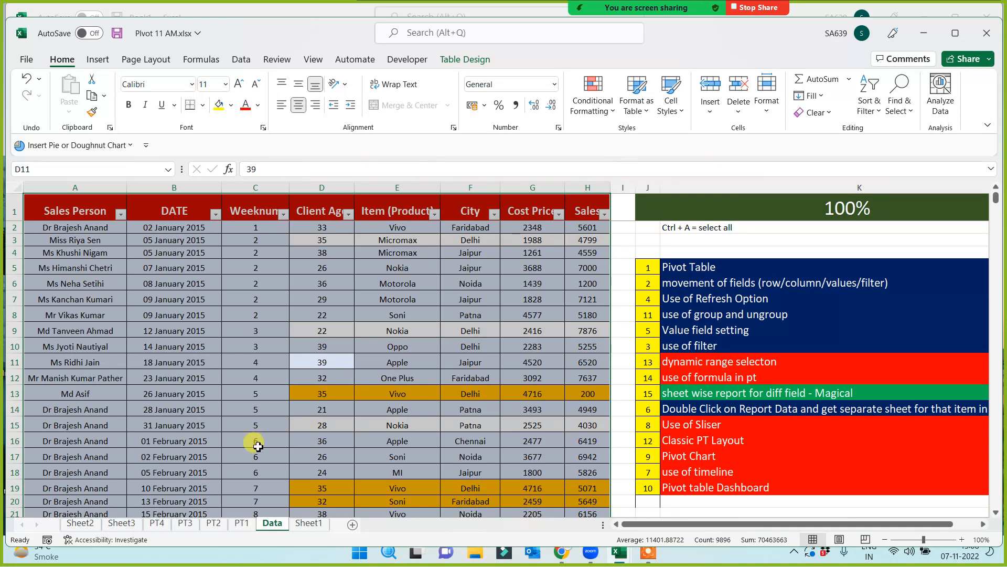
click(242, 523)
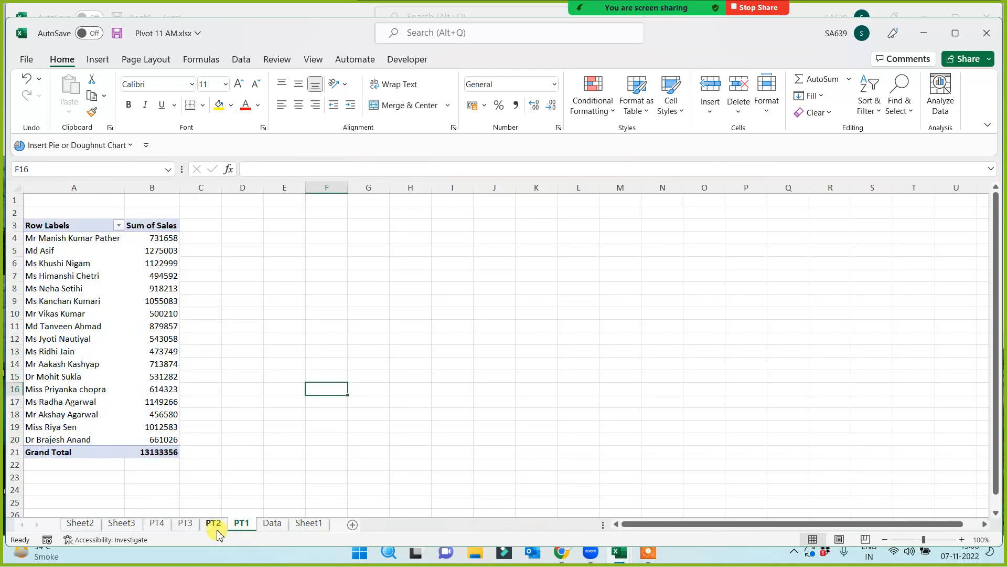
click(213, 522)
click(184, 522)
click(157, 523)
- Build the pivot report on Sheet3 with City as rows and the sum of Sales as values
click(121, 523)
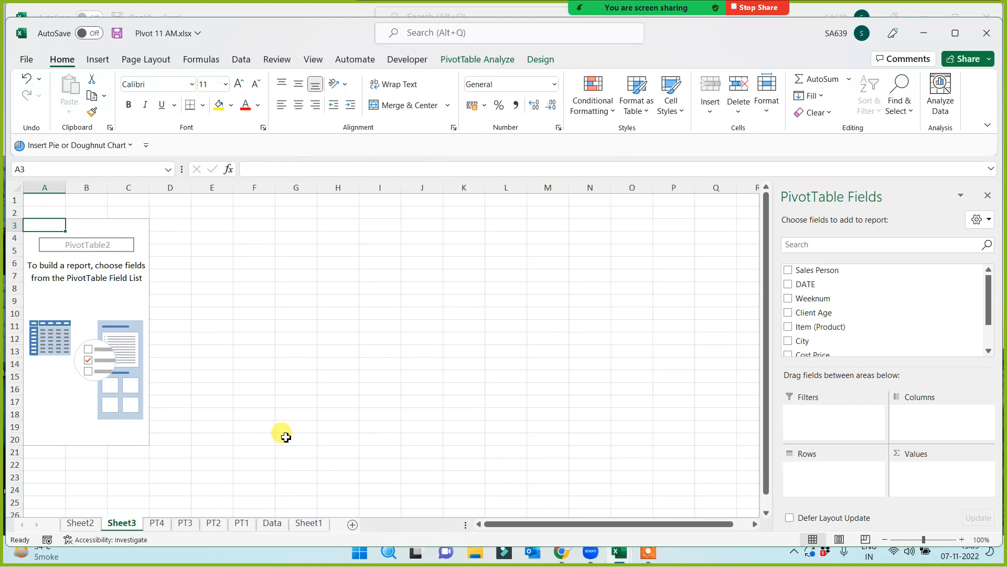
drag(805, 340, 817, 475)
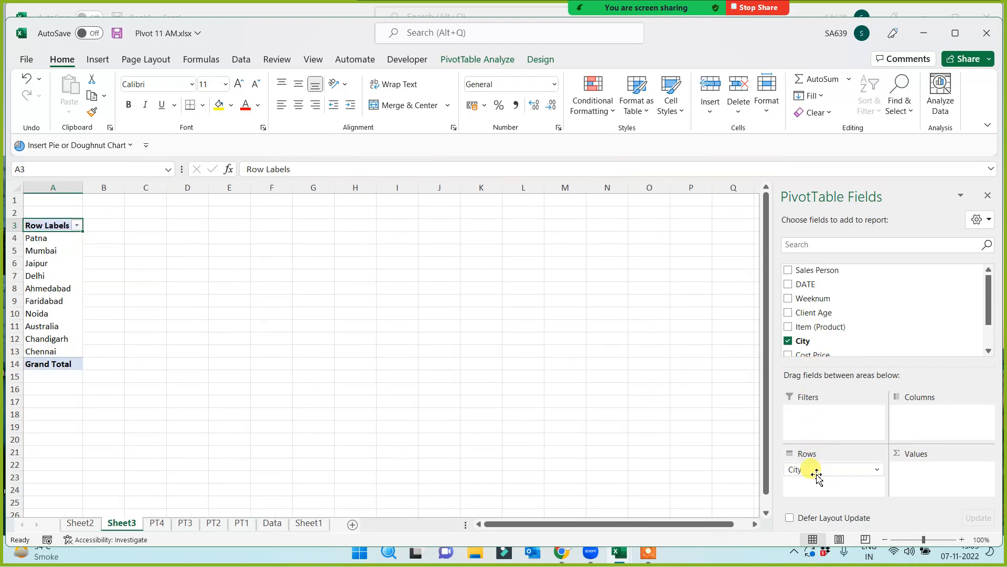
drag(985, 292, 985, 320)
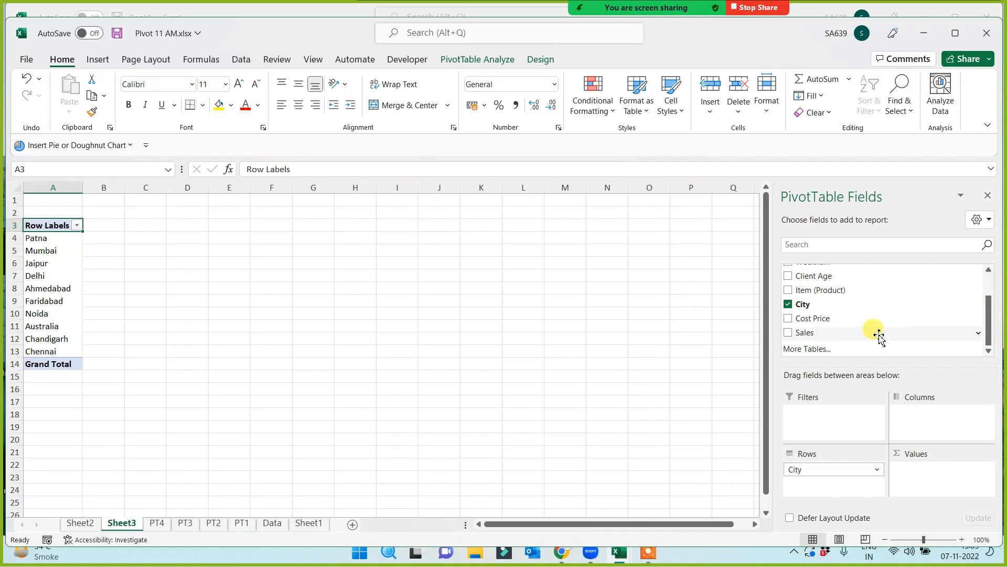
drag(829, 332, 918, 484)
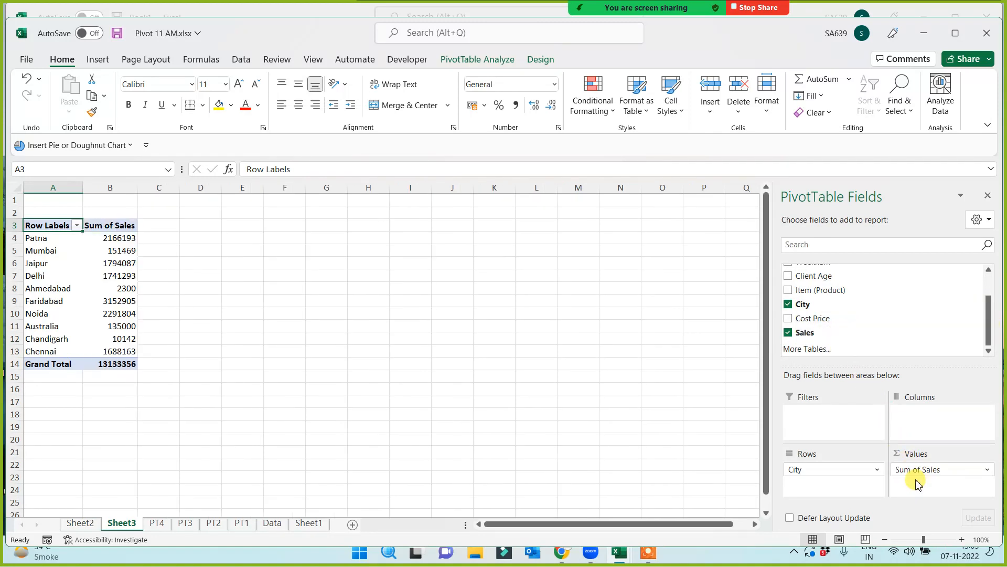
scroll(320, 388, up, 1)
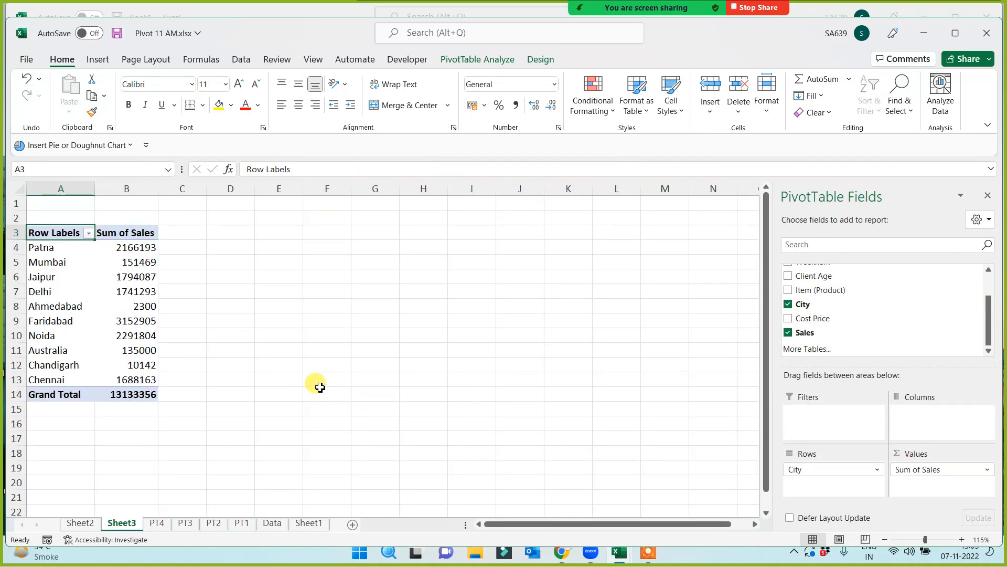
- Move the City field from rows to columns in the Sheet3 pivot report and compare its layout with PT1
scroll(319, 389, up, 1)
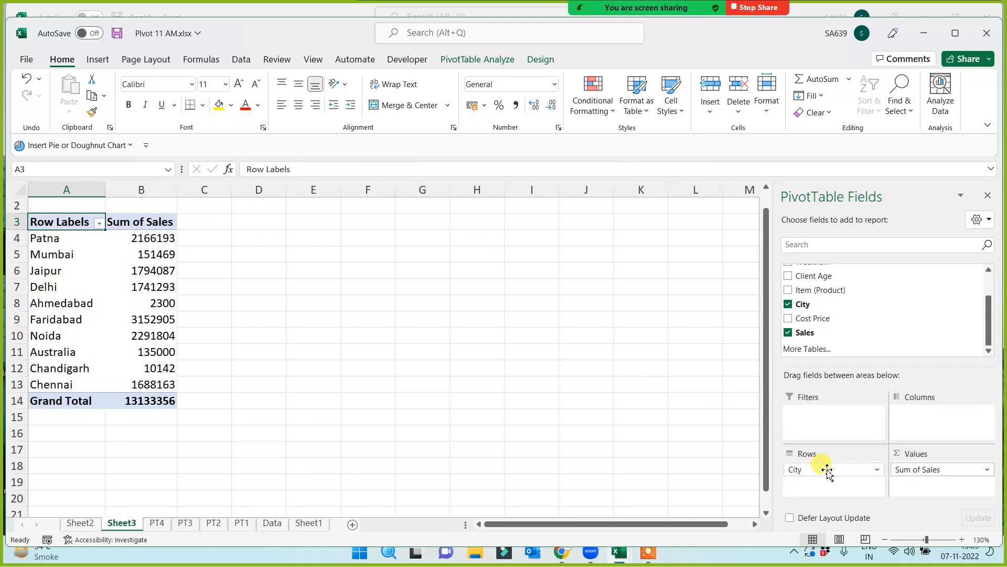
drag(817, 469, 928, 417)
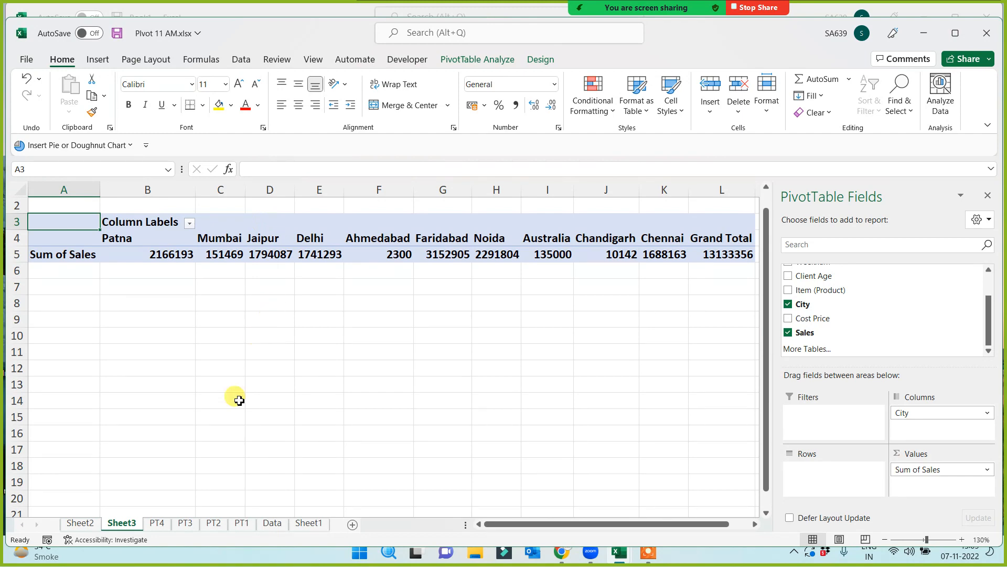
click(242, 523)
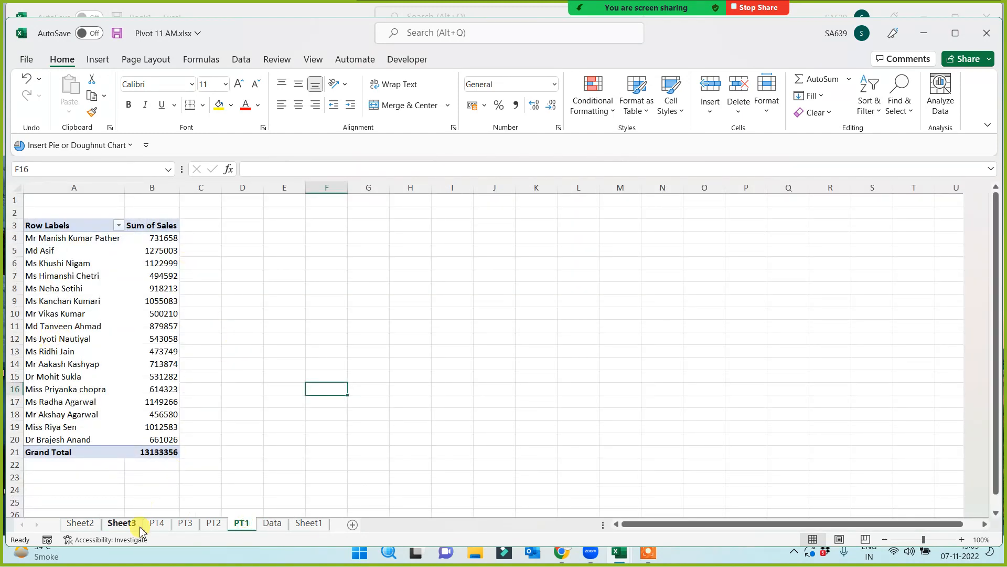
click(122, 523)
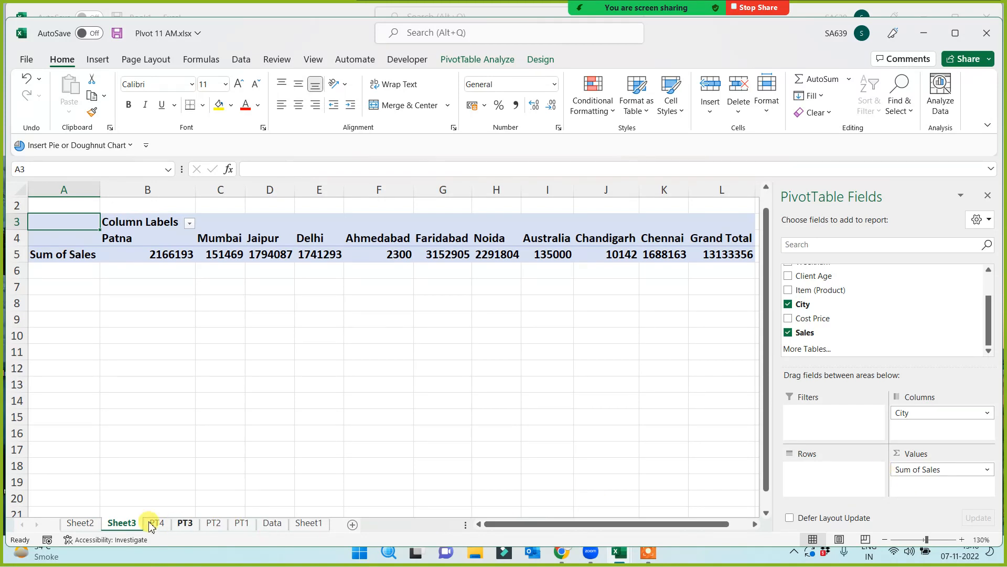
- Build the pivot report on Sheet2 with City as rows and the sum of Sales as values
click(83, 524)
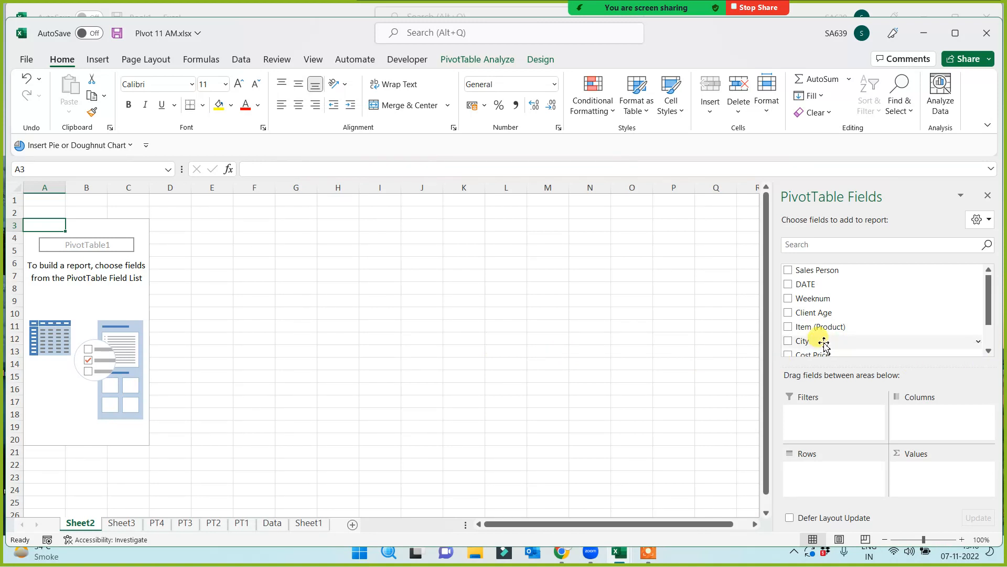
drag(823, 344, 819, 476)
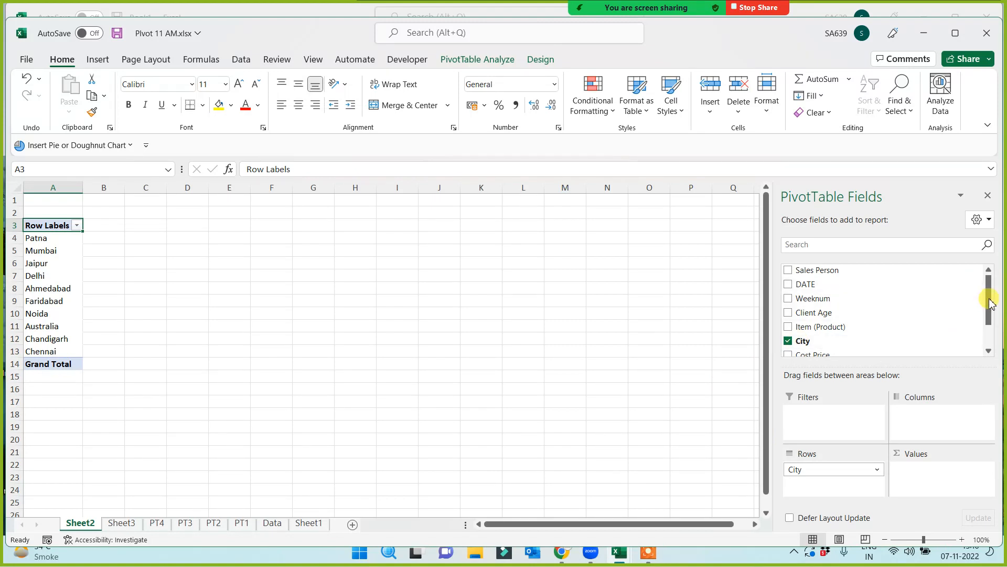
drag(986, 304, 986, 326)
drag(815, 336, 909, 474)
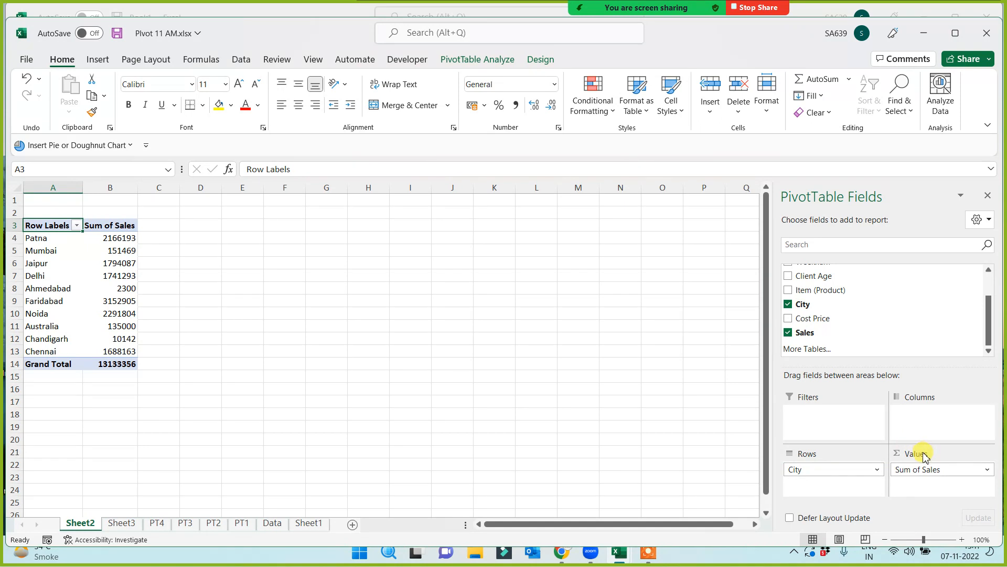
- Switch the City field between columns and rows in the Sheet2 pivot report to compare both layouts
drag(827, 471, 902, 406)
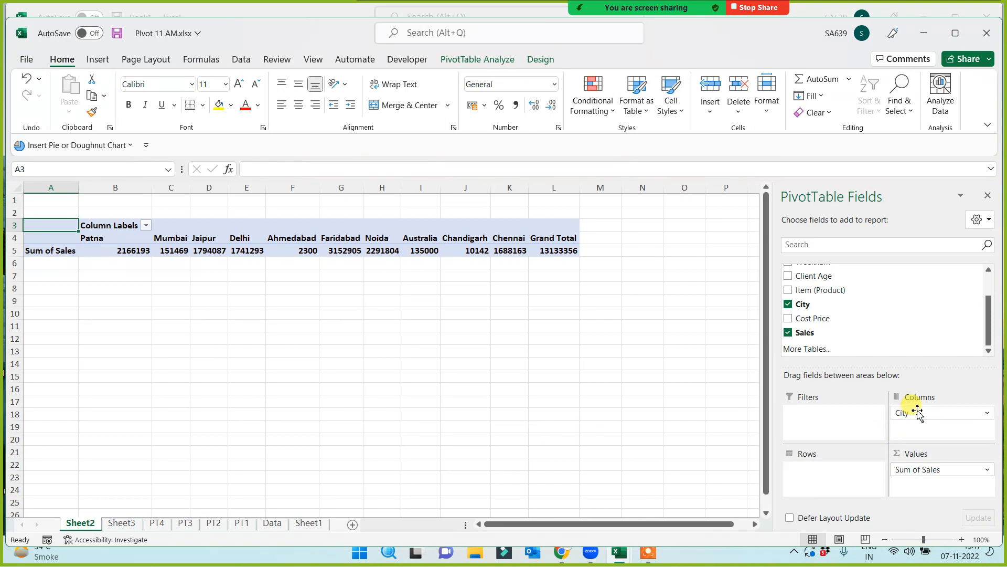
drag(918, 414, 835, 473)
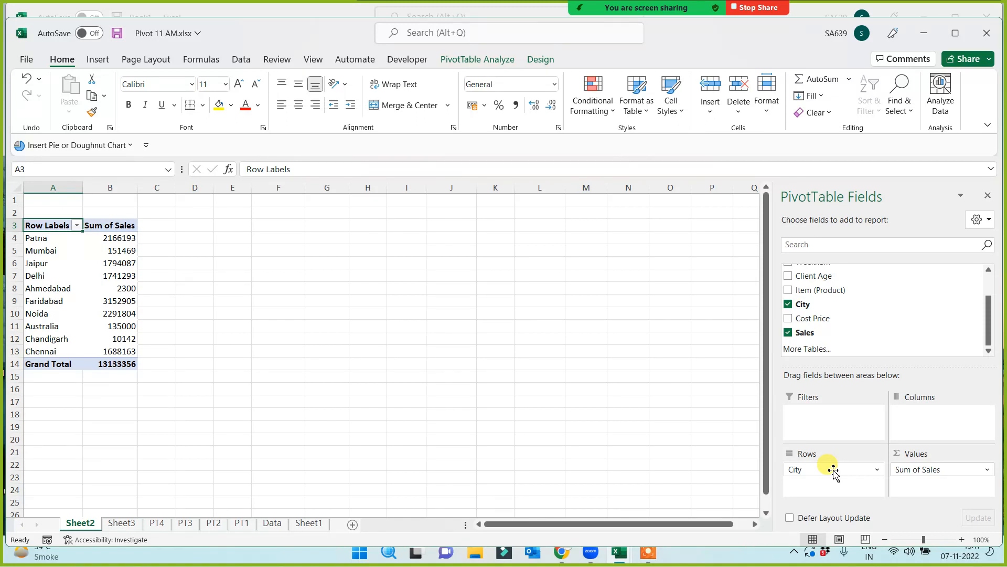
scroll(331, 405, up, 4)
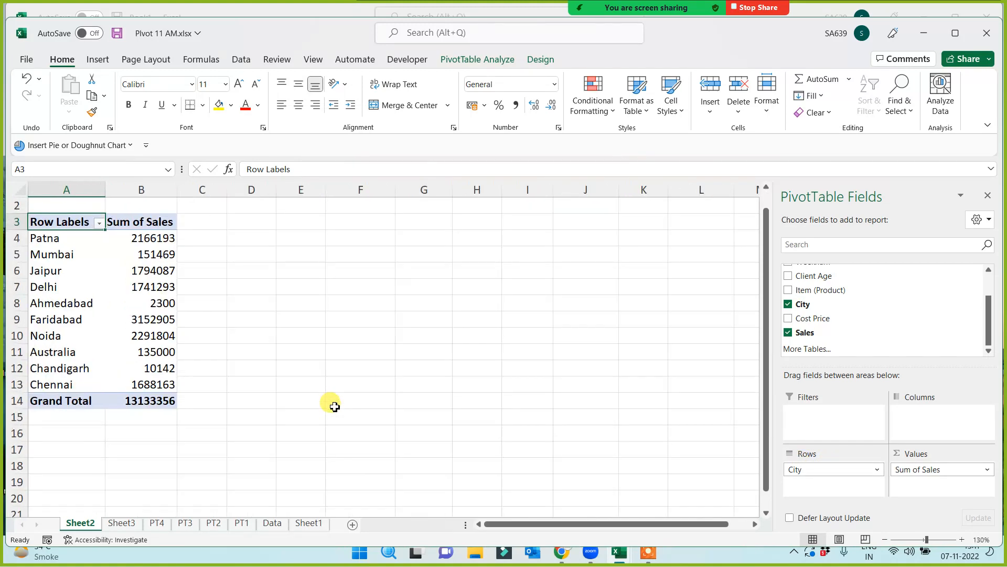
scroll(174, 335, up, 1)
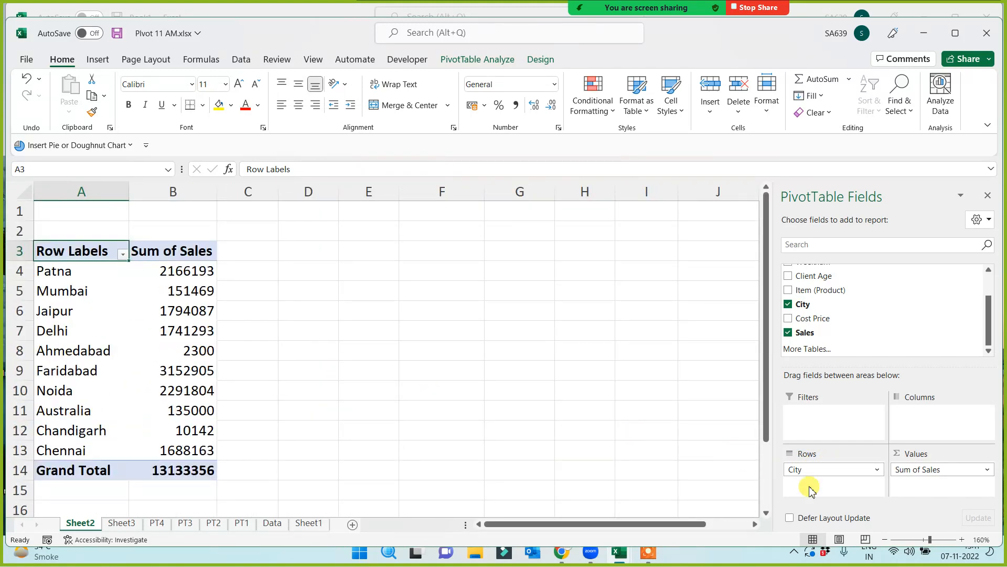
drag(828, 468, 925, 419)
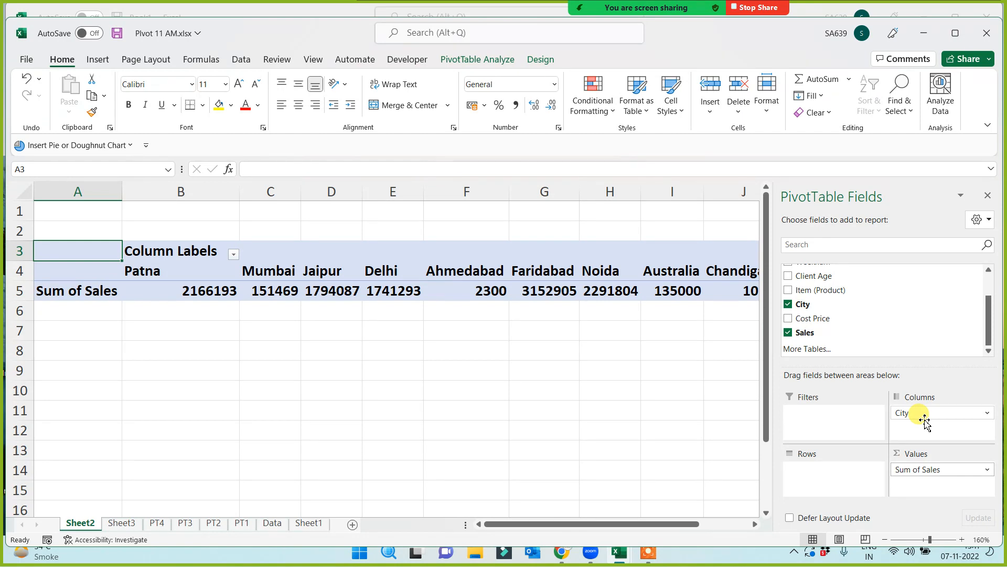
drag(925, 418, 808, 476)
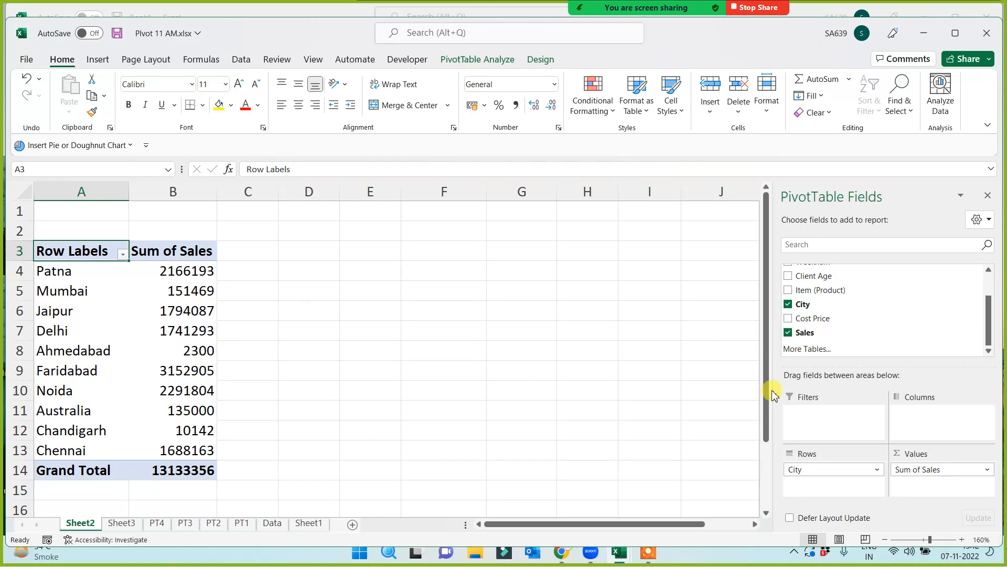
drag(819, 471, 922, 414)
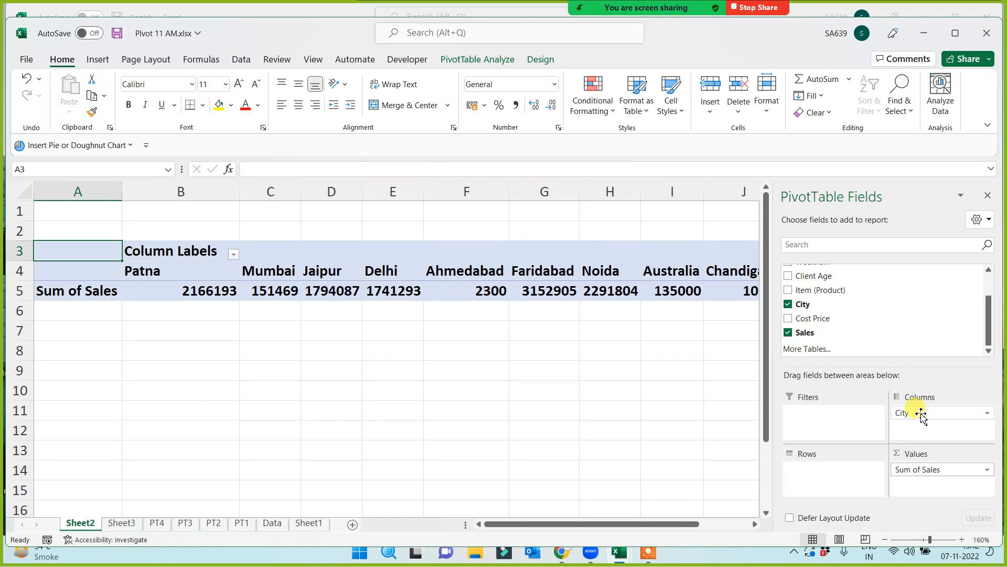
drag(922, 414, 828, 479)
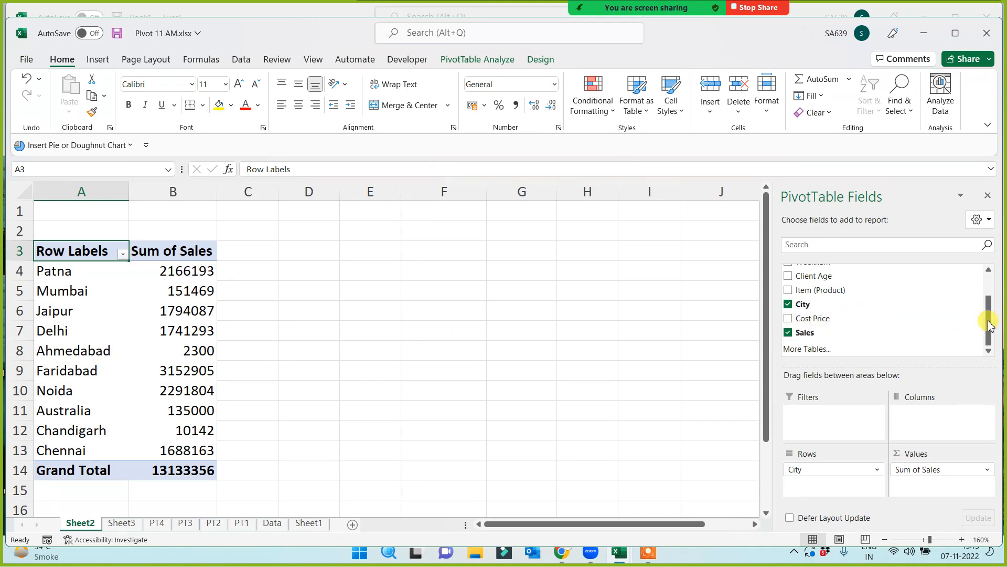
- Add Sales Person to the rows of the Sheet2 pivot report and nest City beneath it
drag(988, 321, 989, 296)
drag(850, 270, 825, 484)
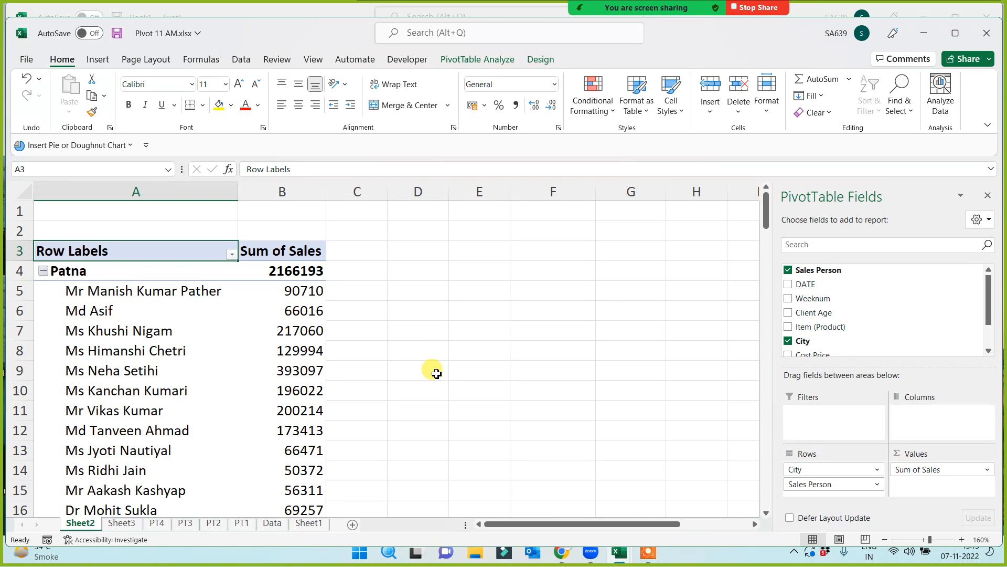
scroll(437, 373, down, 5)
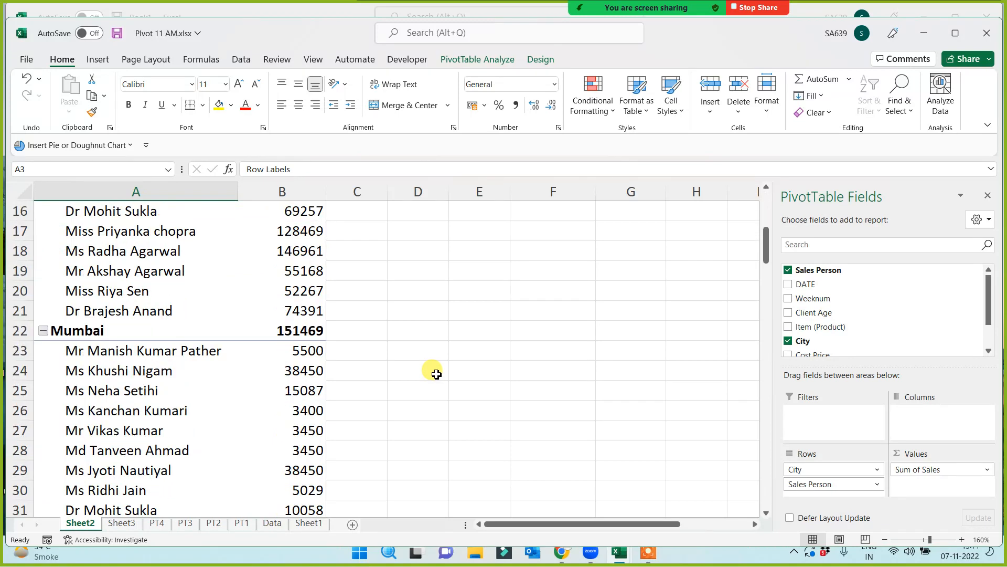
scroll(437, 374, up, 5)
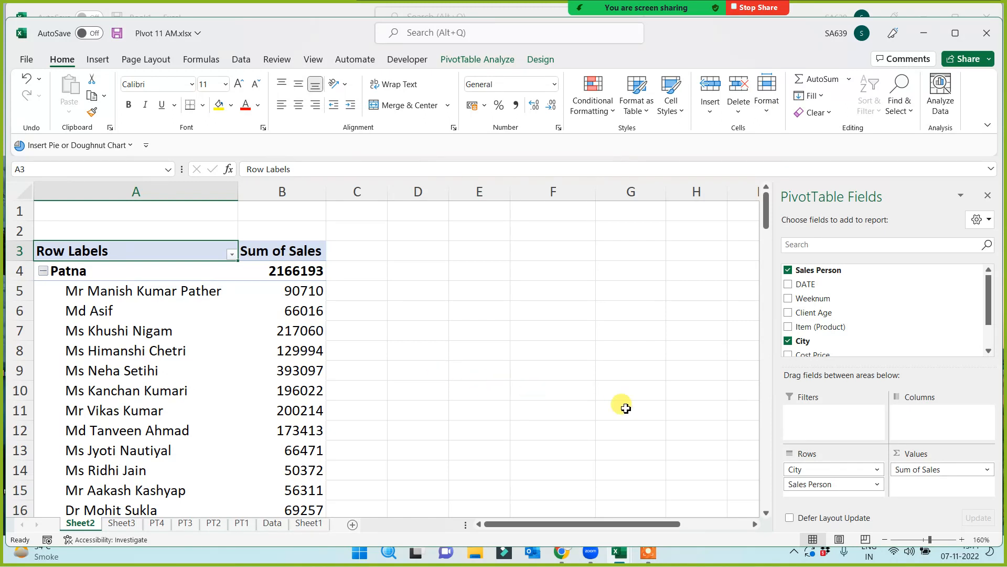
drag(812, 471, 813, 496)
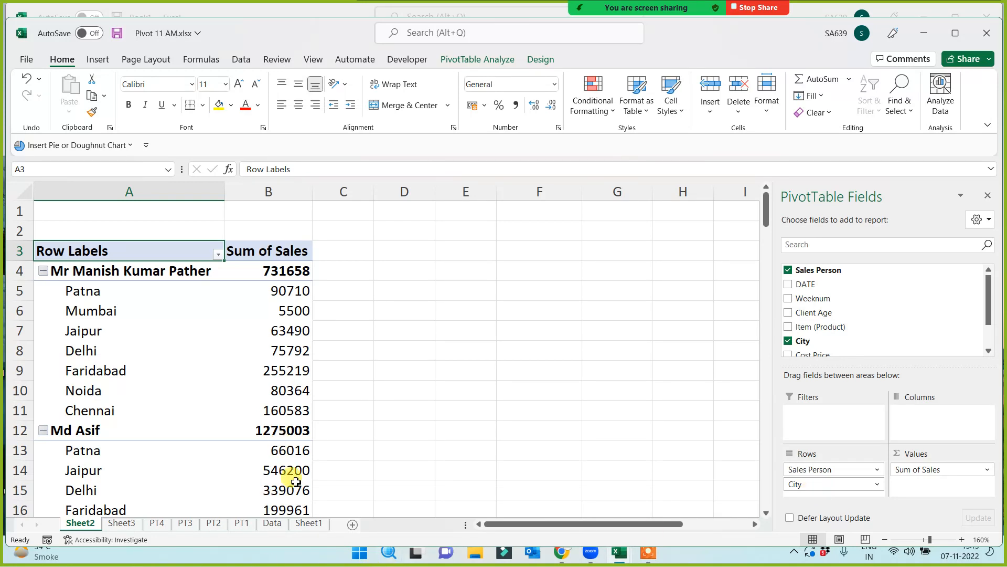
- Rename the Sheet2 worksheet as PT5 and the Sheet3 worksheet as PT6
click(87, 524)
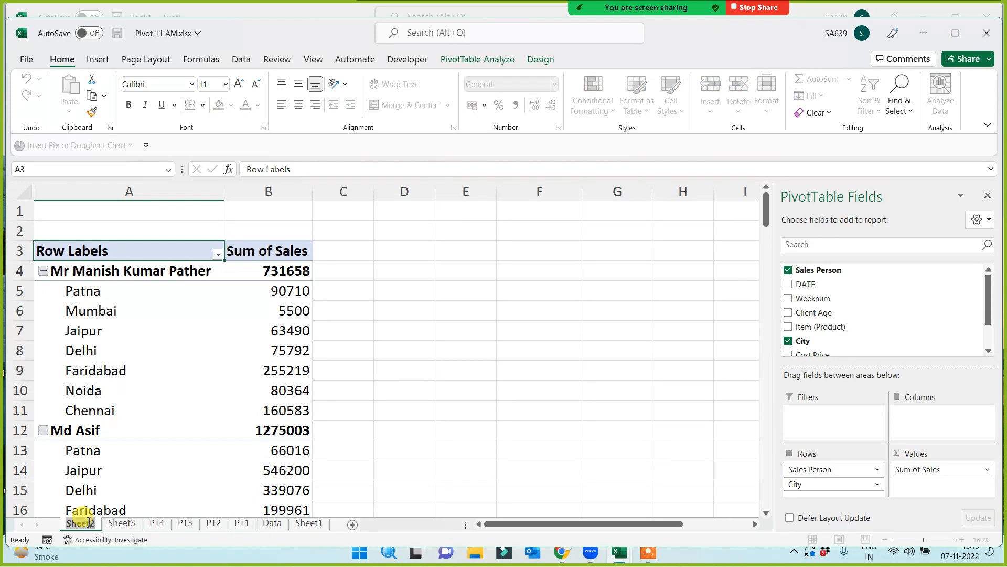
text(PT)
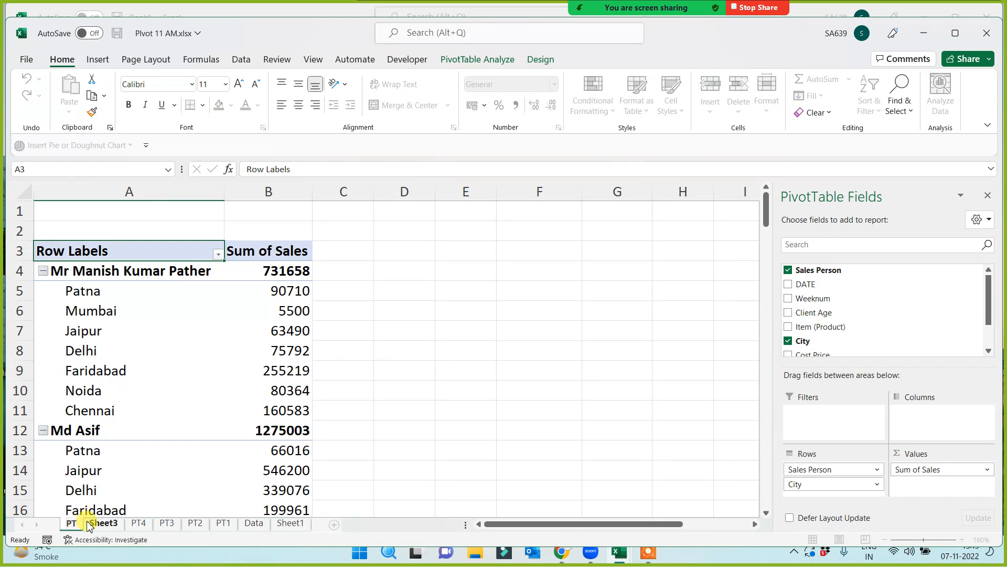
text(5)
click(112, 524)
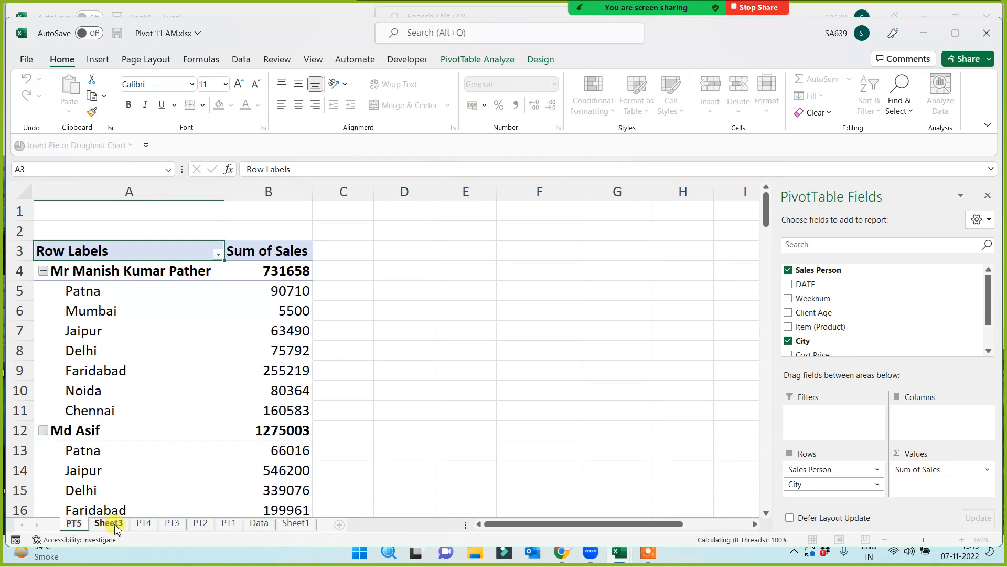
double_click(109, 523)
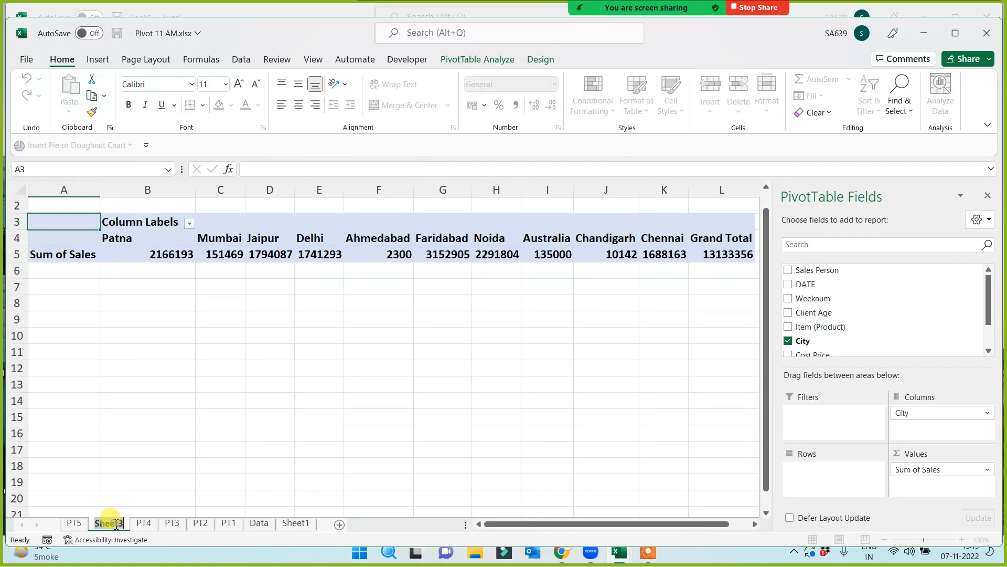
text(PT)
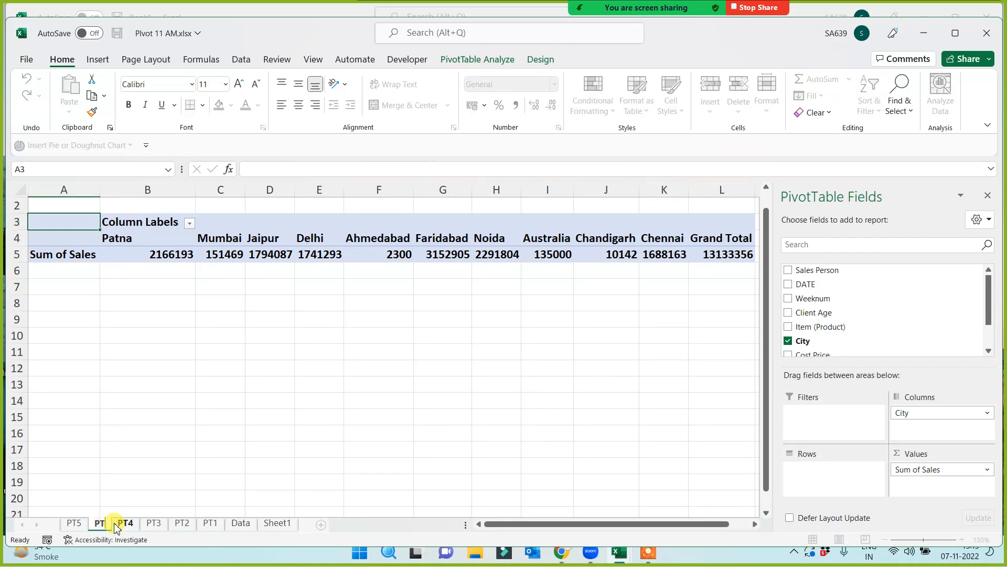
text(6)
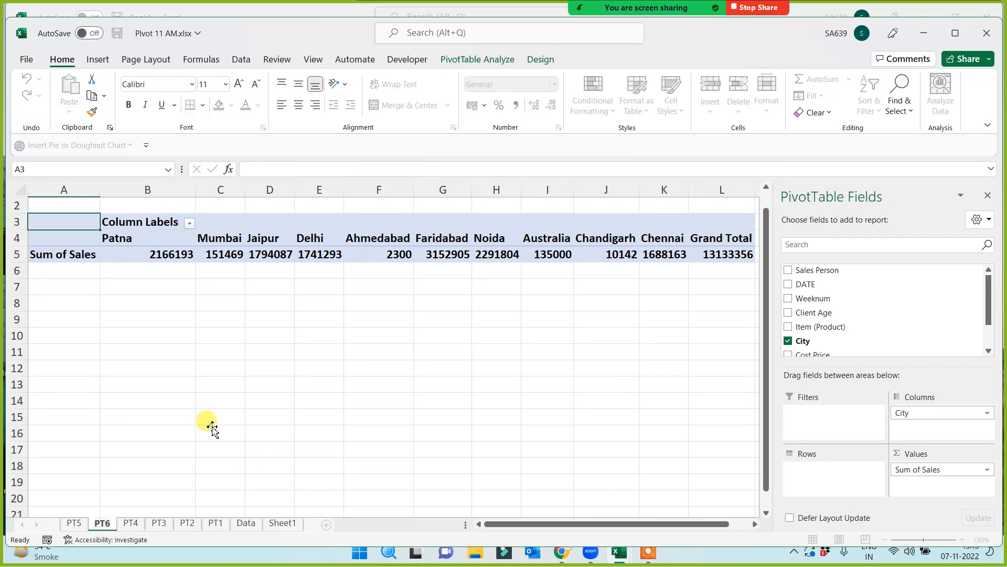
click(210, 432)
- Insert a PivotTable based on the whole Table1 range of the Data sheet on a new worksheet
click(248, 523)
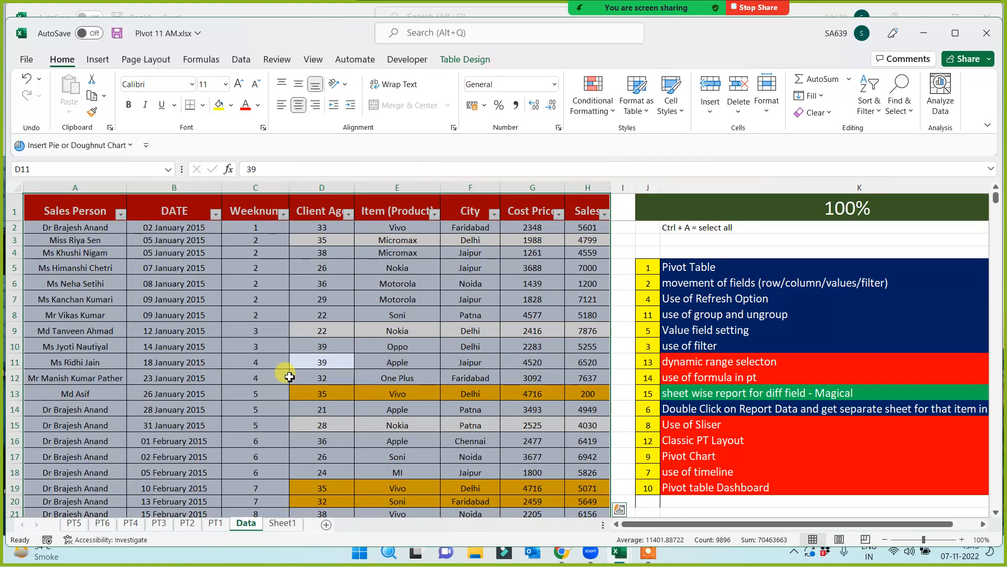
click(239, 378)
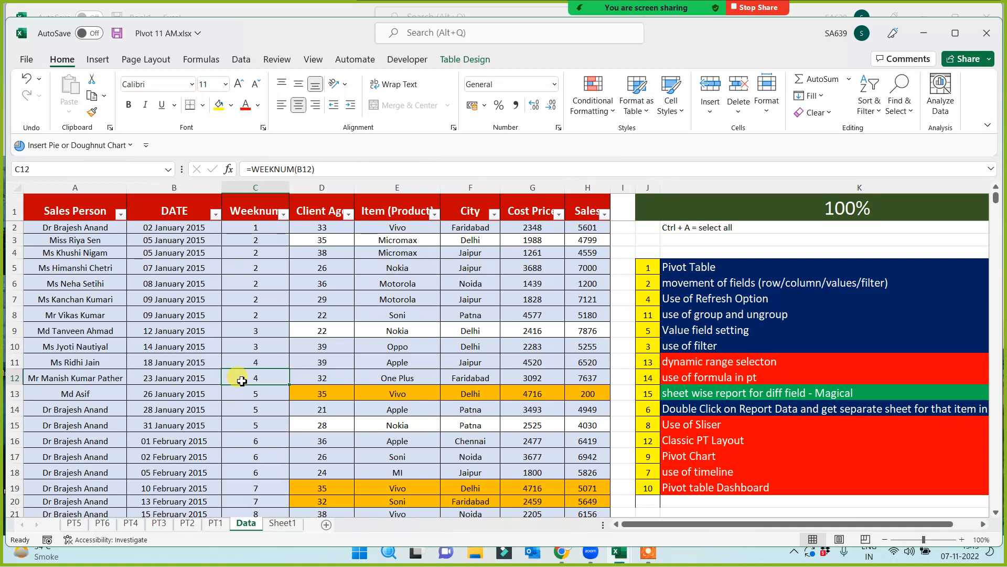
key(ctrl+a)
key(ctrl+a)
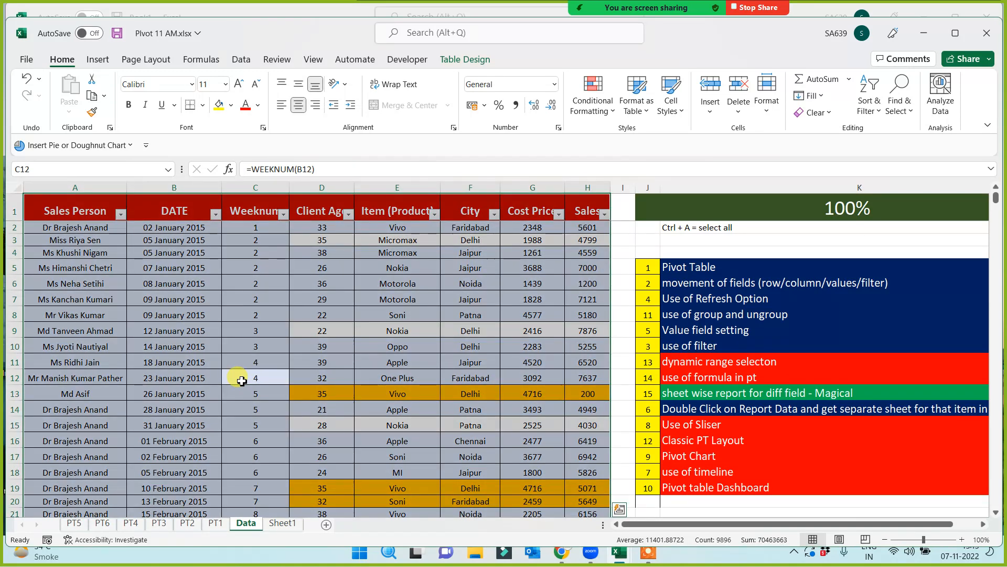
click(98, 60)
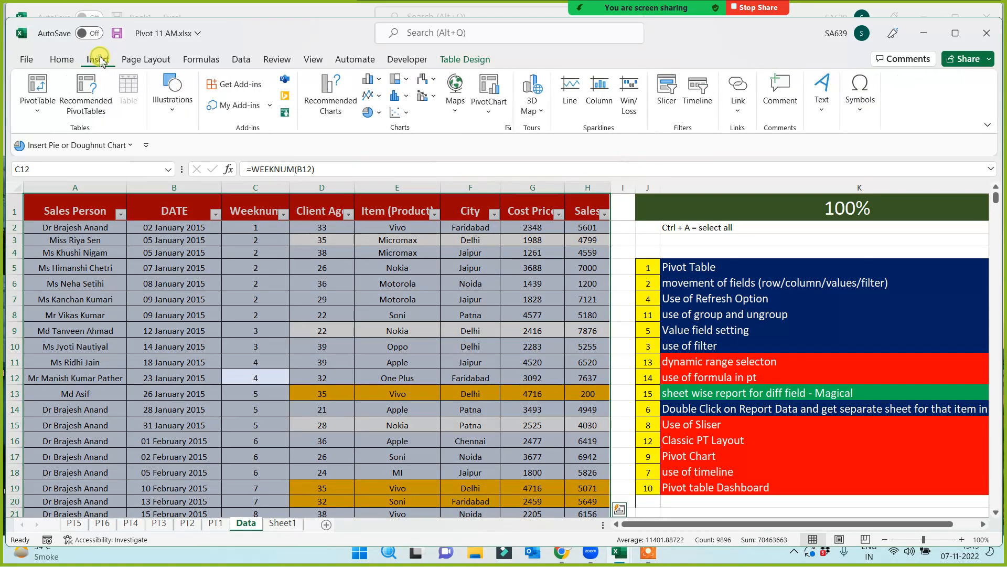
click(39, 102)
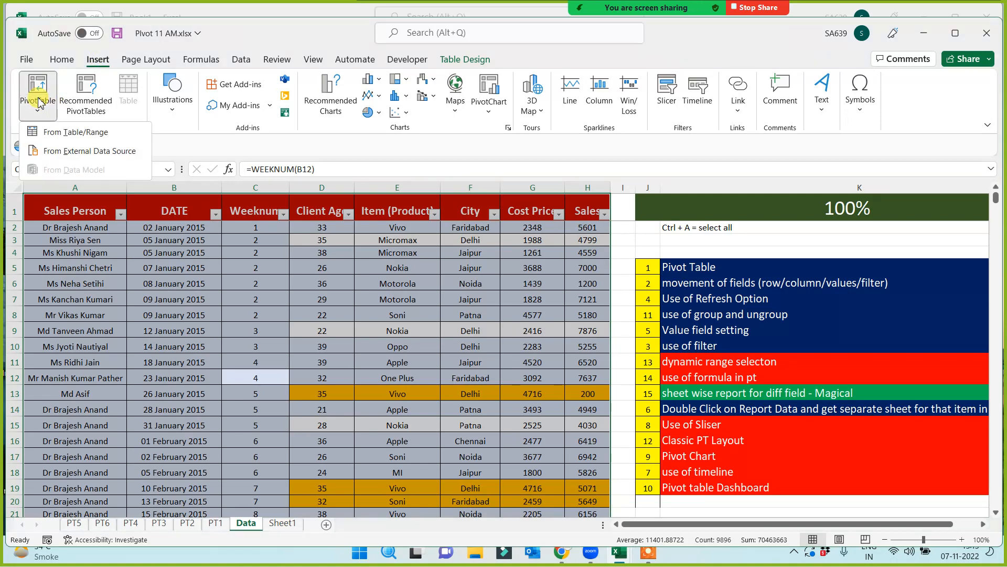
click(41, 90)
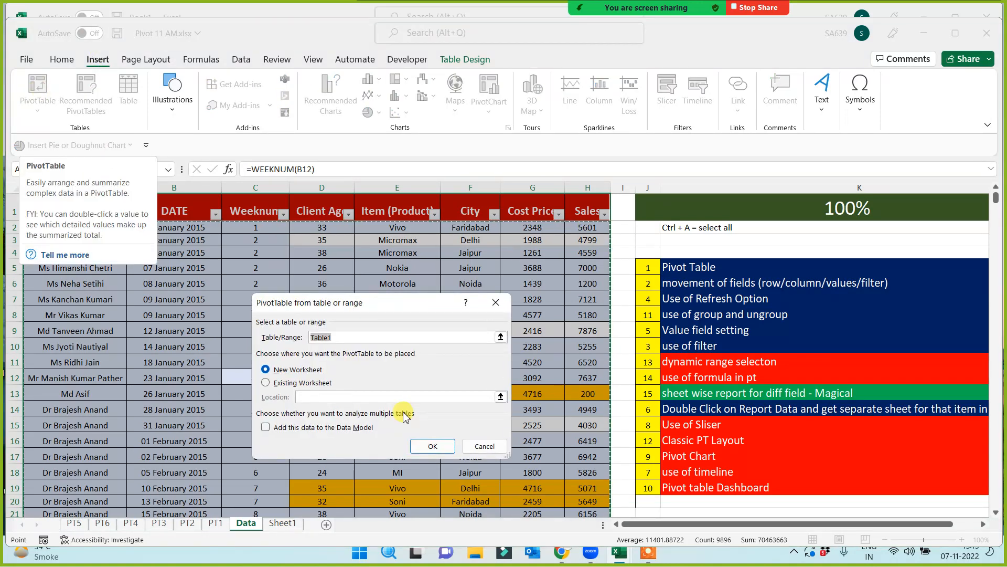
click(432, 446)
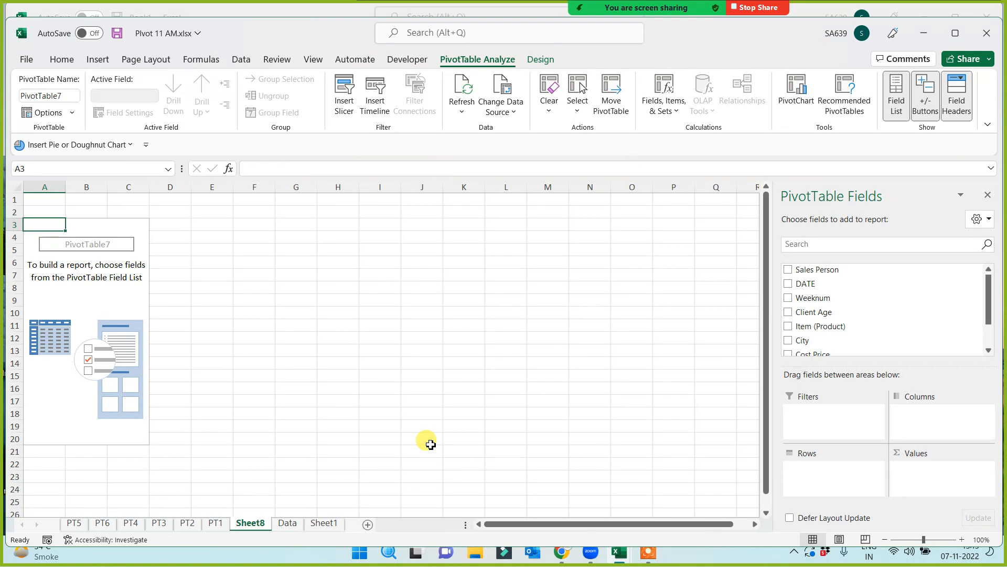
- Rename the new Sheet8 worksheet as PT7
double_click(259, 525)
text(P)
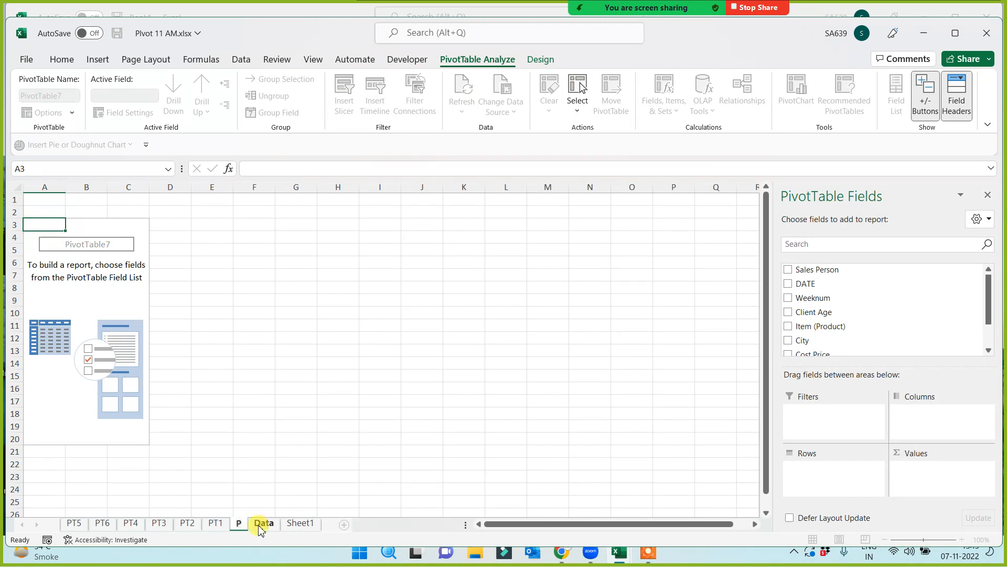
text(T7)
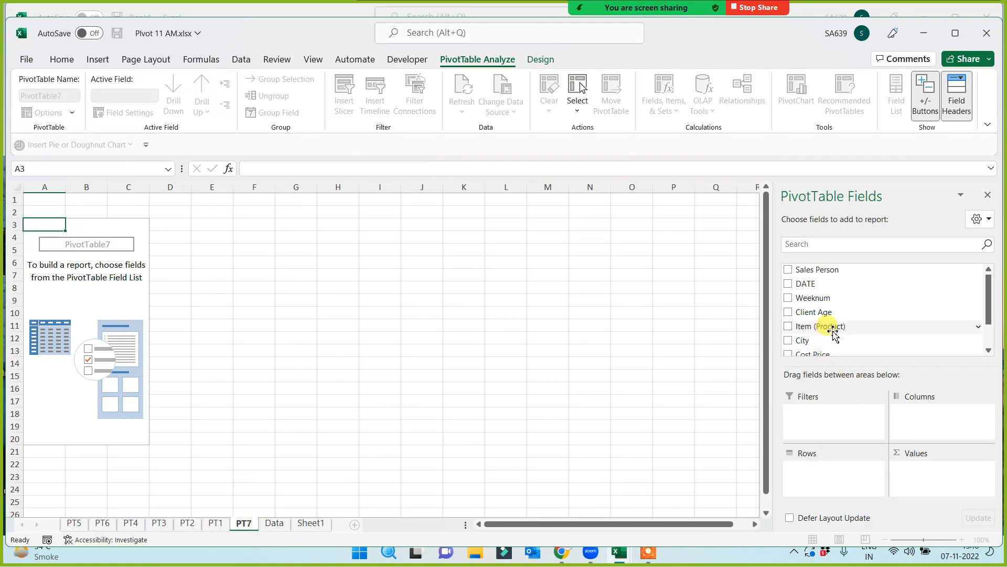
- Build the PT7 pivot report with Item (Product) in the rows, City nested beneath it, and Sales as the summed values
drag(833, 331, 827, 466)
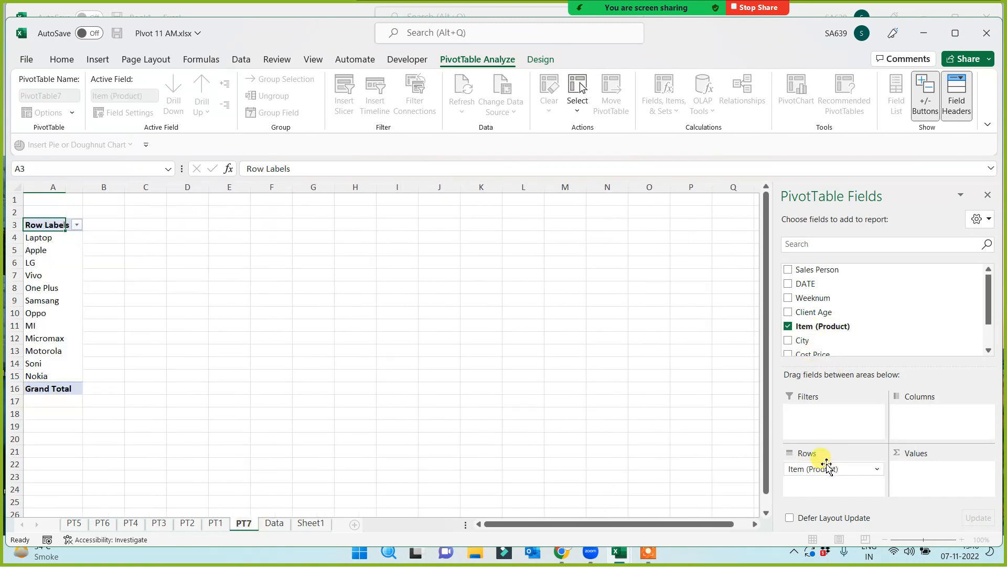
drag(803, 340, 806, 480)
drag(988, 310, 990, 351)
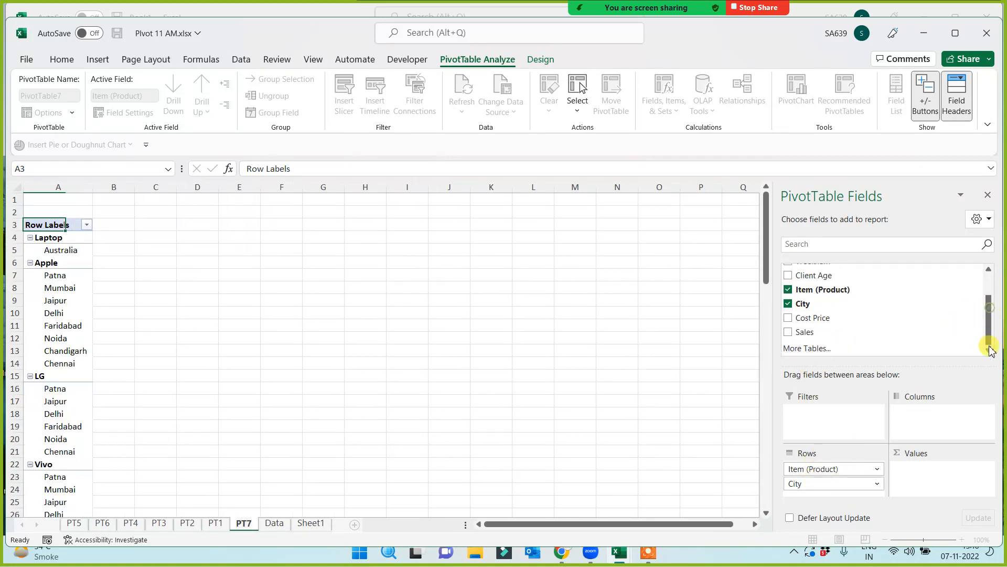
drag(850, 332, 918, 475)
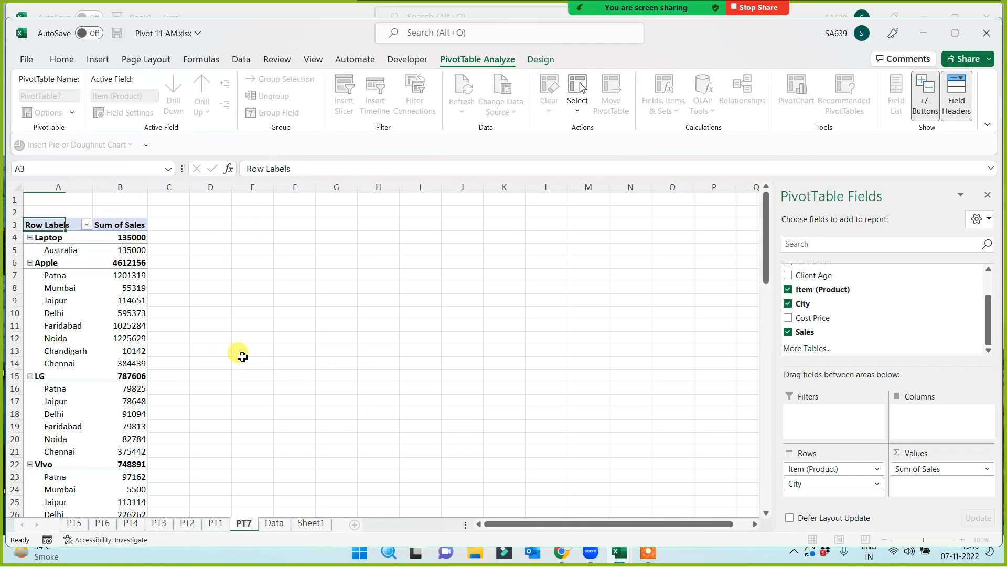
- Examine the PT7 report's sales by product and city, from the first product group through the groups further down
click(279, 333)
scroll(230, 357, up, 3)
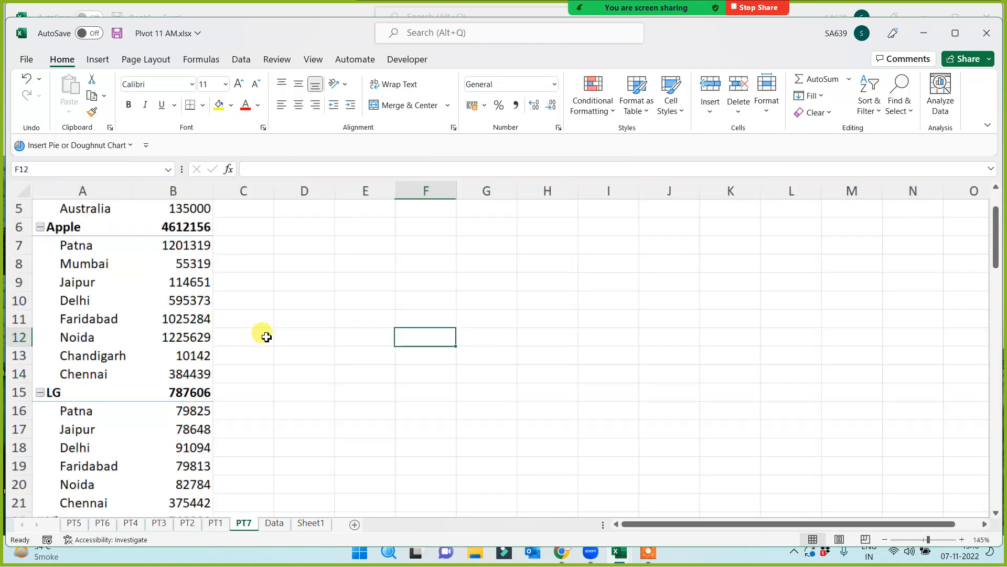
scroll(267, 337, up, 2)
scroll(303, 326, up, 2)
click(385, 323)
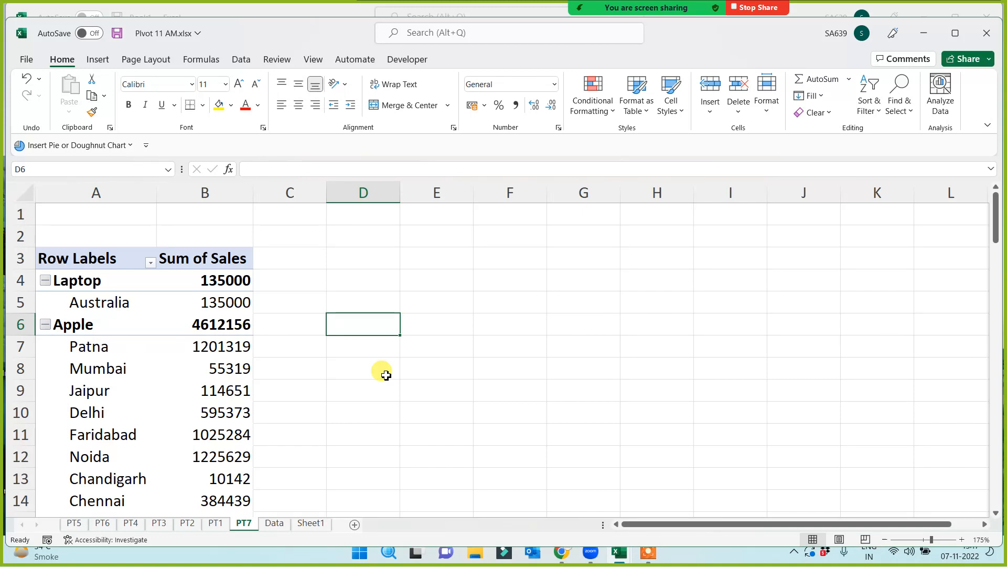
scroll(386, 375, down, 11)
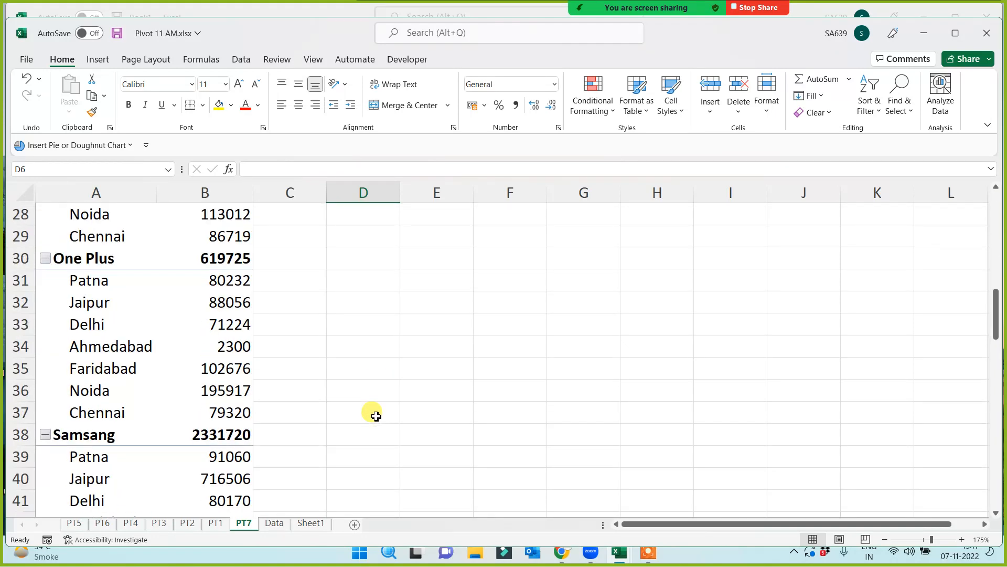
scroll(376, 416, down, 5)
scroll(376, 417, up, 11)
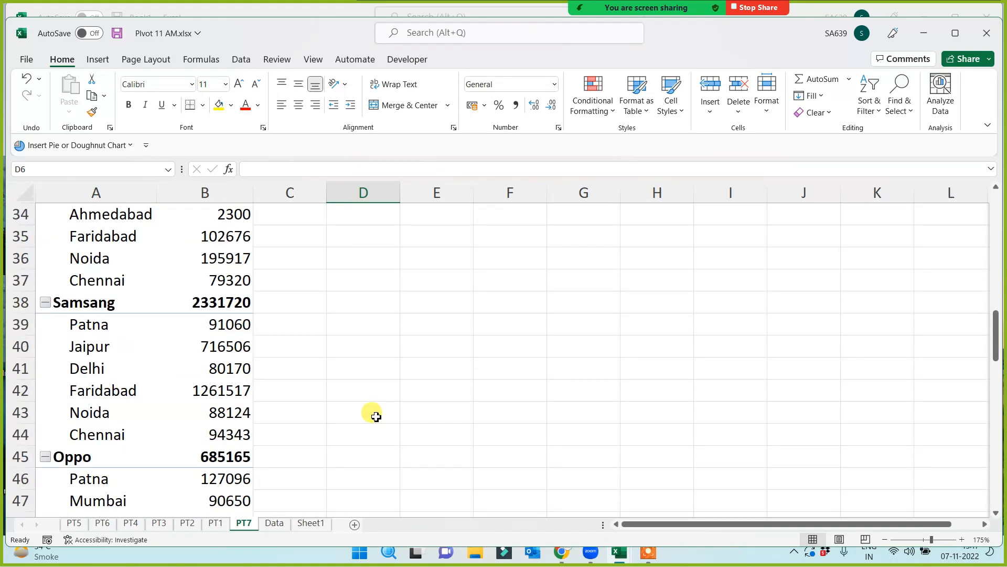
scroll(376, 416, up, 5)
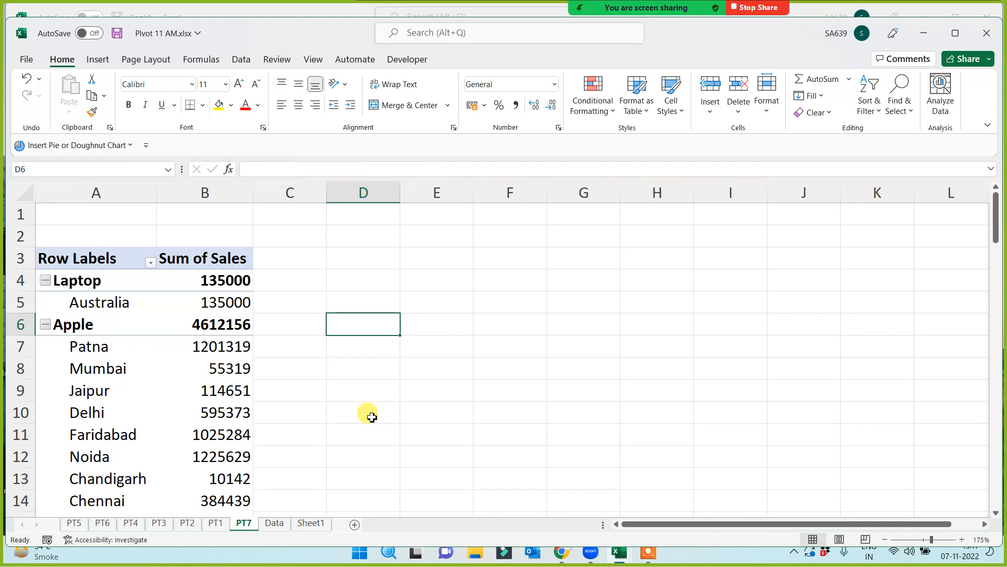
- Move City from the rows of the PT7 report to its report filter and review the product totals
click(84, 413)
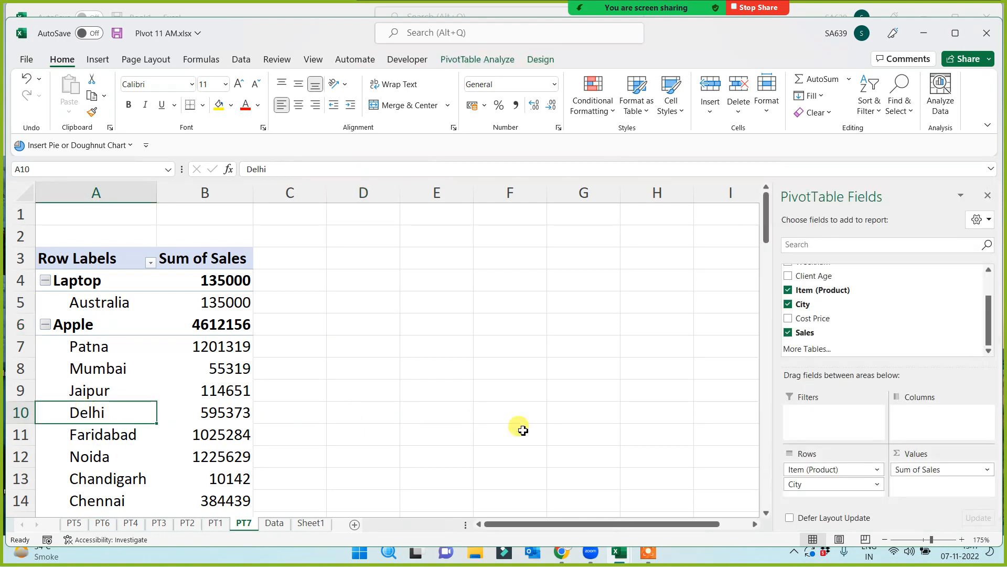
drag(795, 484, 814, 419)
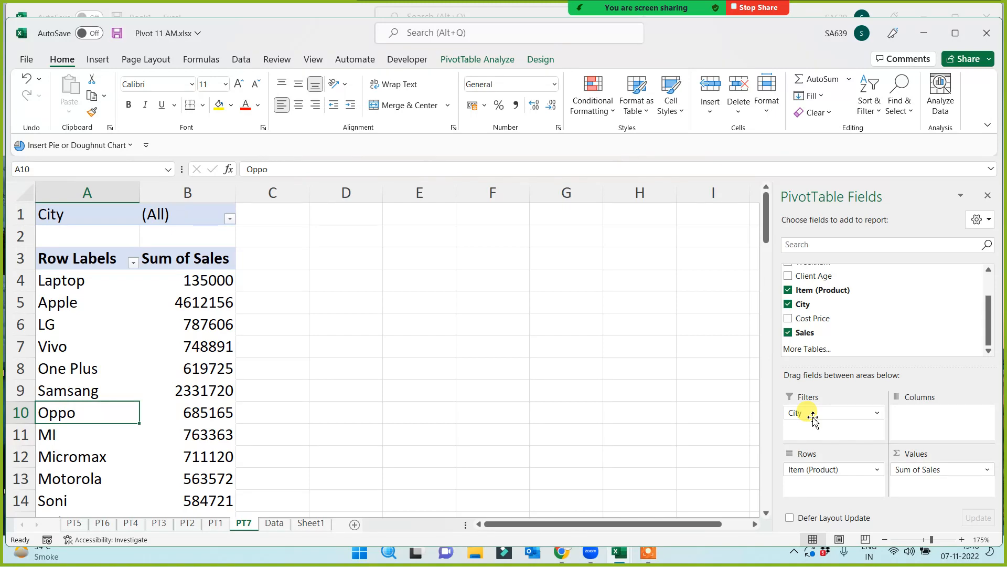
click(119, 212)
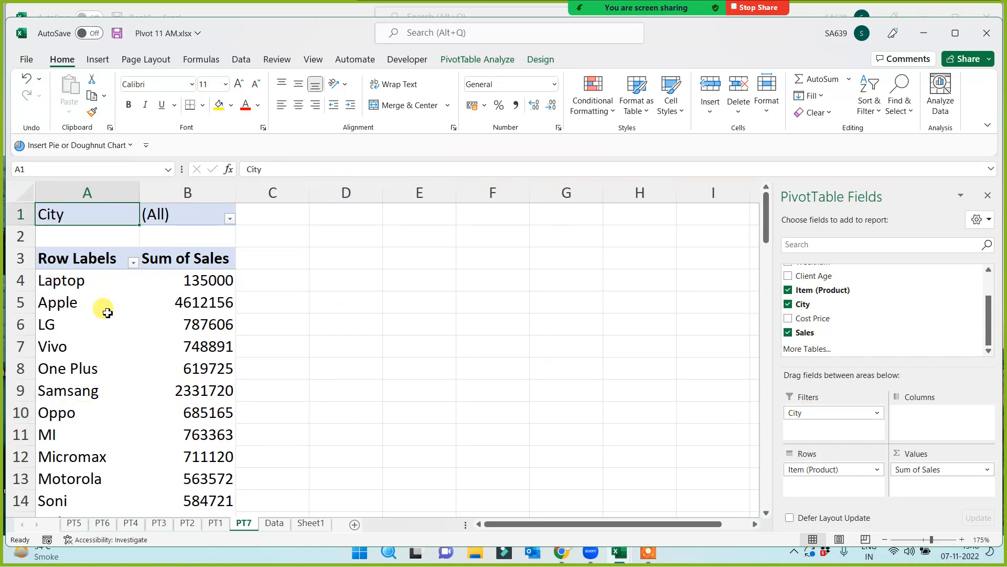
scroll(100, 341, down, 3)
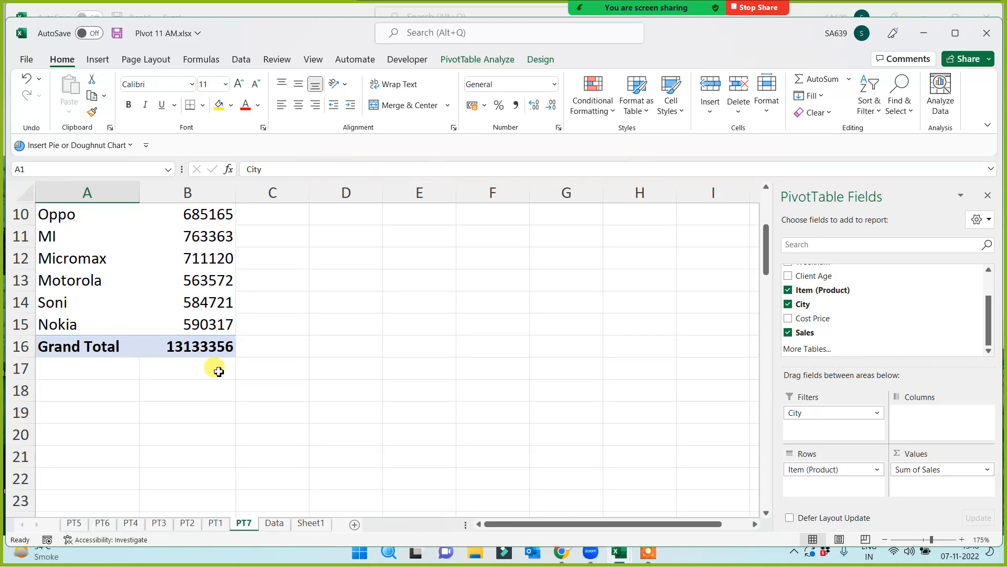
scroll(294, 343, up, 3)
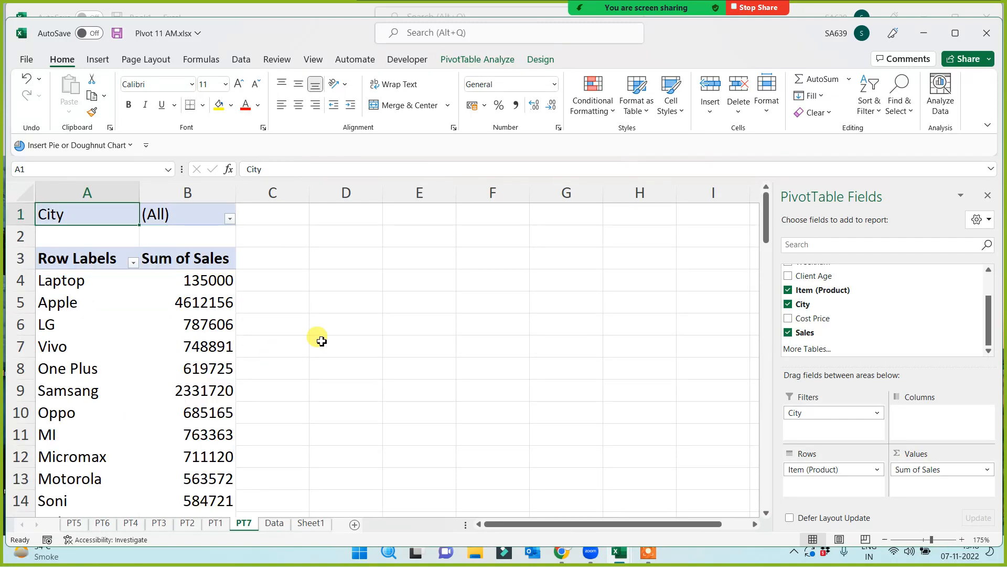
- Filter the PT7 report by city, first to Patna and then to Delhi
click(230, 218)
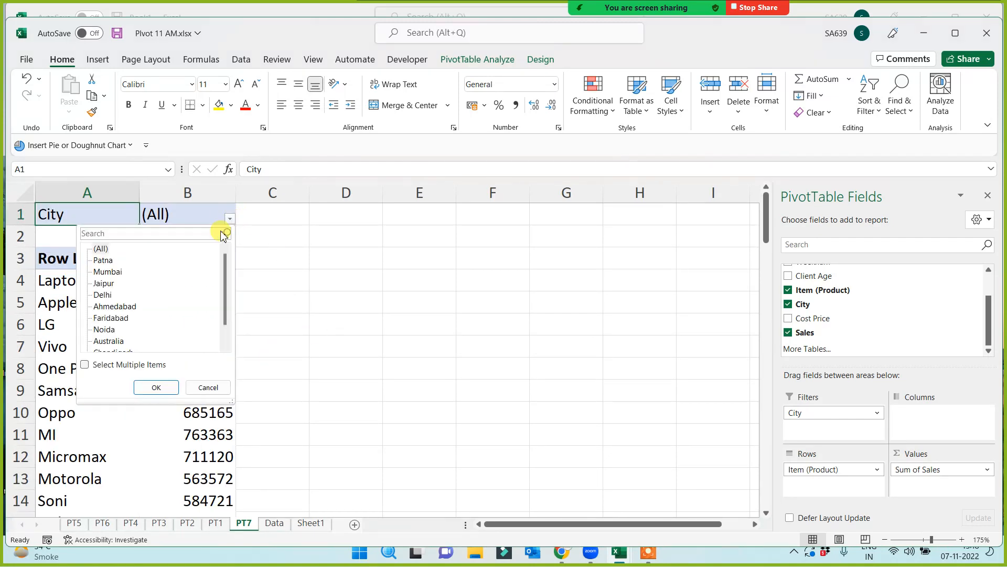
click(103, 260)
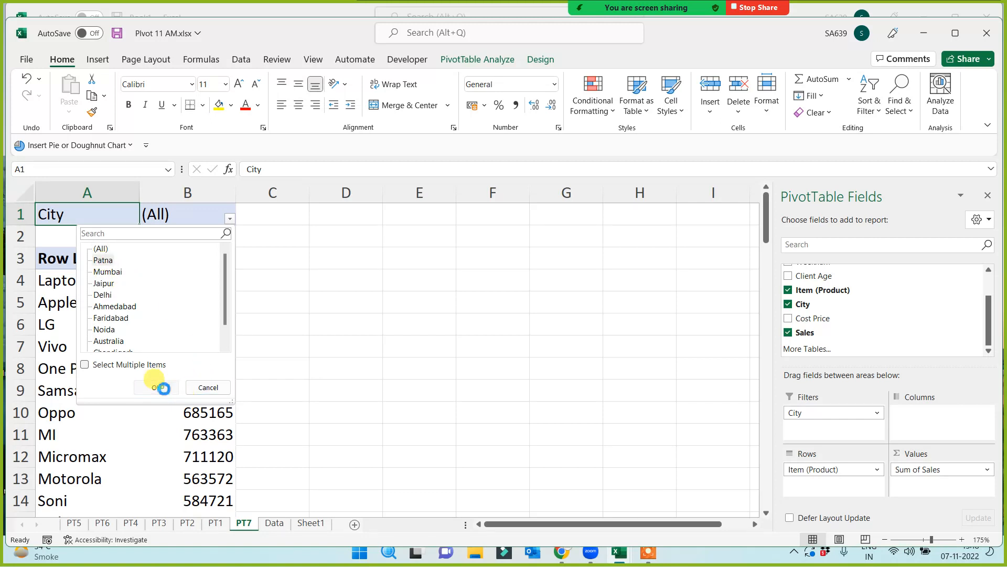
click(156, 386)
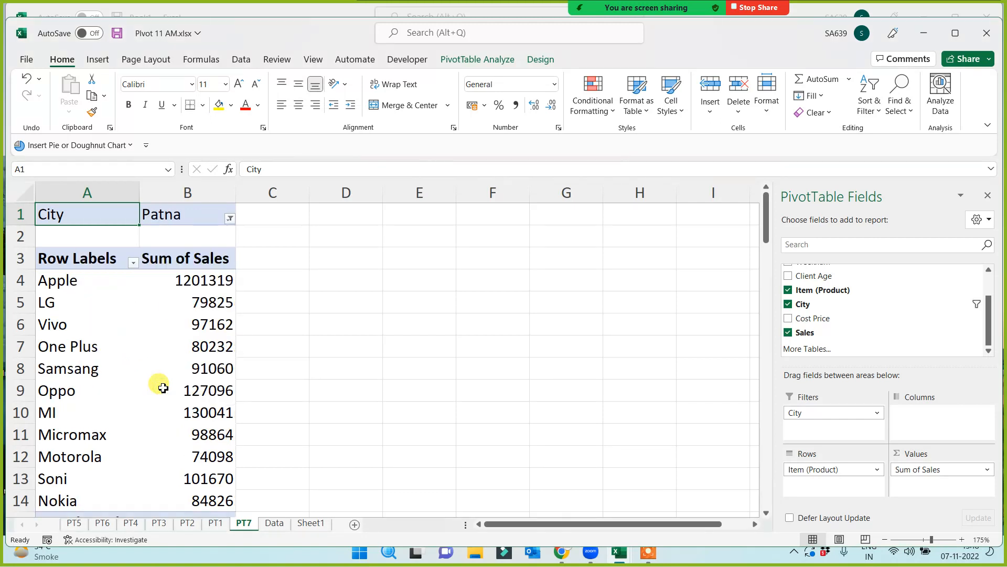
click(230, 219)
click(112, 295)
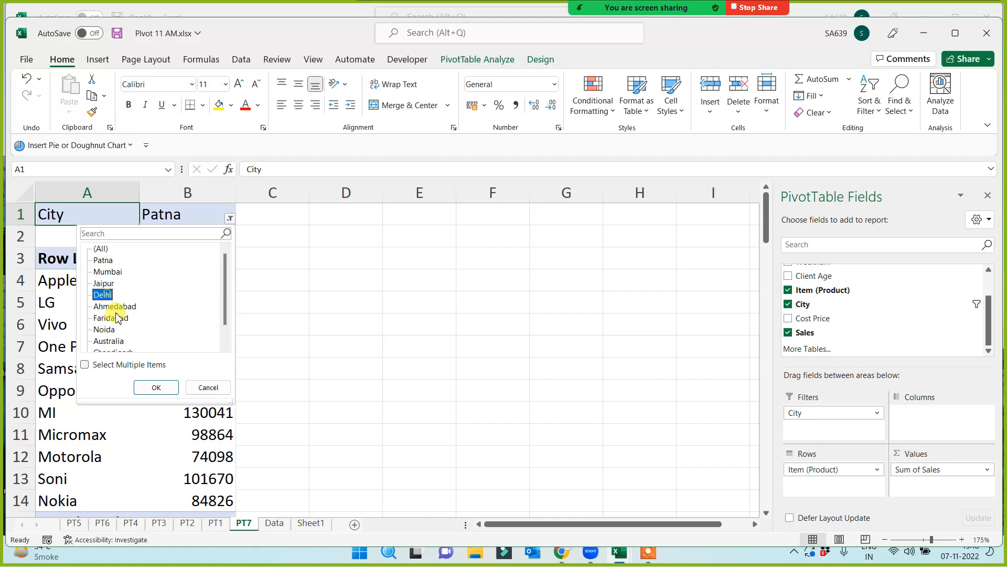
click(148, 387)
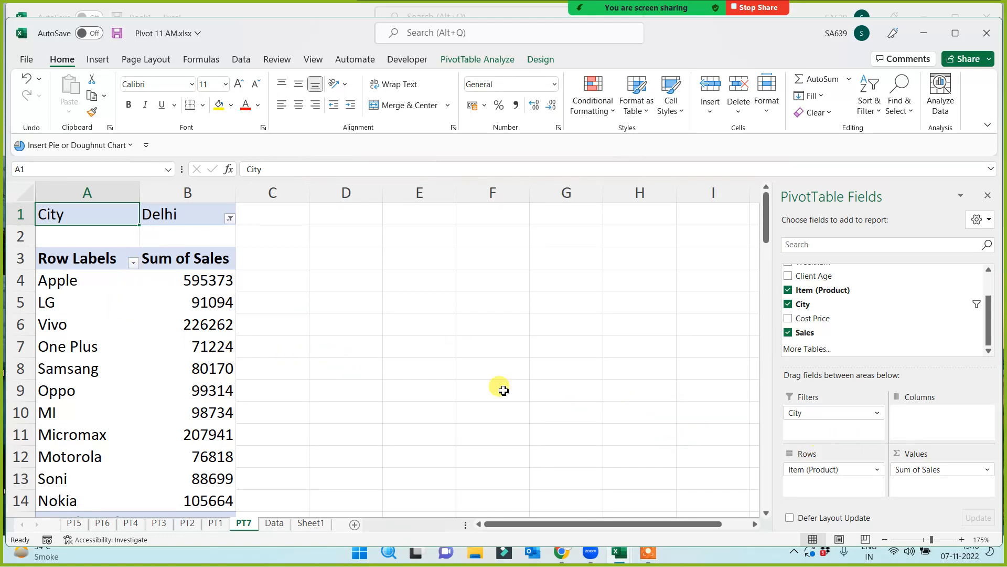
- Reset the City filter to (All) and review the product sales down to the grand total
click(230, 218)
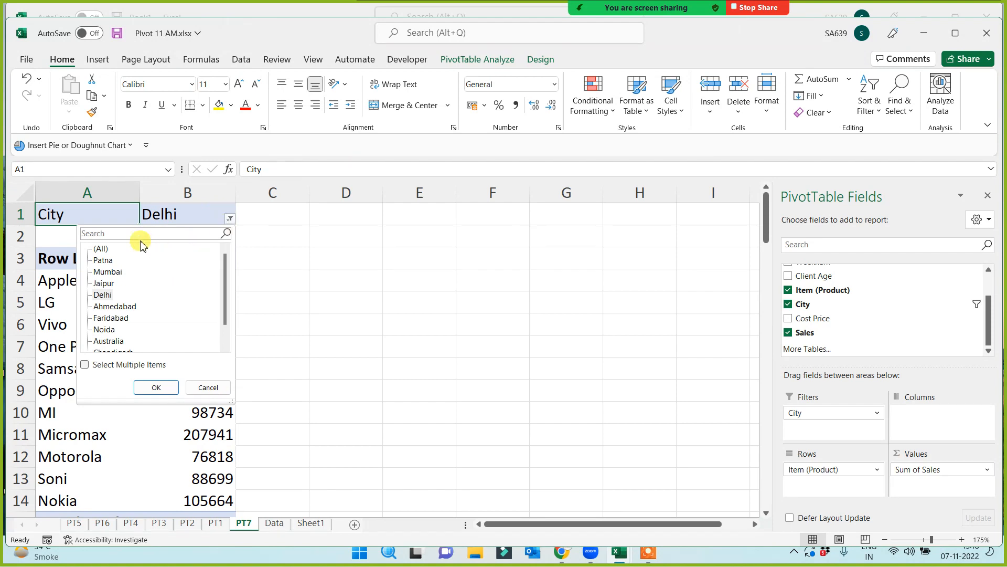
click(101, 248)
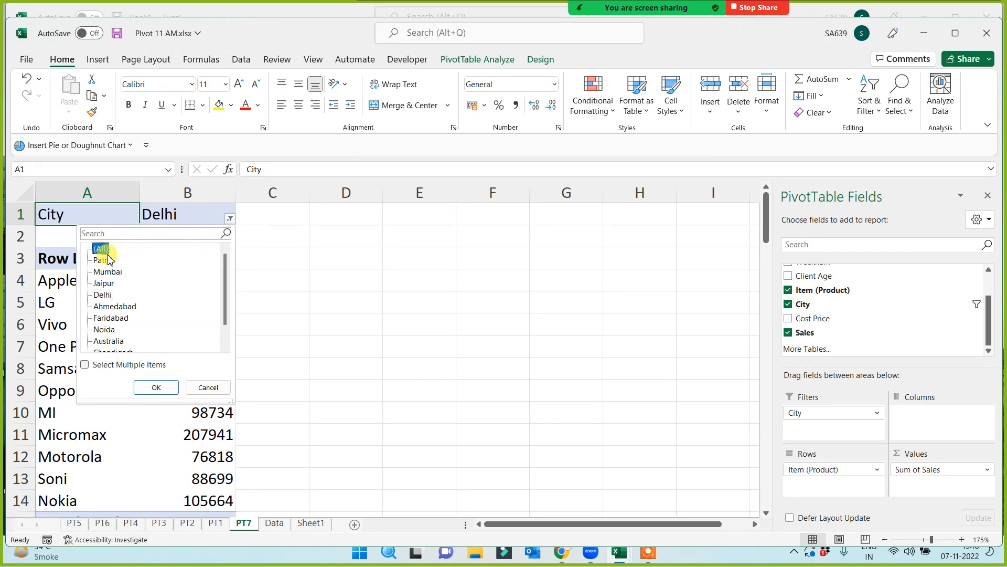
click(152, 387)
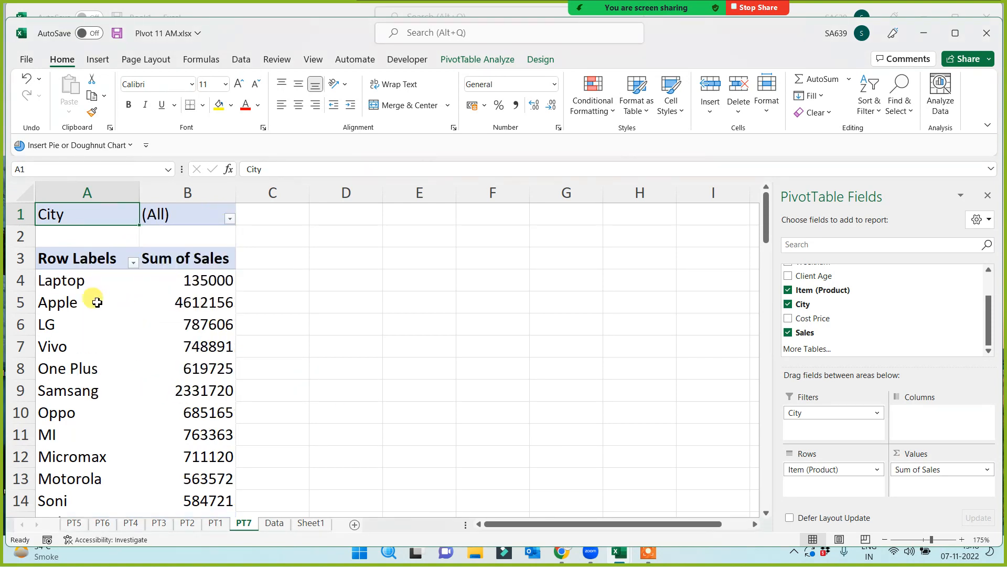
scroll(199, 429, down, 3)
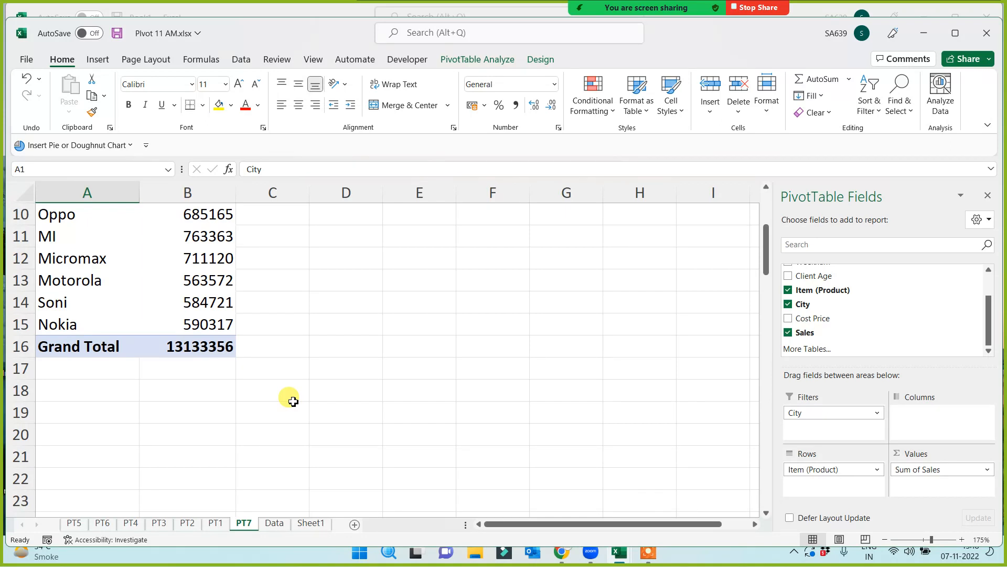
scroll(291, 401, up, 3)
- Filter the PT7 report to Delhi and check the product sales and grand total
click(230, 216)
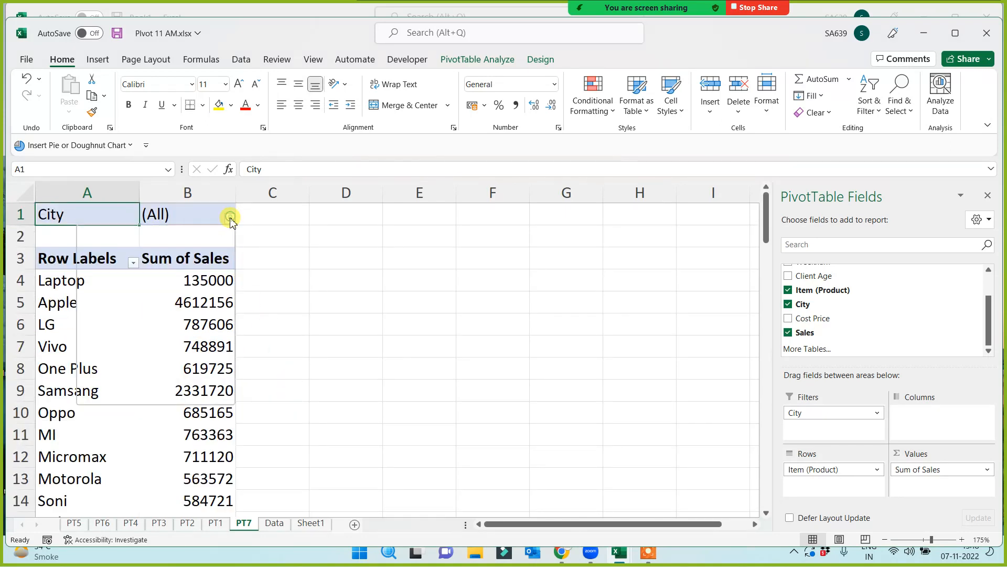
click(102, 294)
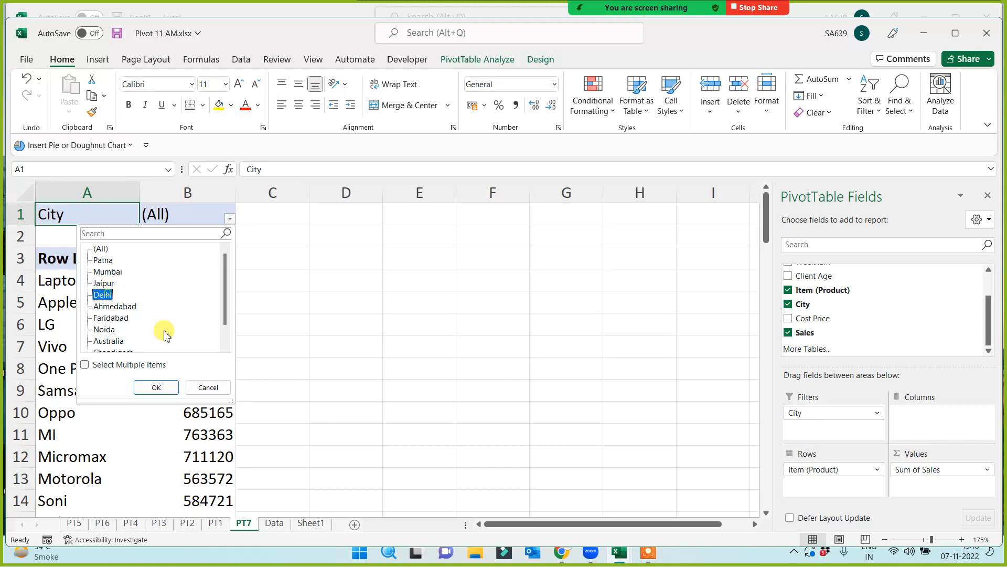
click(156, 387)
scroll(288, 346, down, 3)
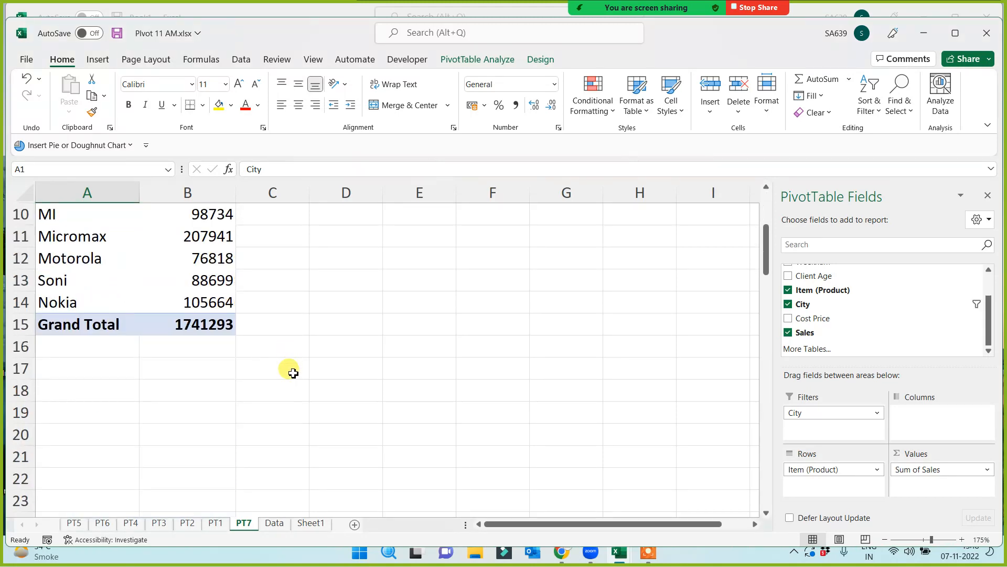
scroll(284, 357, up, 3)
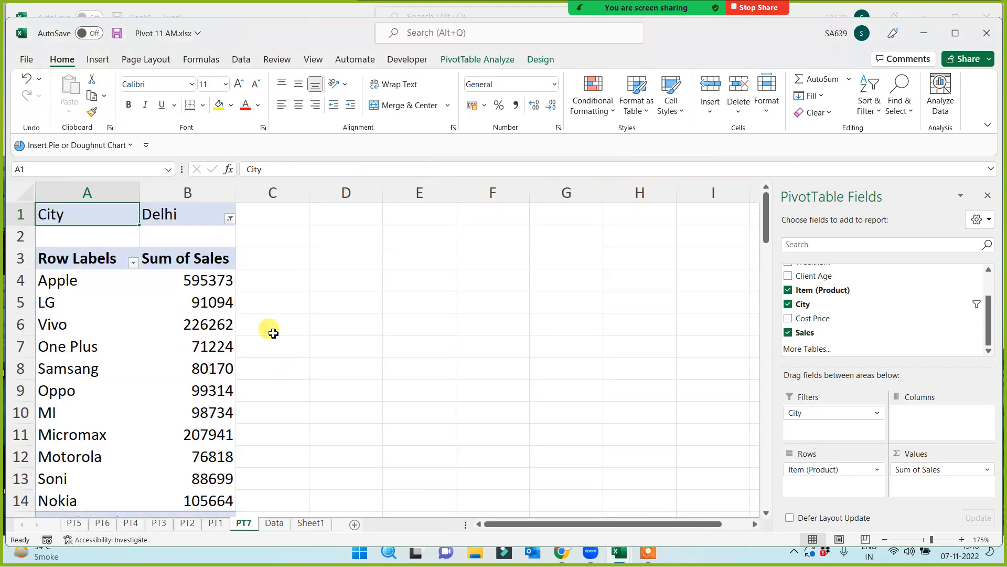
- Switch the City filter to Jaipur and look through the product sales
click(230, 218)
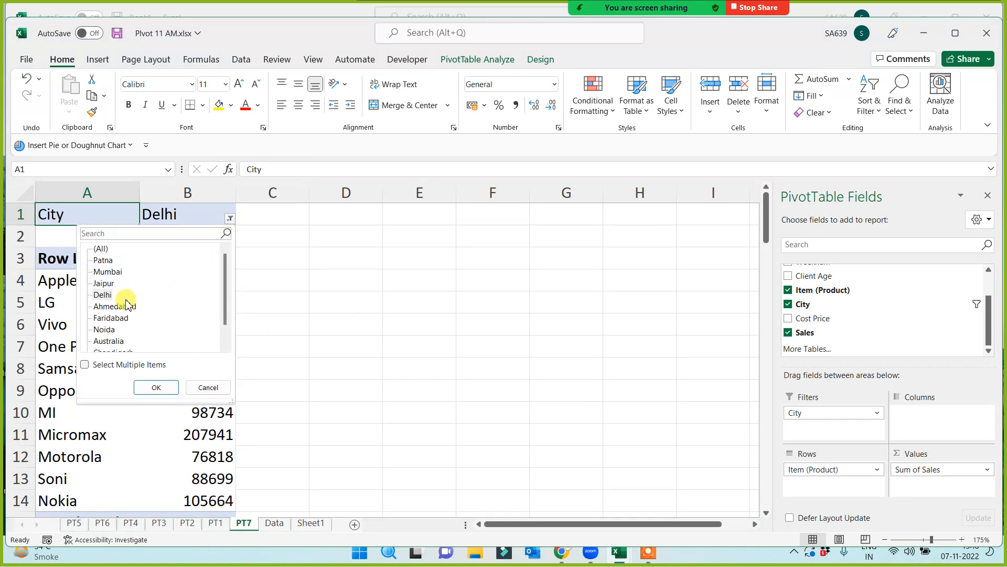
click(104, 283)
click(156, 387)
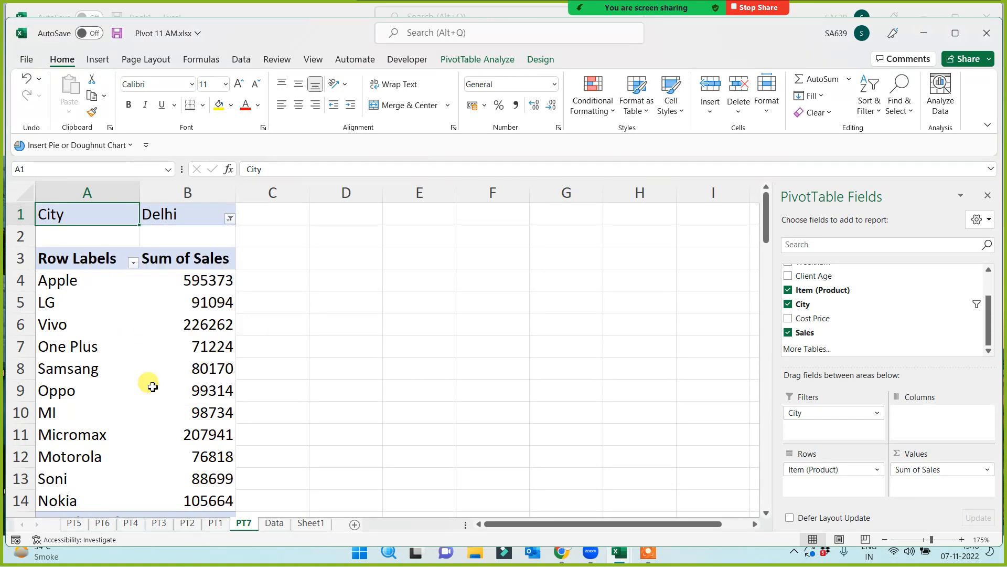
scroll(282, 366, down, 2)
scroll(286, 379, up, 2)
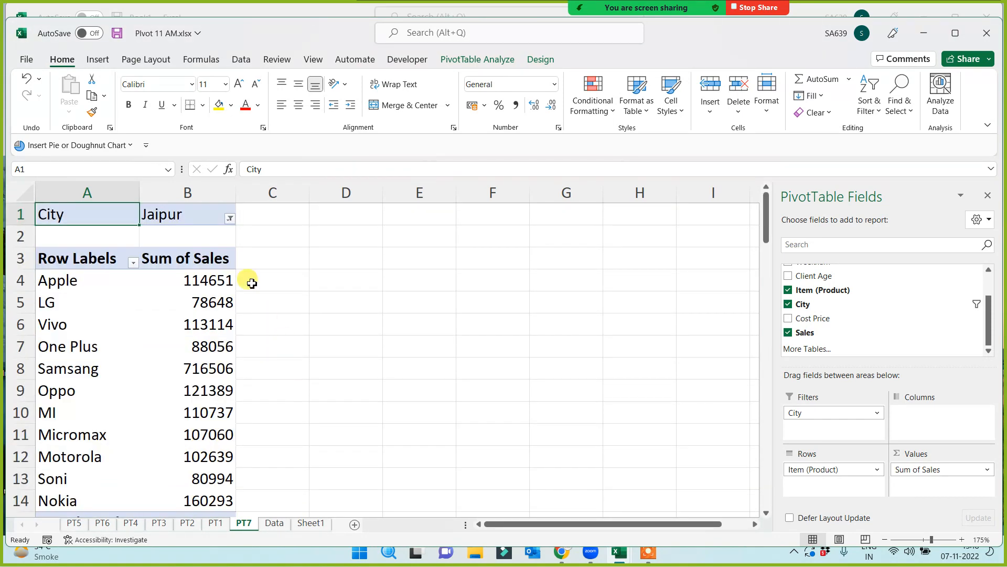
- Set the City filter to Ahmedabad and then to Noida, reviewing the product sales
click(230, 219)
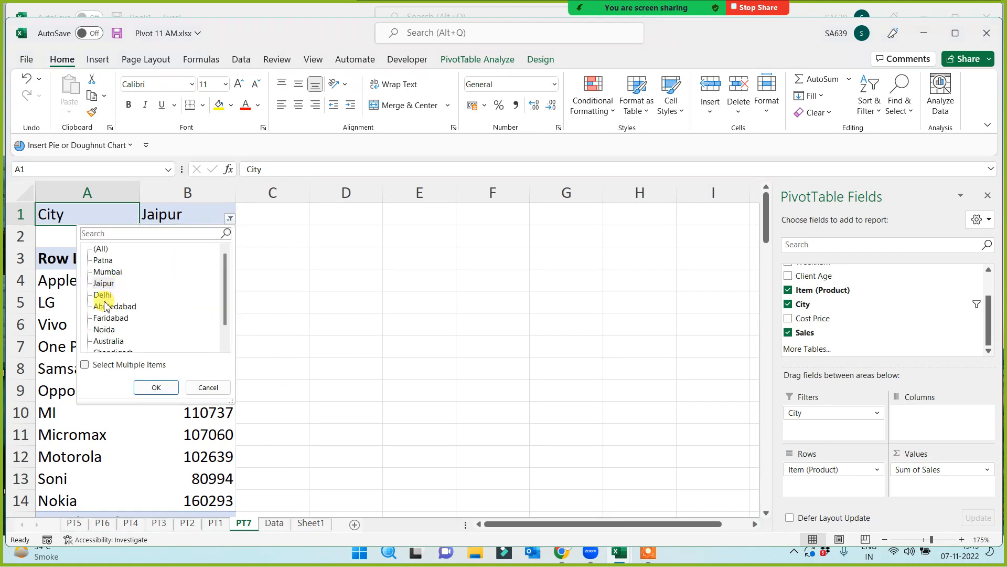
click(153, 388)
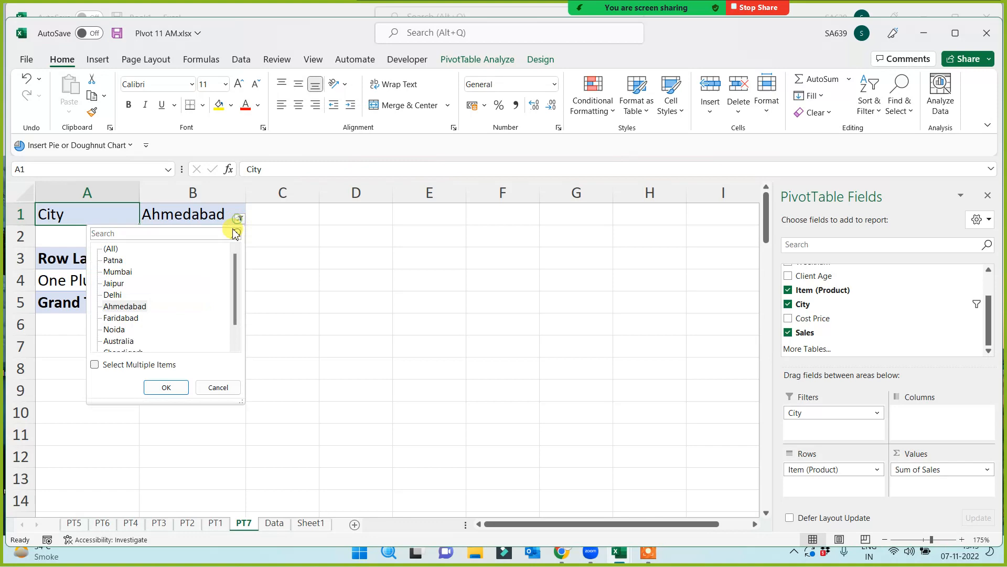
click(133, 330)
click(181, 388)
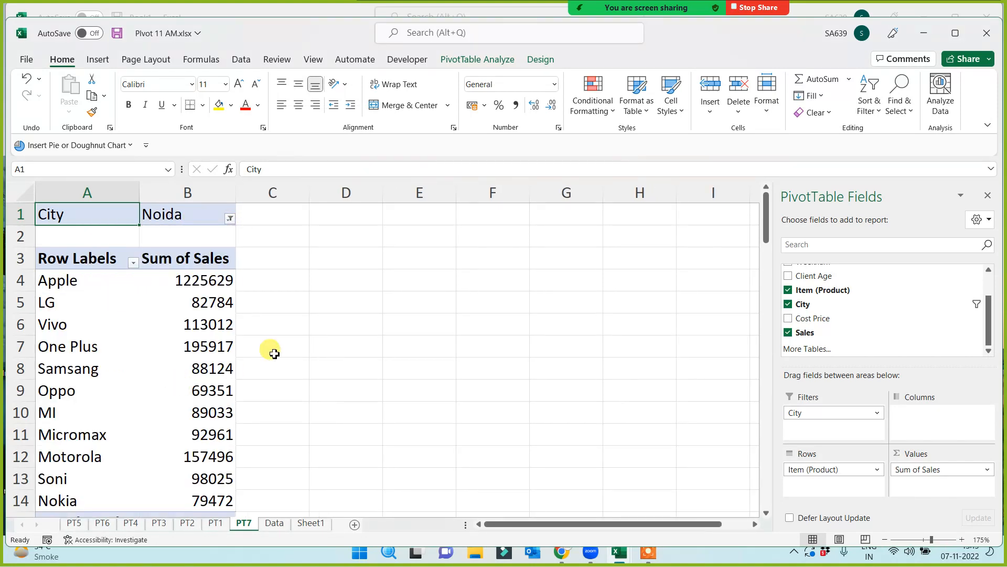
scroll(273, 357, down, 1)
scroll(301, 352, up, 1)
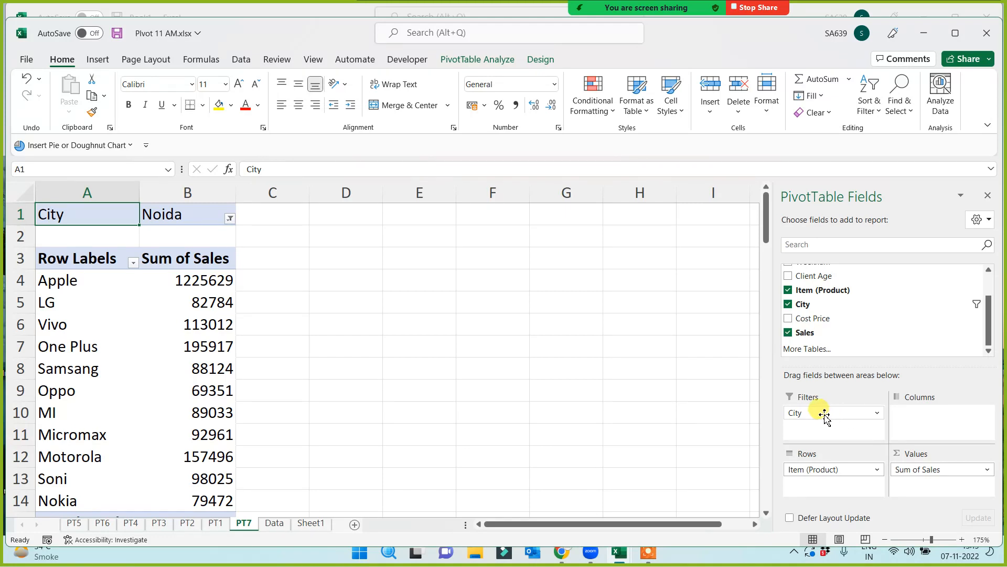
- Remove the City field from the report filter of the PT7 pivot report
drag(824, 416, 662, 372)
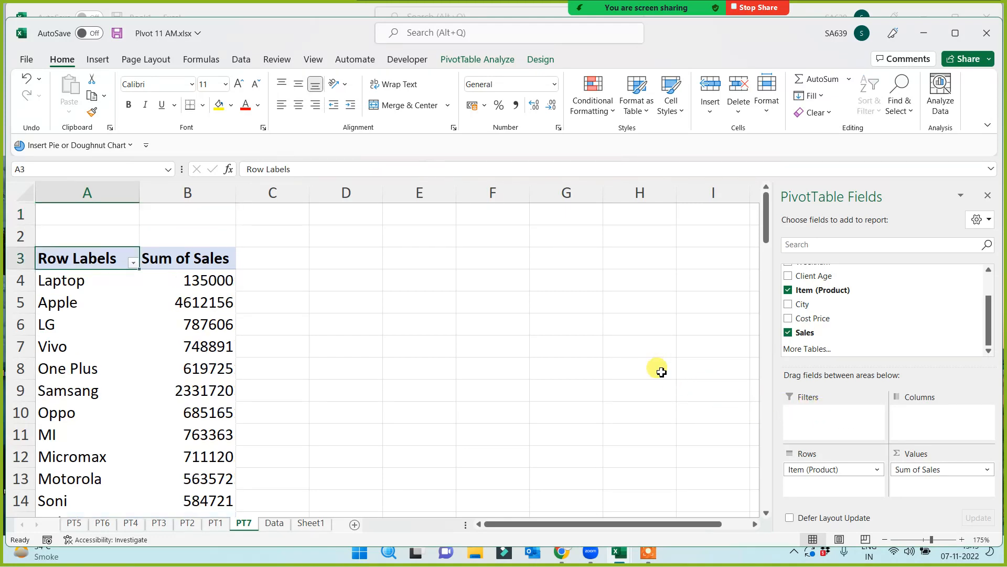
scroll(863, 315, up, 1)
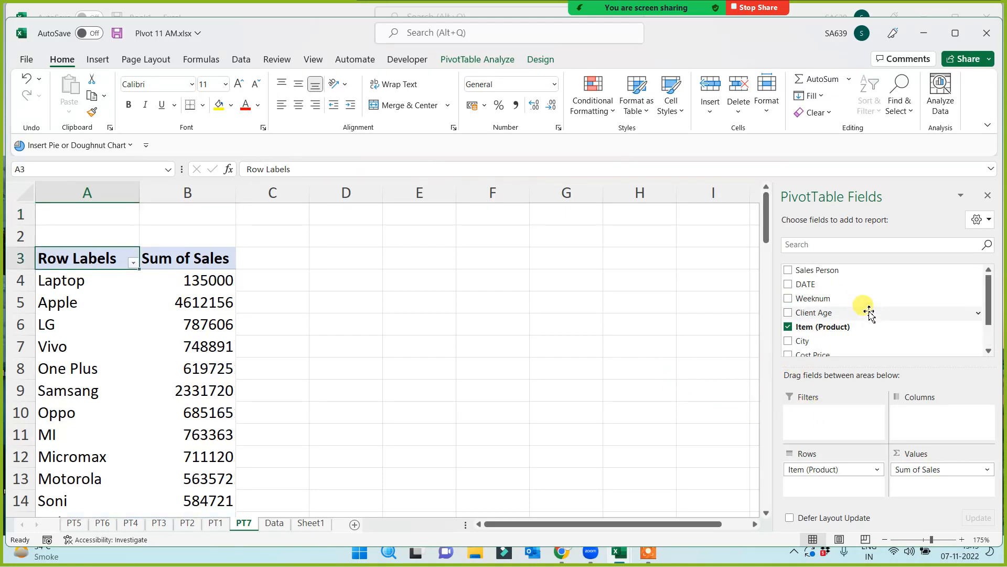
- Add Sales Person to the PT7 report filter, filter it to the seventh listed sales person, and review the product sales
drag(810, 269, 805, 415)
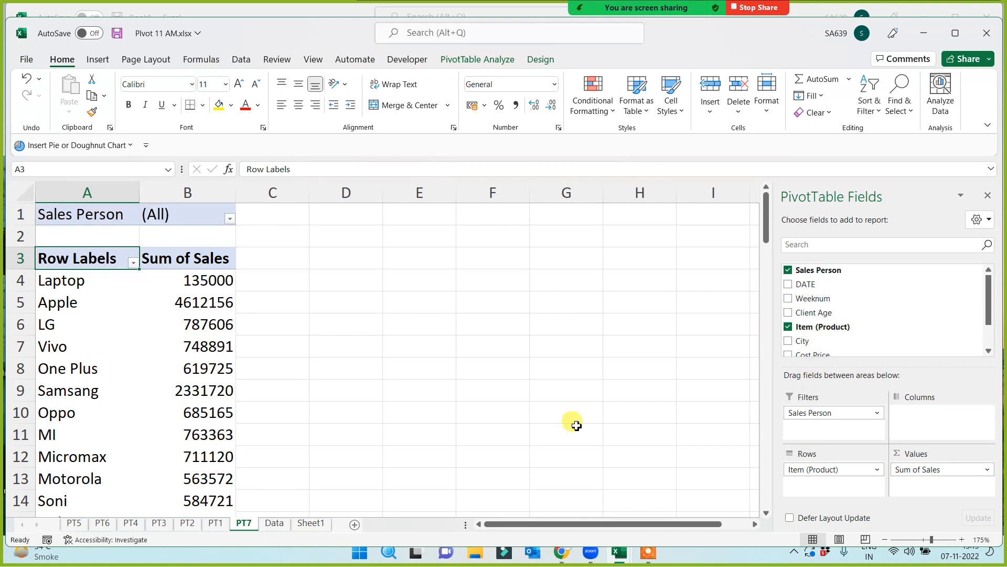
click(230, 218)
click(131, 318)
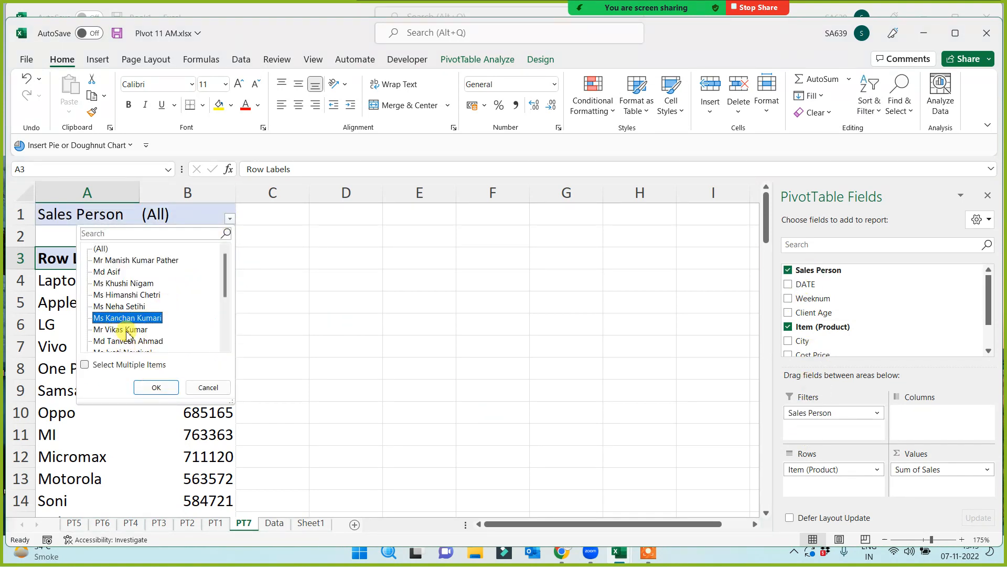
click(129, 329)
click(154, 387)
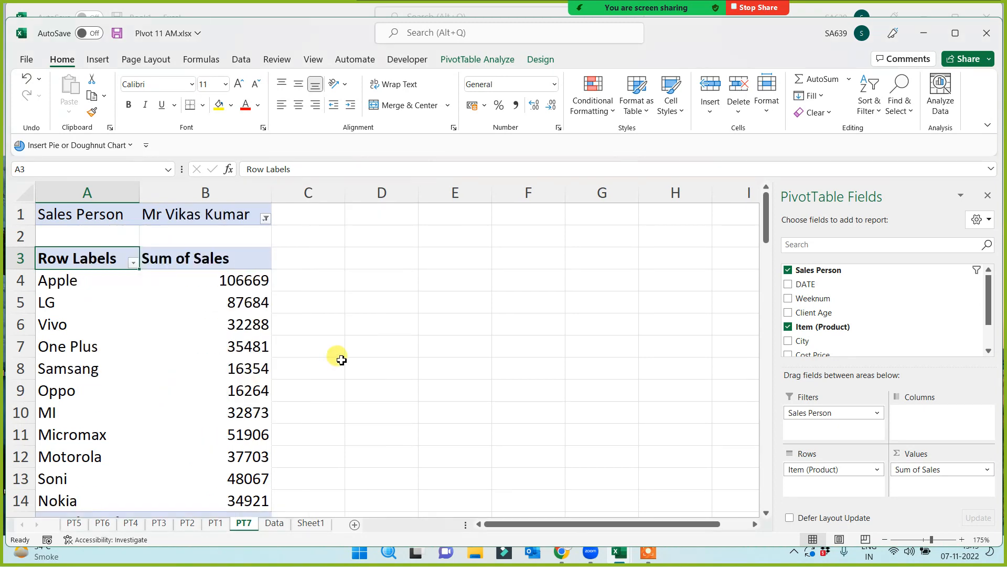
scroll(343, 390, down, 3)
scroll(343, 390, up, 3)
click(440, 282)
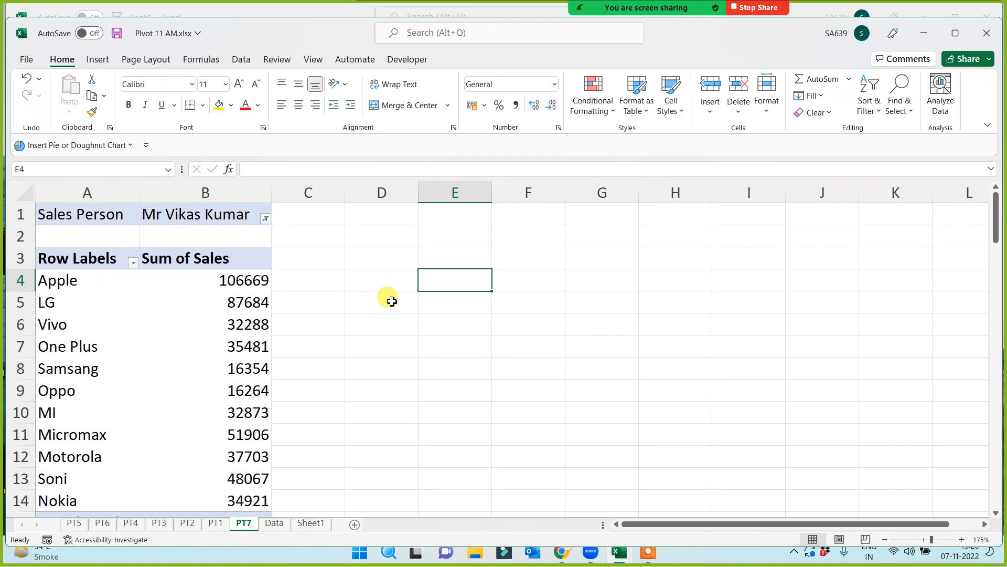
- Check the meeting's participants list, minimise it, and return to the PT7 sheet
mouse_move(630, 11)
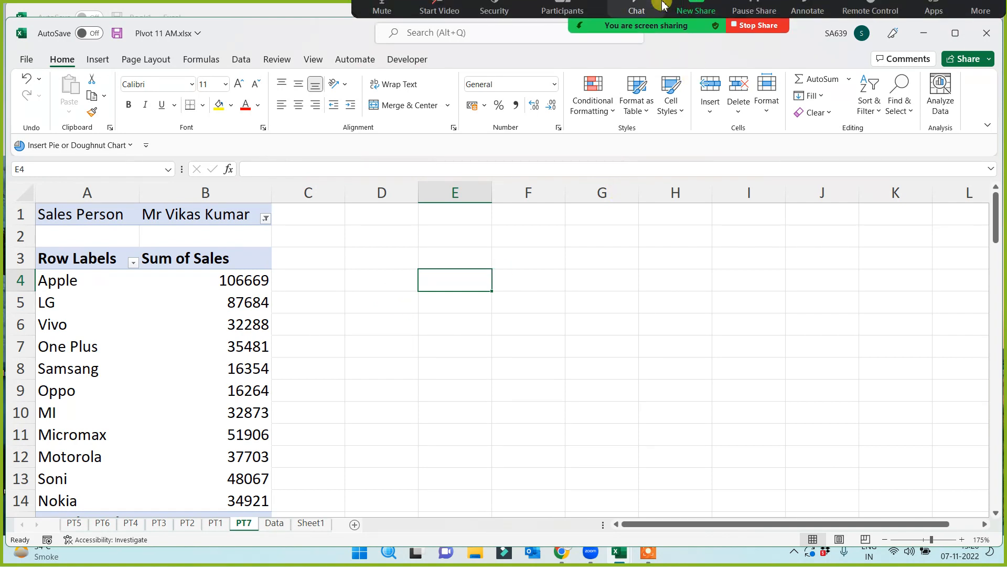
click(558, 19)
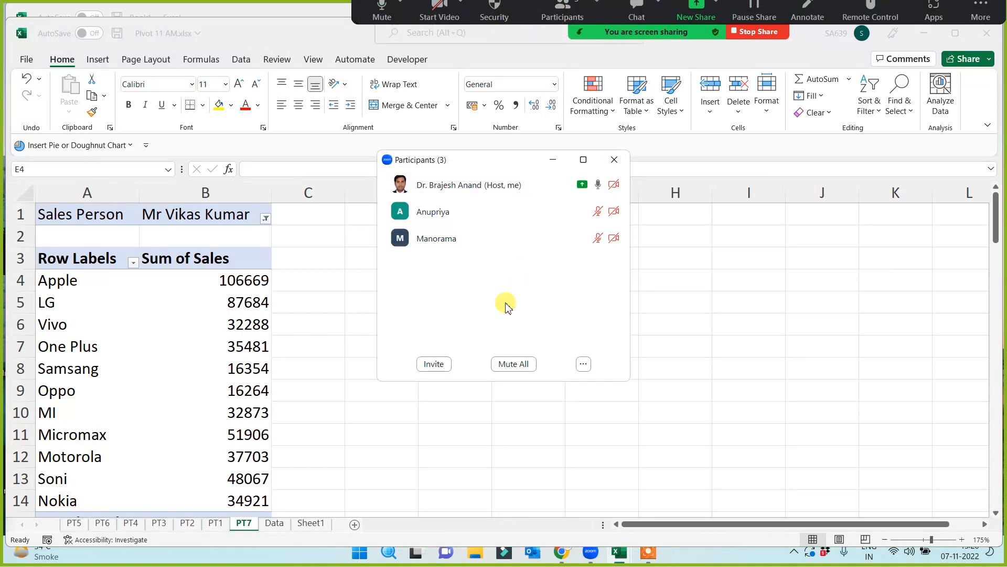
click(553, 163)
click(449, 285)
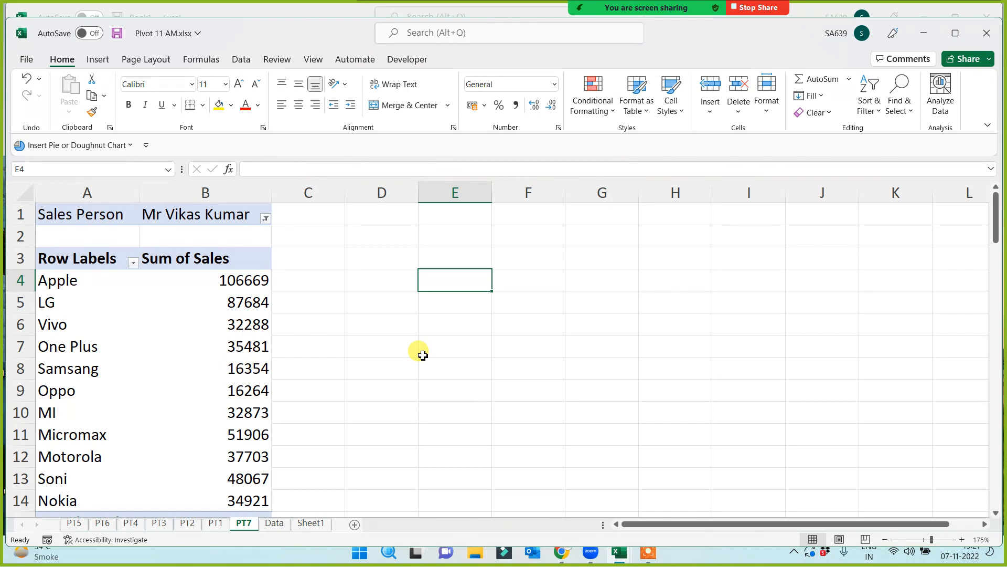
- Switch the Sales Person filter of the PT7 report to the third sales person in the list
click(265, 218)
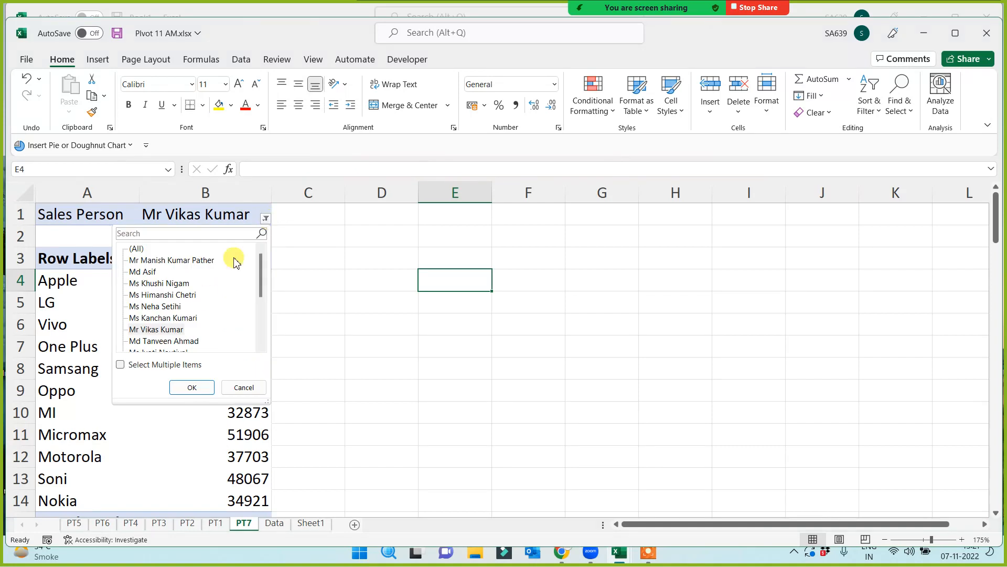
click(166, 284)
click(187, 388)
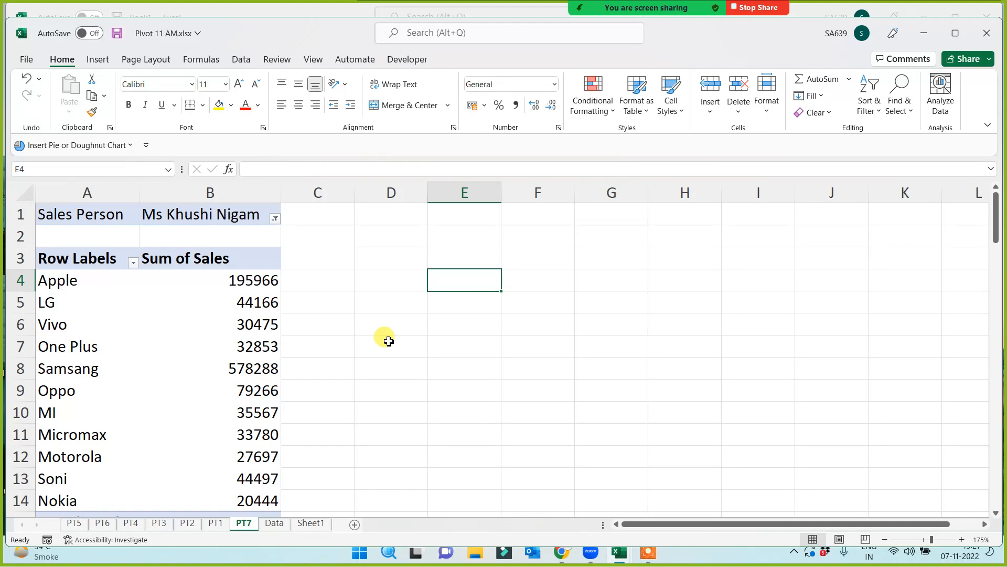
- Insert a PivotTable from the whole Data table (Table1) on a new worksheet
click(274, 523)
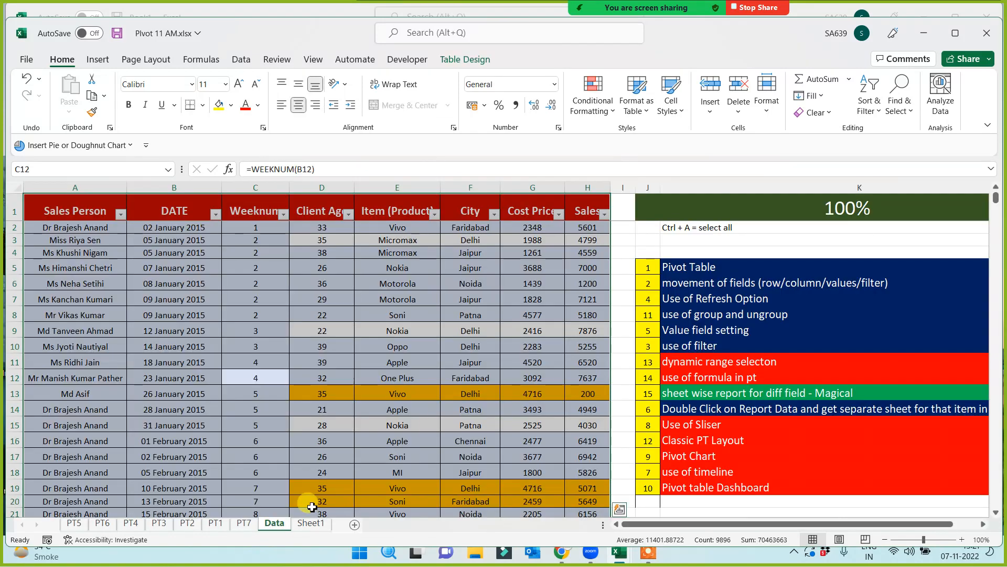
click(371, 377)
key(ctrl+a)
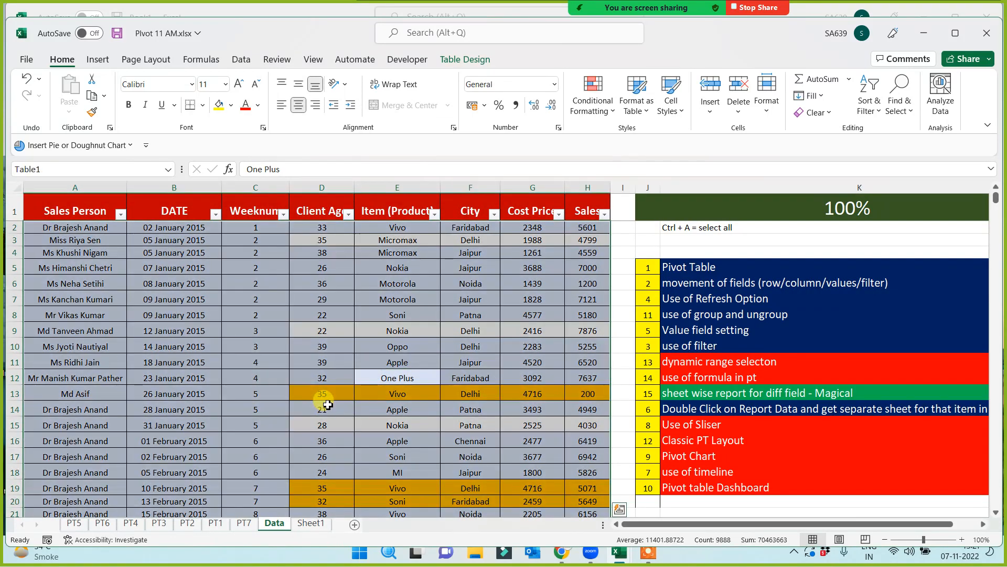
key(ctrl+a)
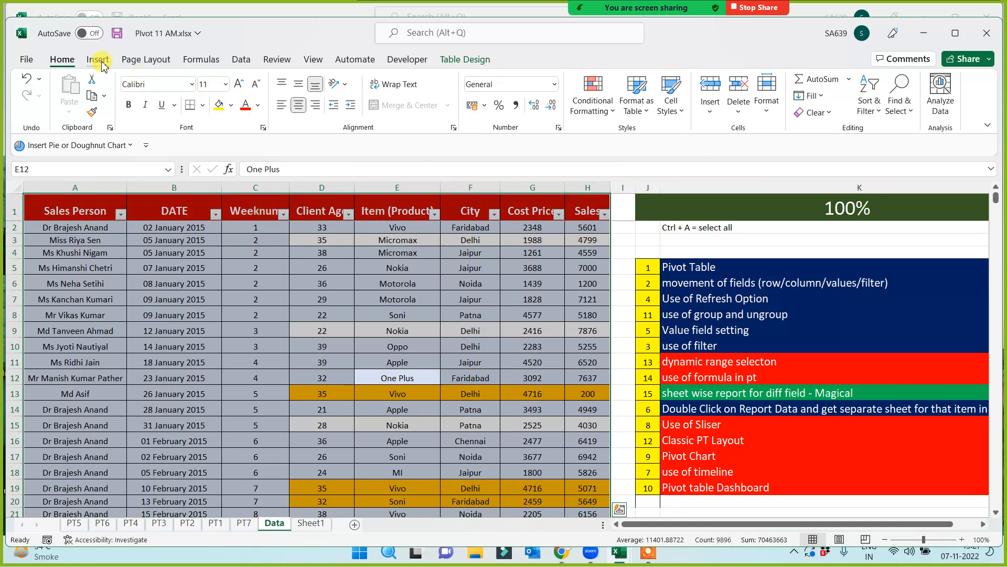
click(101, 59)
click(37, 88)
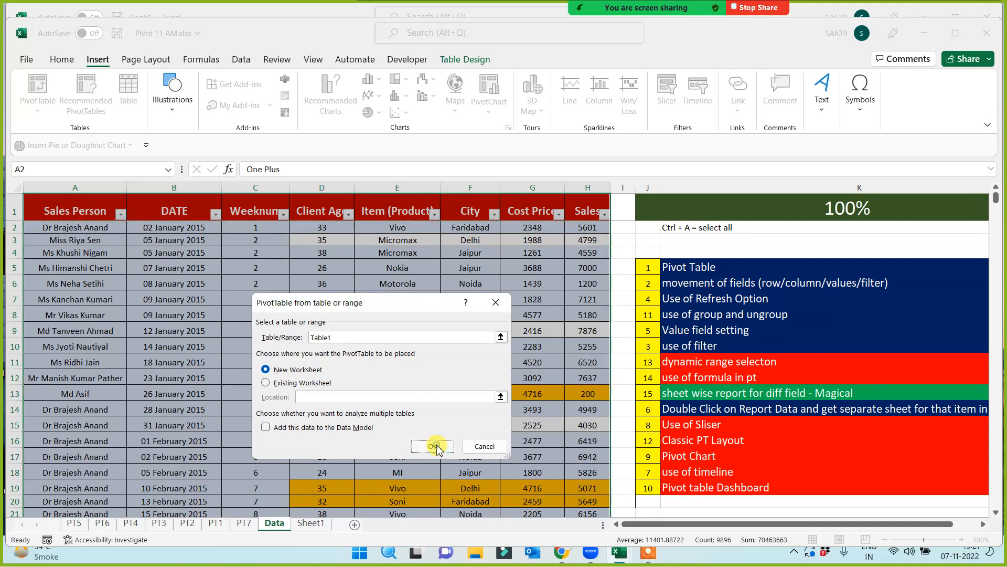
click(435, 446)
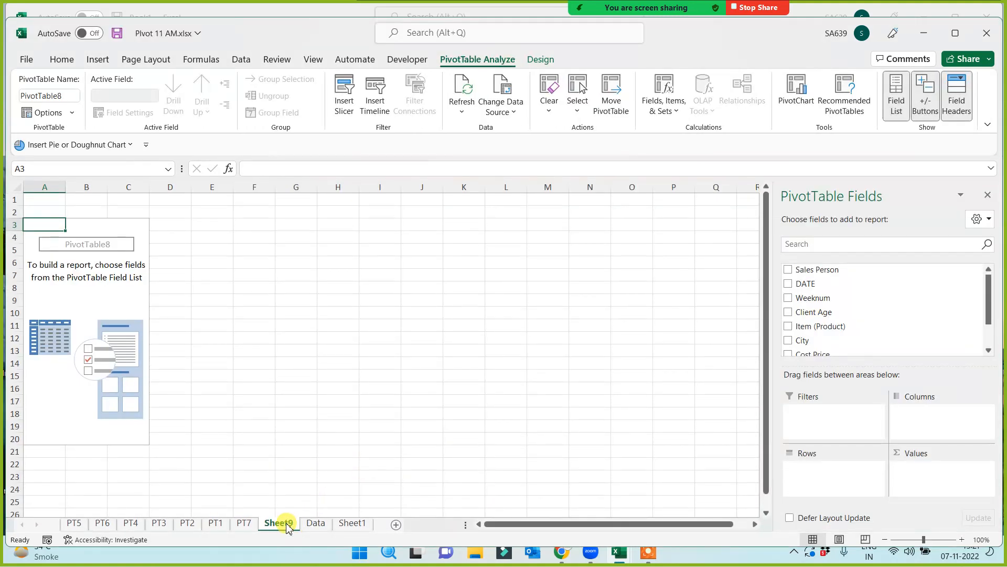
- Rename the new pivot sheet as PT8
click(287, 524)
text(PT)
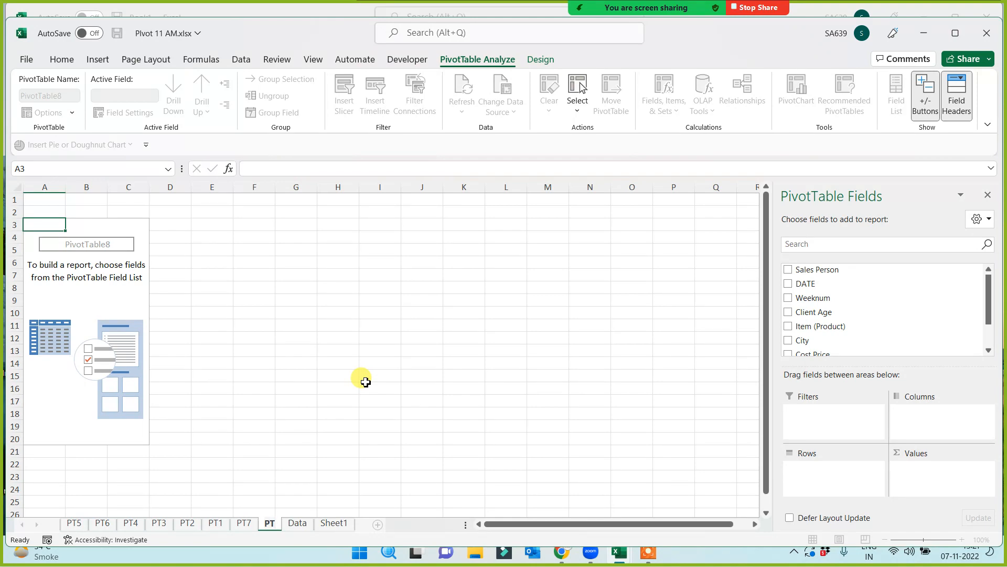
text(8)
click(174, 312)
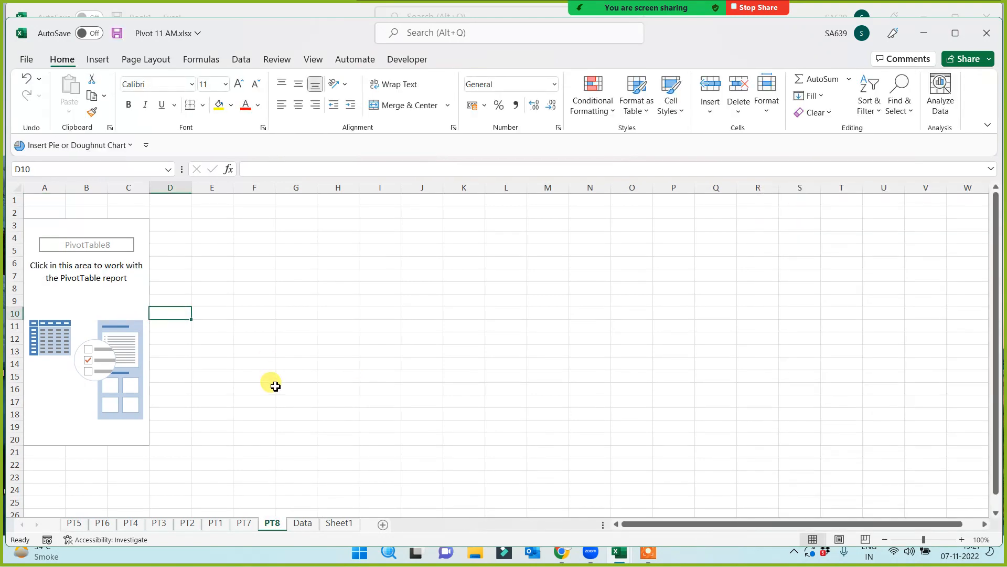
- Build the PT8 report with Sales Person in rows, City as report filter and Sales in values
click(119, 303)
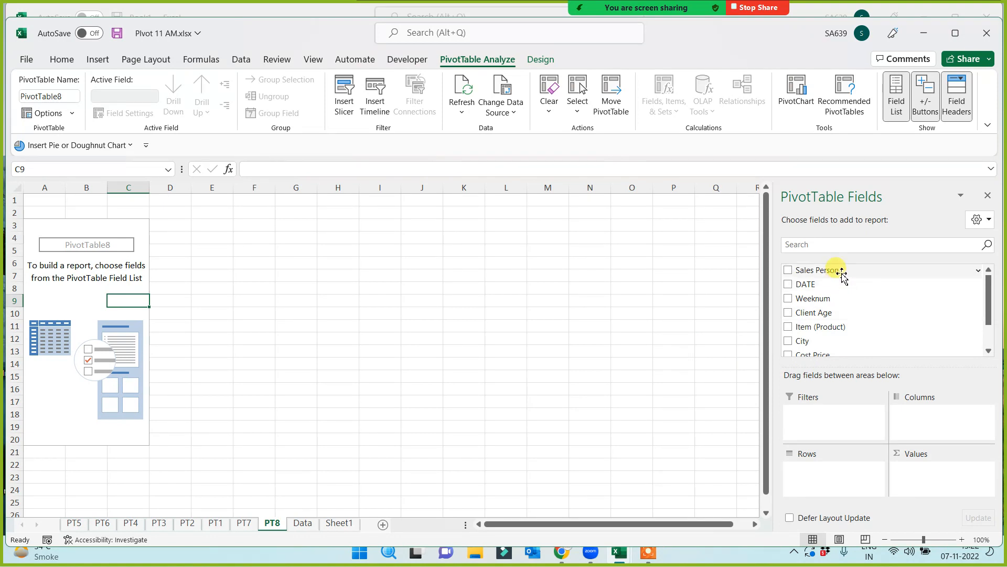
drag(843, 277, 811, 478)
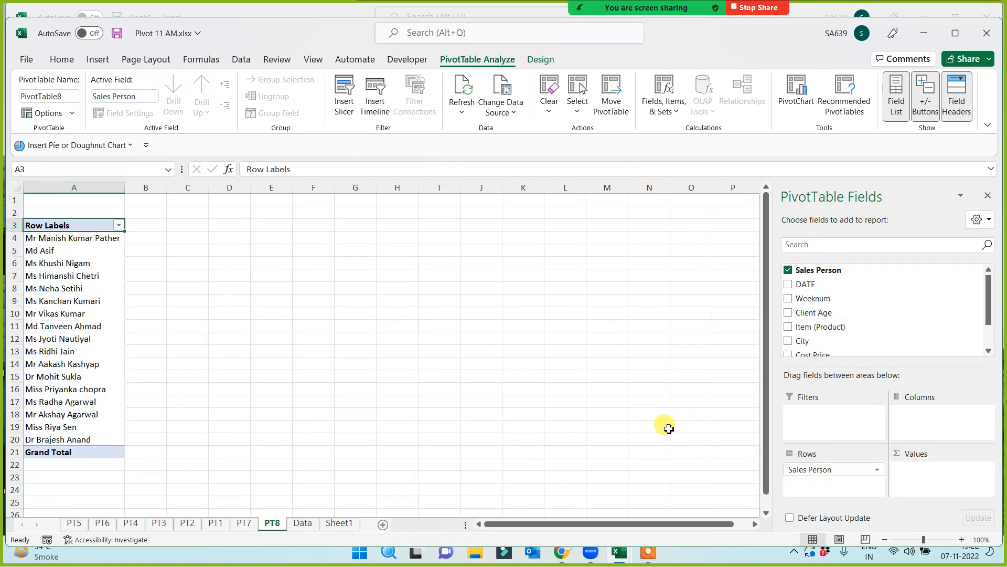
drag(806, 342, 808, 417)
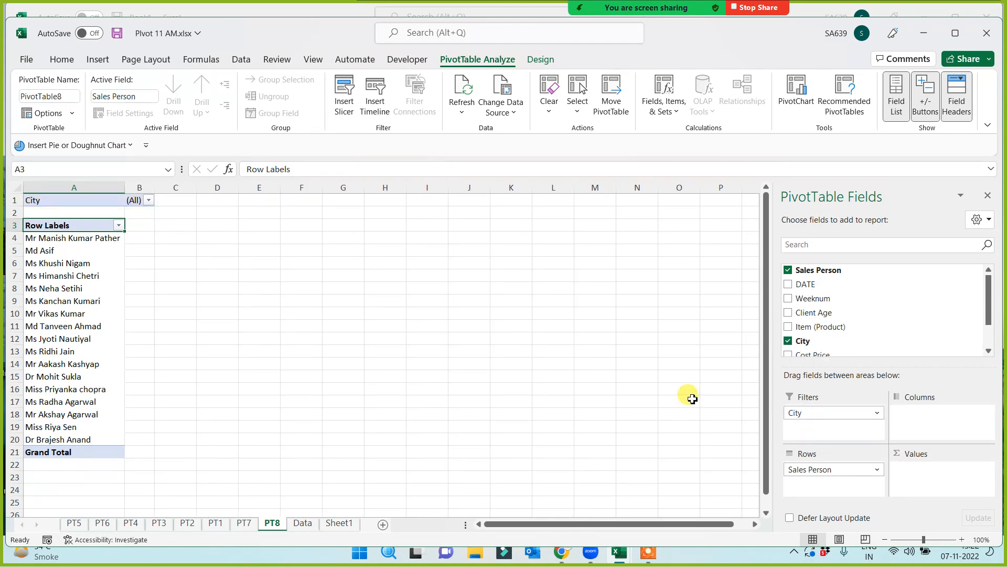
drag(986, 310, 986, 342)
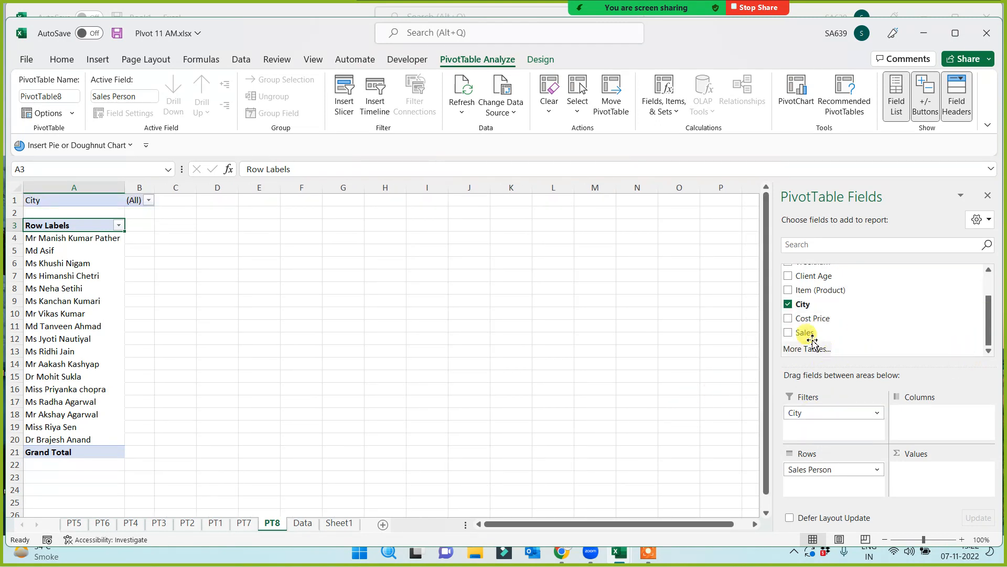
drag(813, 342, 925, 470)
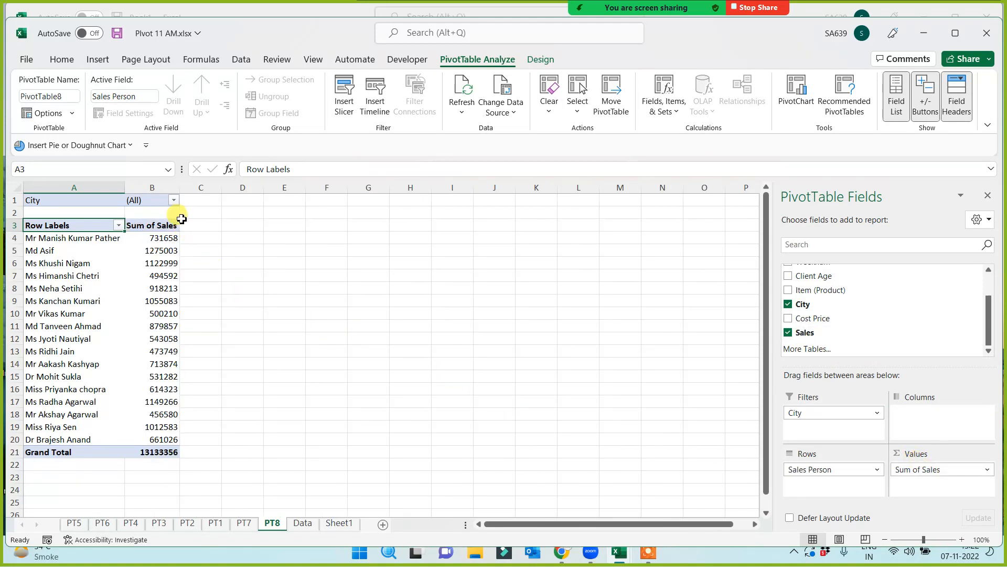
- Filter the PT8 report to Delhi and look through the sales of each sales person
click(174, 203)
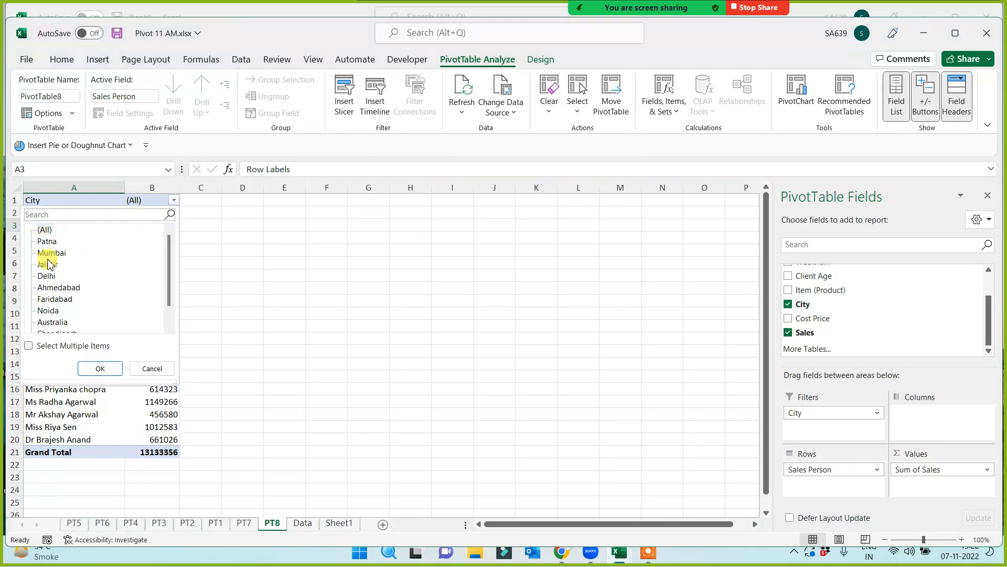
click(47, 276)
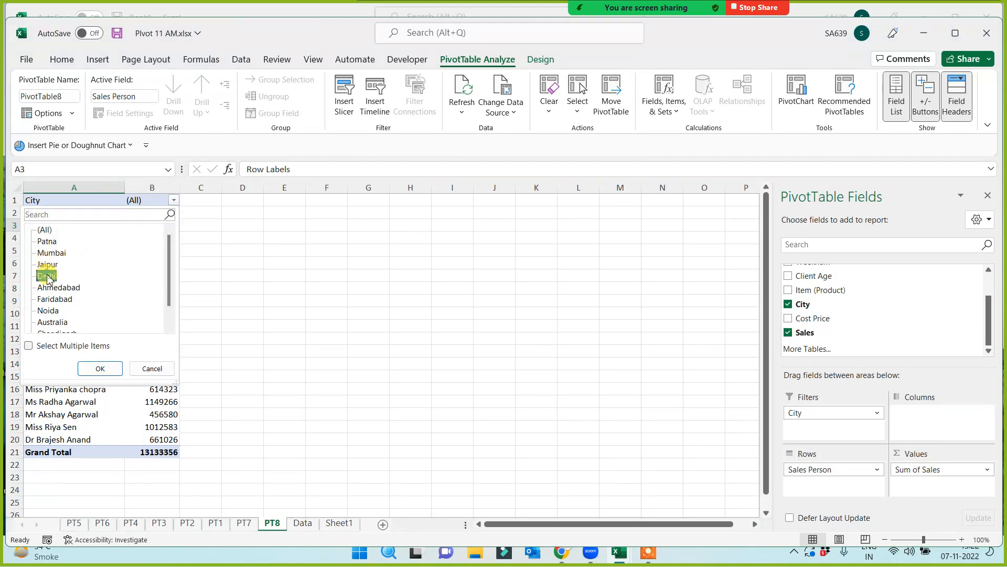
click(100, 369)
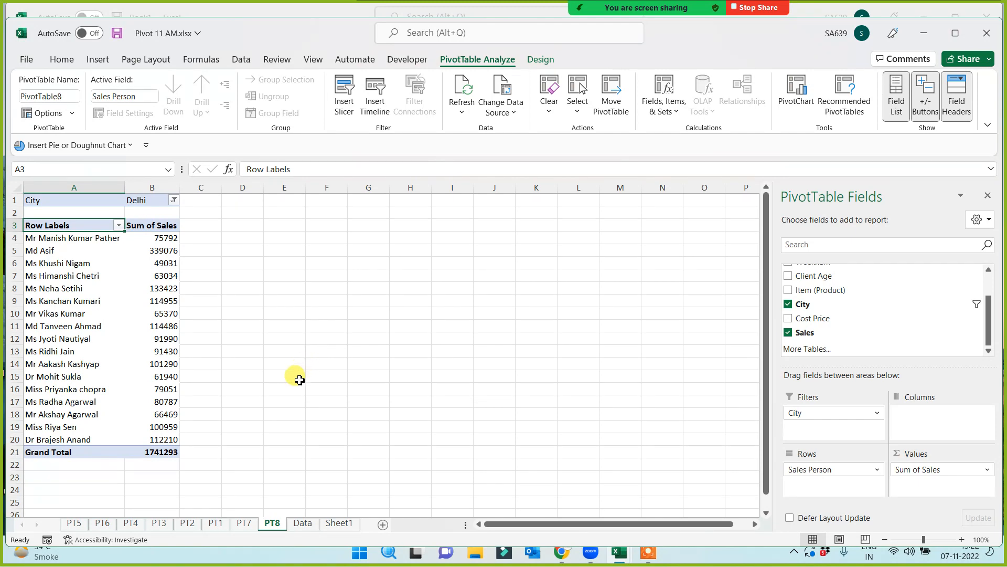
scroll(278, 389, up, 3)
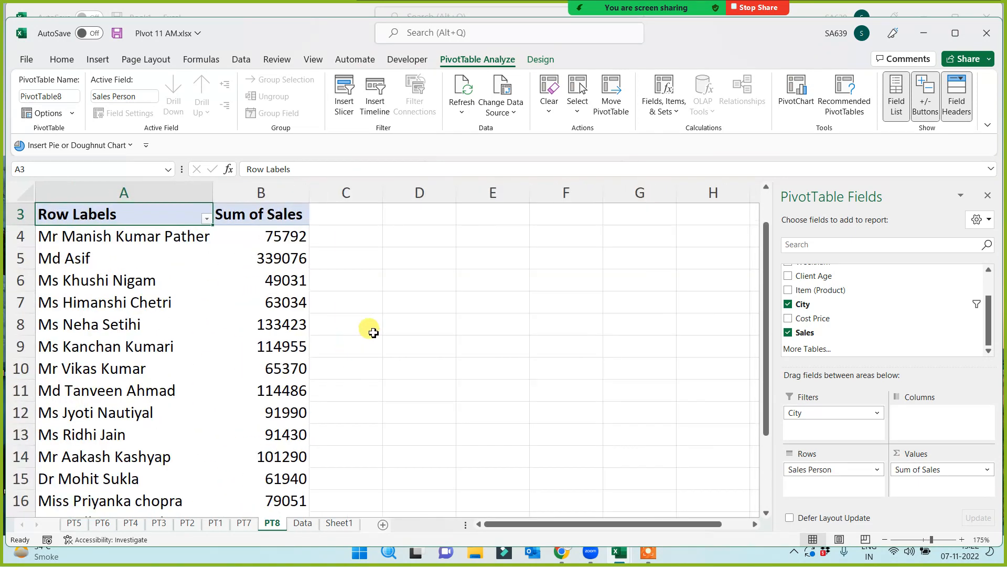
scroll(369, 331, up, 2)
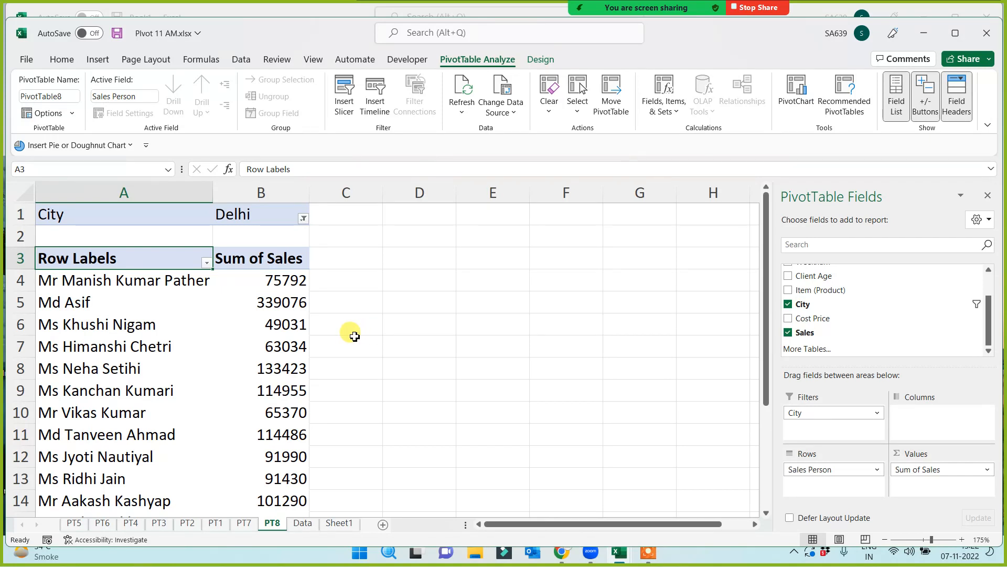
- On the Data sheet, copy the red format of "Use of Sliser" to the topic cells K6 through K15
click(308, 525)
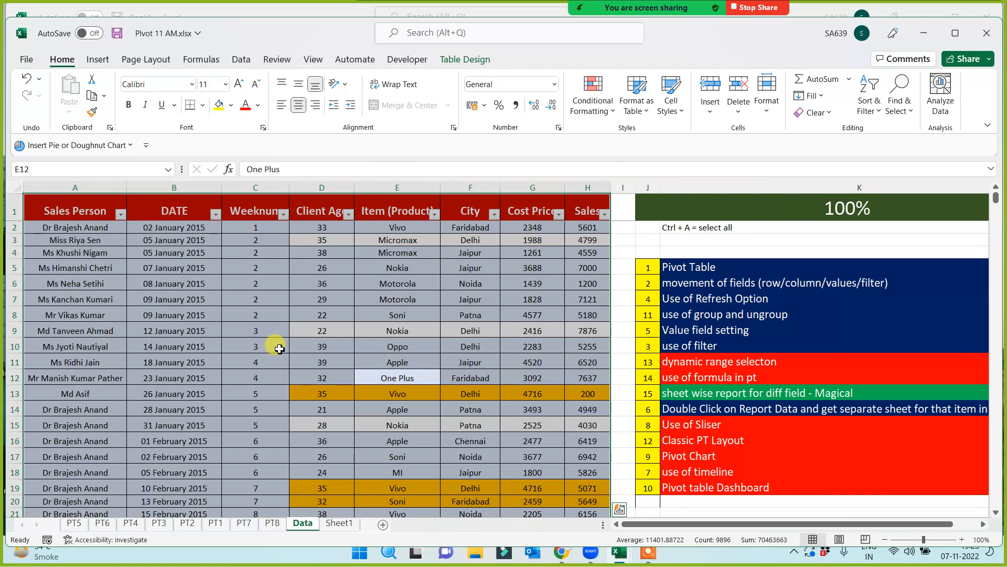
click(776, 426)
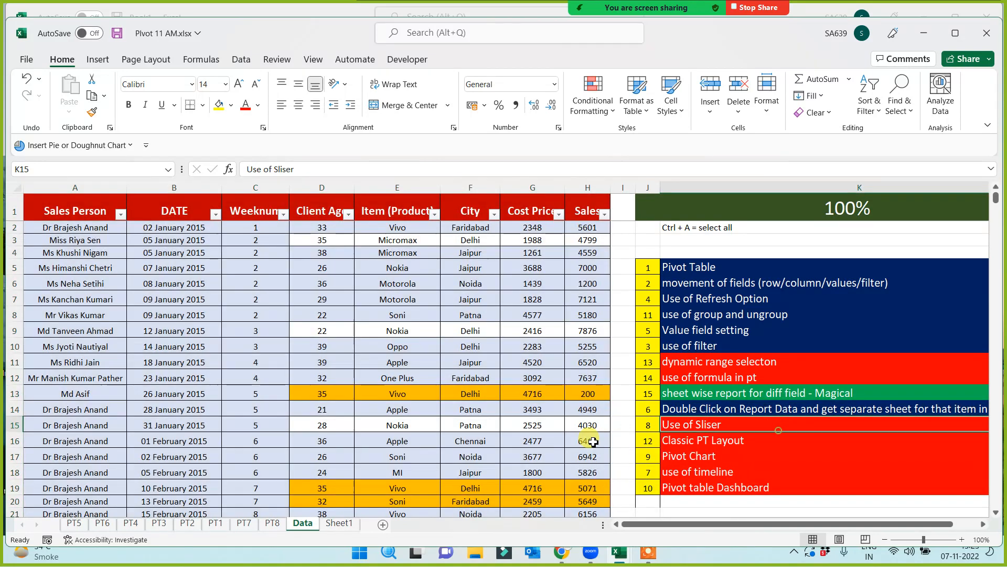
click(92, 111)
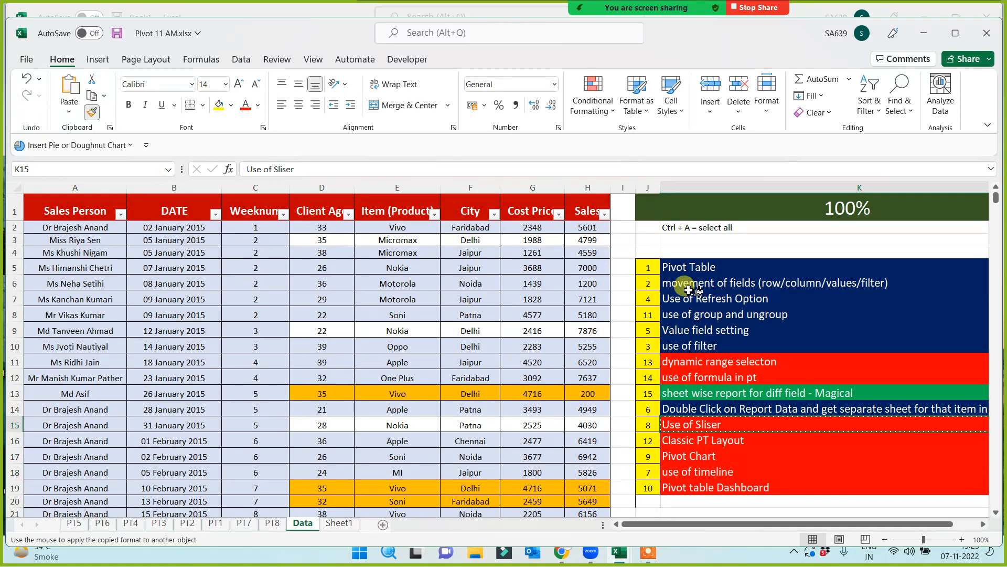
mouse_move(693, 284)
mouse_down()
mouse_move(700, 414)
mouse_move(719, 425)
mouse_up()
click(752, 375)
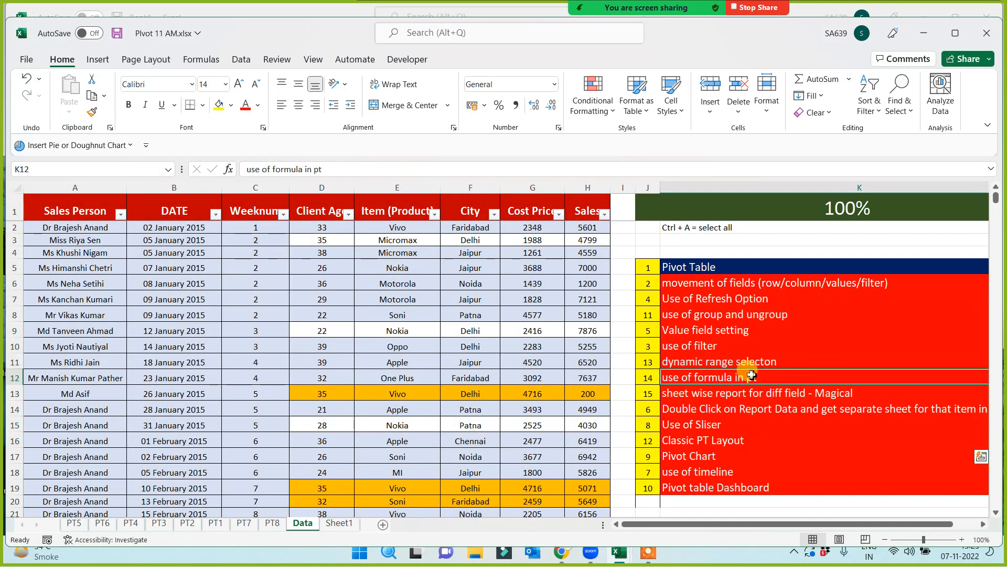
- Copy the dark blue format of the "Pivot Table" topic to "movement of fields (row/column/values/filter)"
click(716, 266)
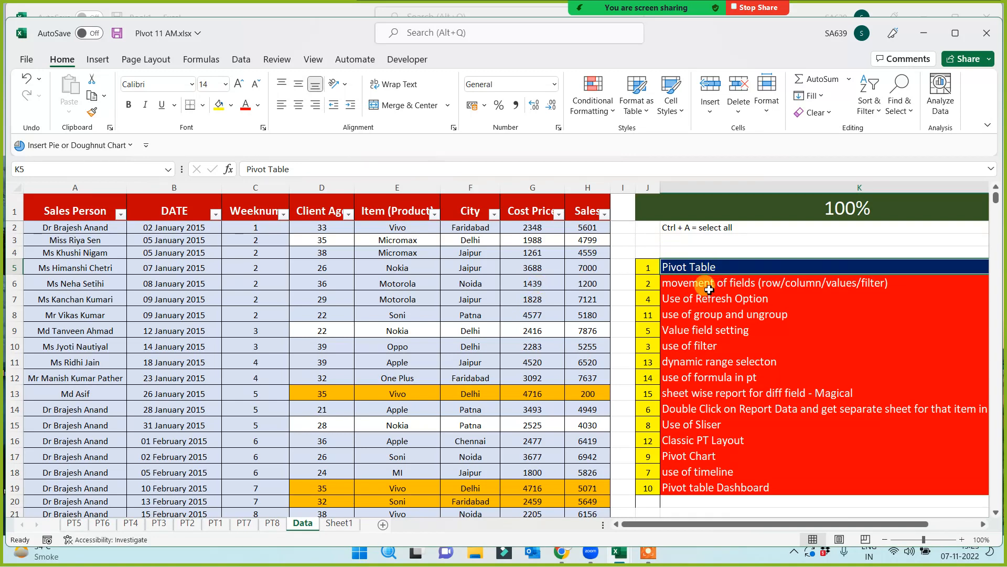
click(706, 283)
click(702, 266)
click(92, 112)
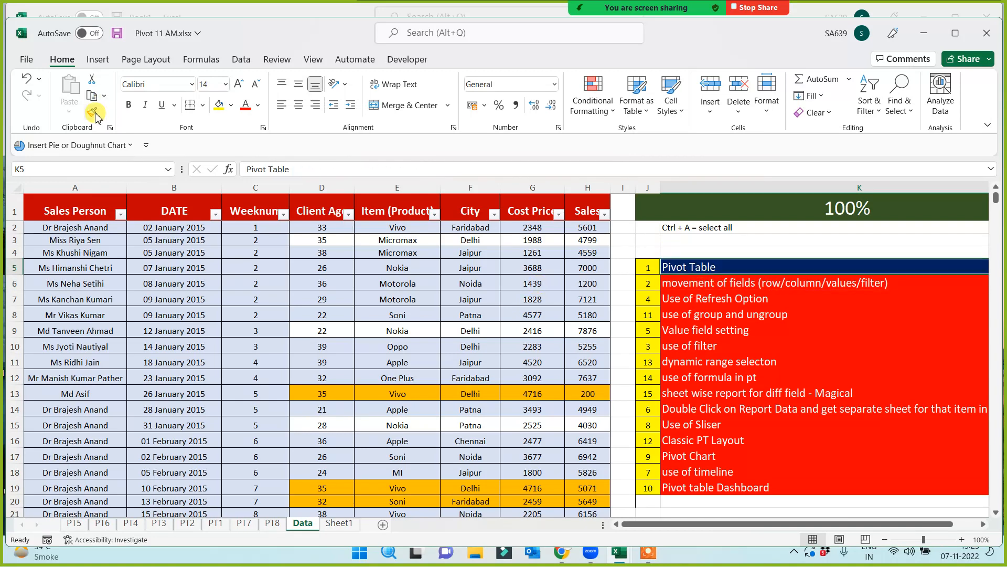
click(703, 283)
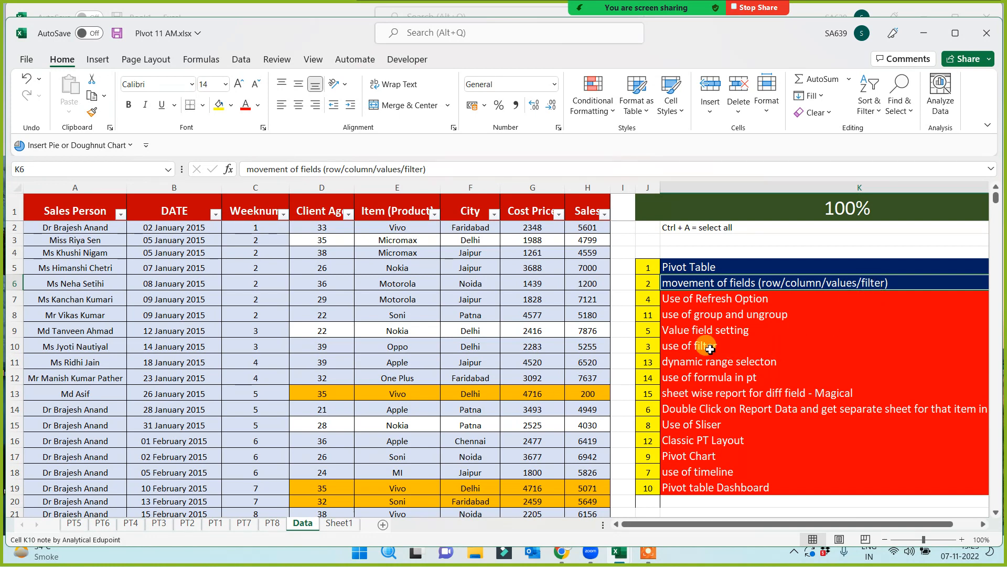
- Copy the dark blue format of the "movement of fields" topic to "use of filter"
click(706, 345)
click(708, 282)
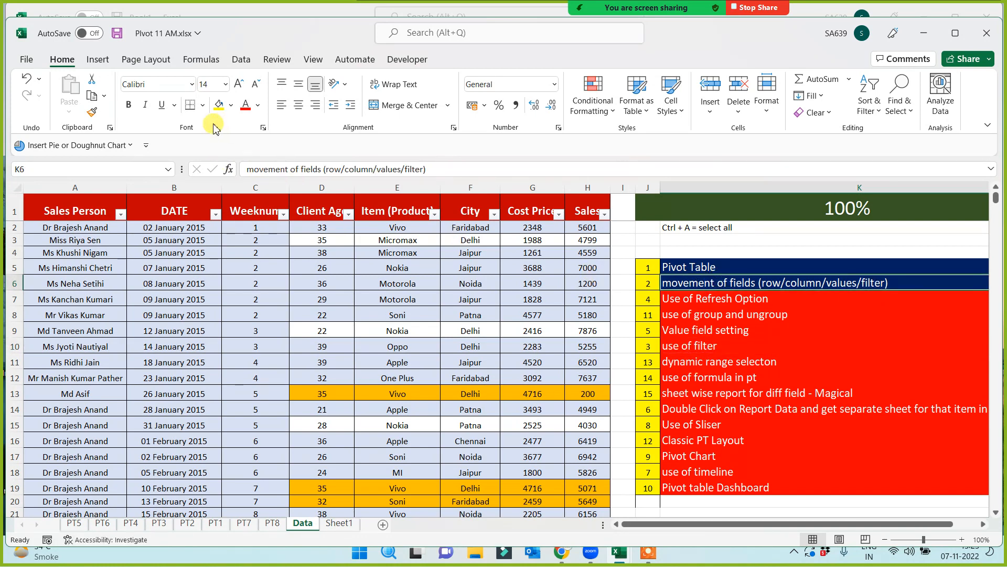
click(91, 112)
click(693, 344)
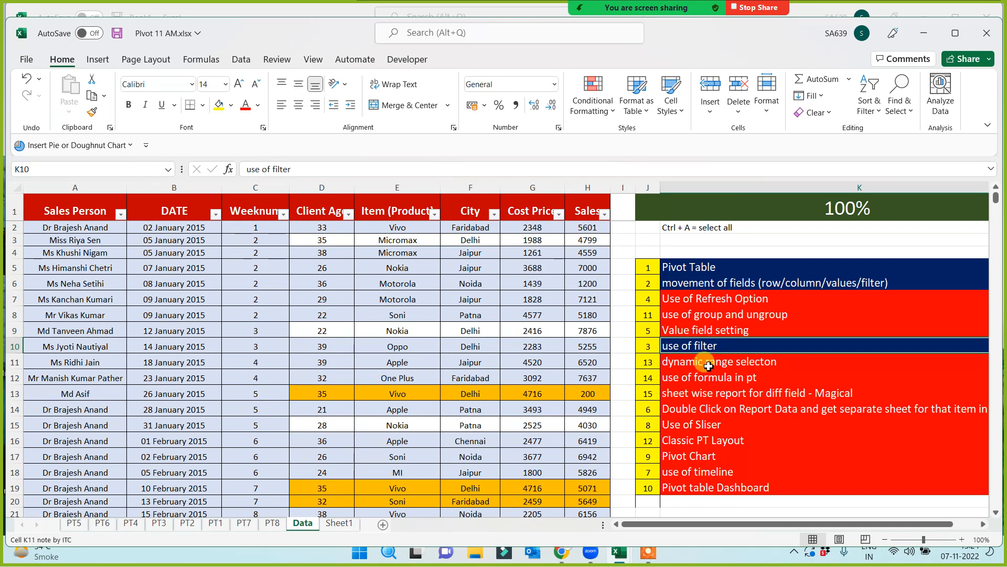
- Copy the dark blue format of the "use of filter" topic to "Value field setting"
click(691, 329)
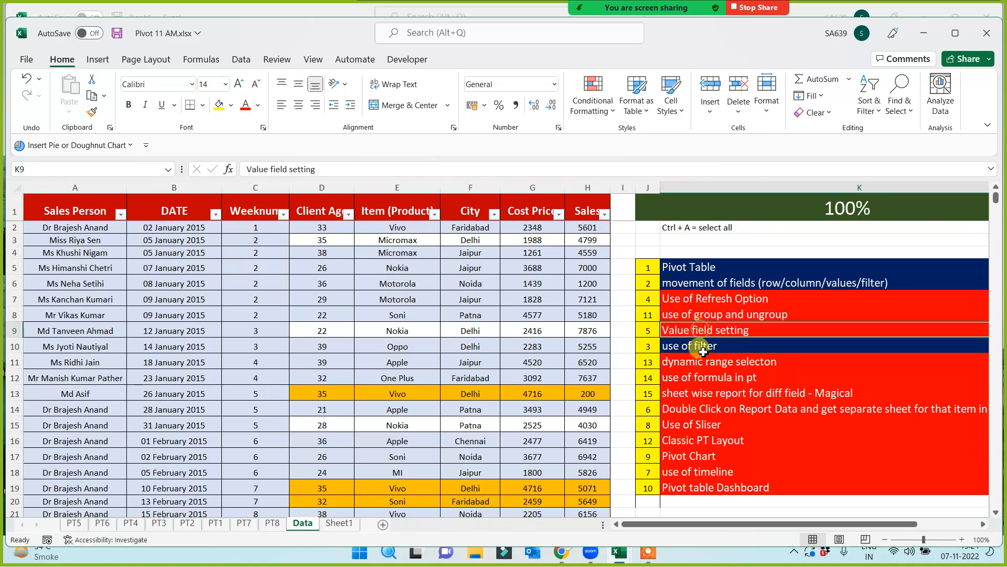
click(703, 351)
click(91, 111)
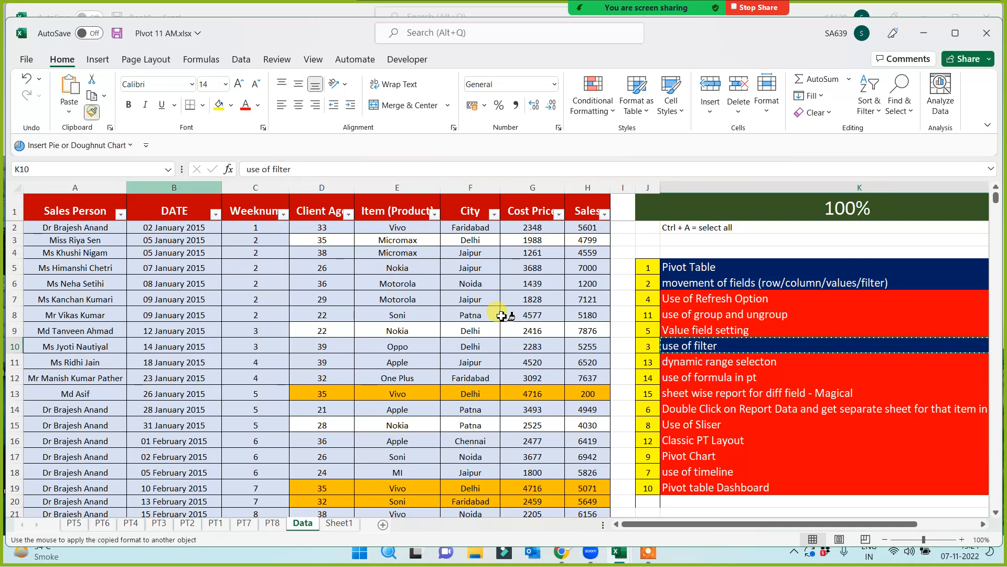
click(706, 329)
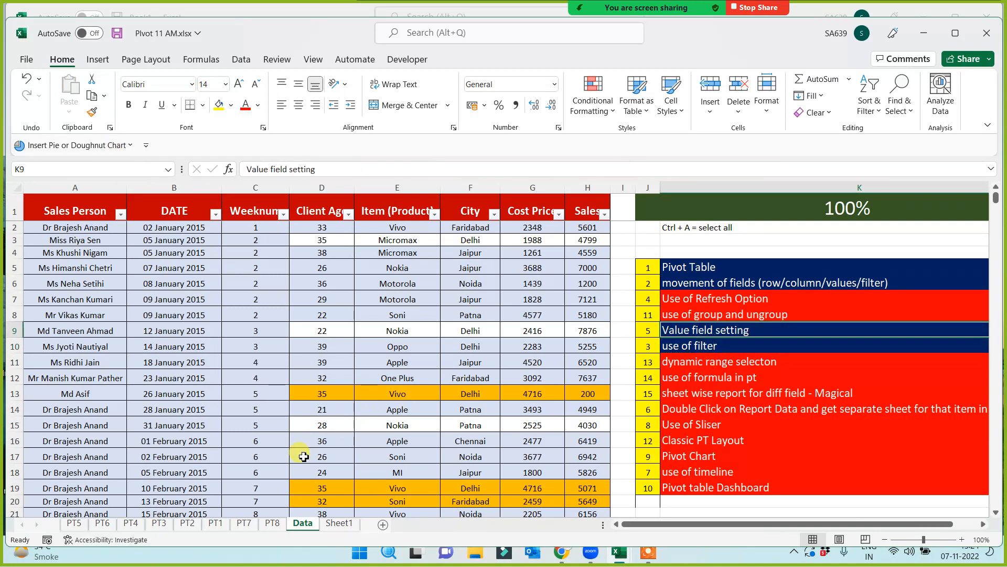
- Insert a PivotTable based on the whole Data sheet table, Table1, on a new worksheet
click(274, 524)
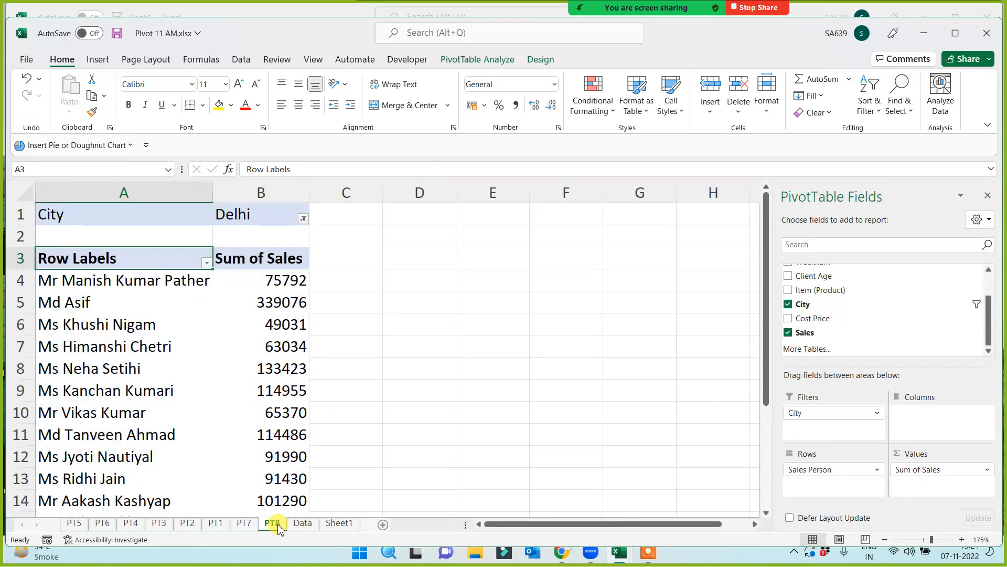
click(303, 523)
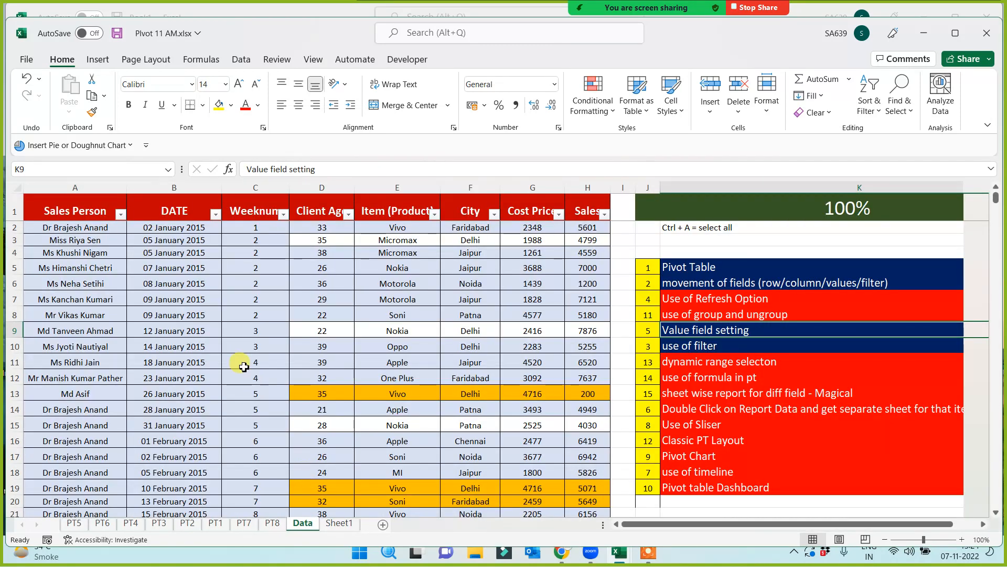
click(244, 366)
key(ctrl+a)
key(ctrl+a)
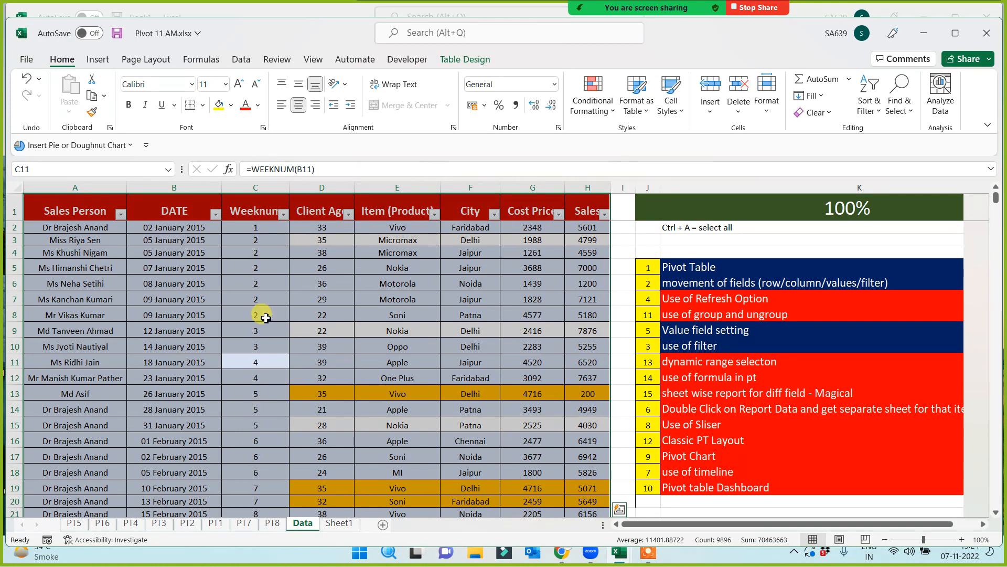
click(98, 59)
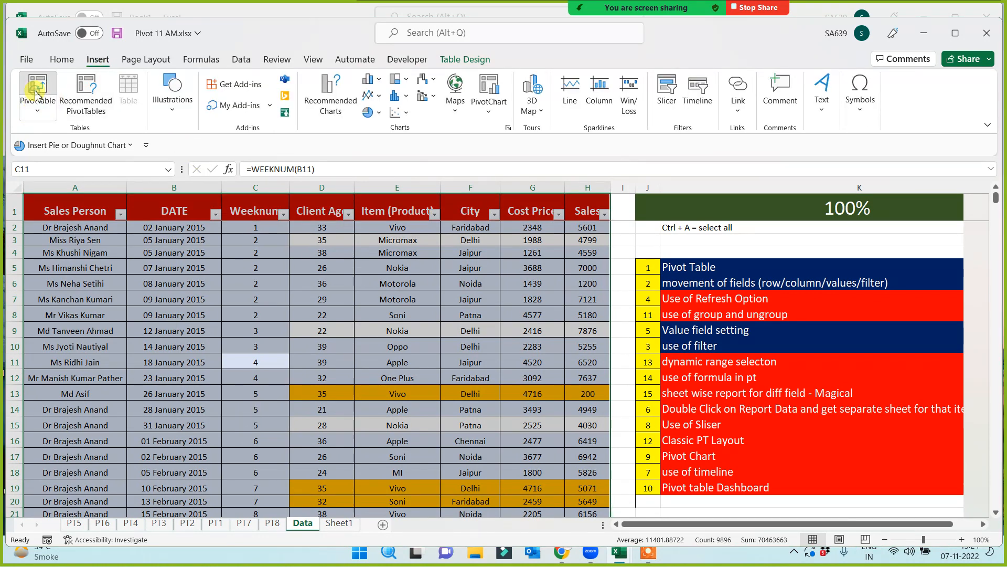
click(37, 94)
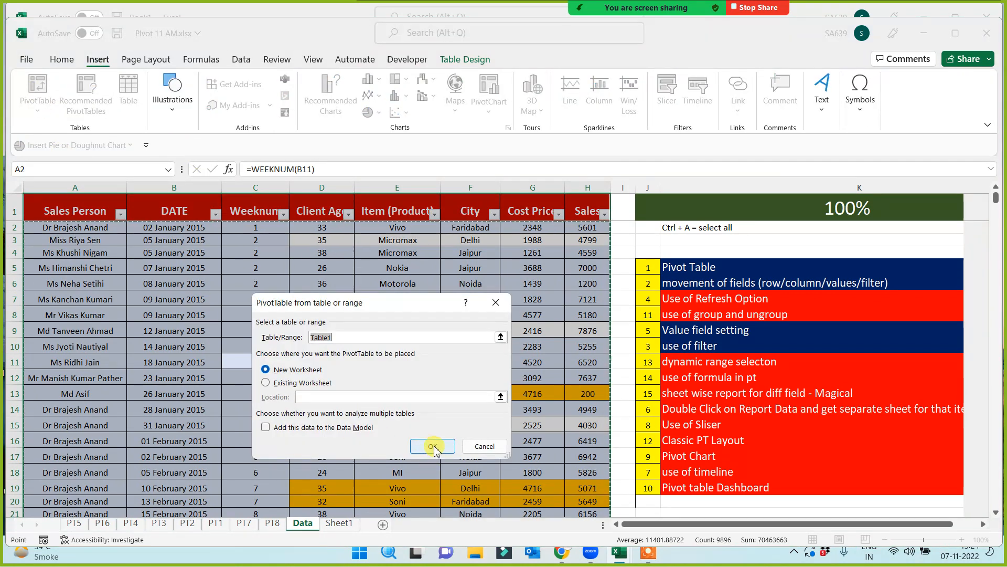
click(433, 446)
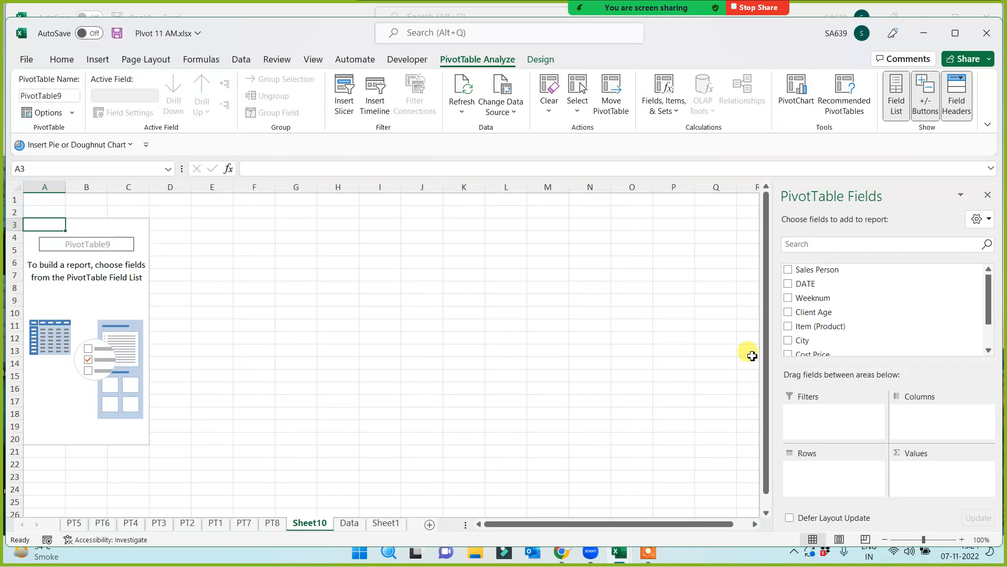
- Lay out the new pivot report with City as rows and the sum of Cost Price as values
drag(801, 339, 812, 478)
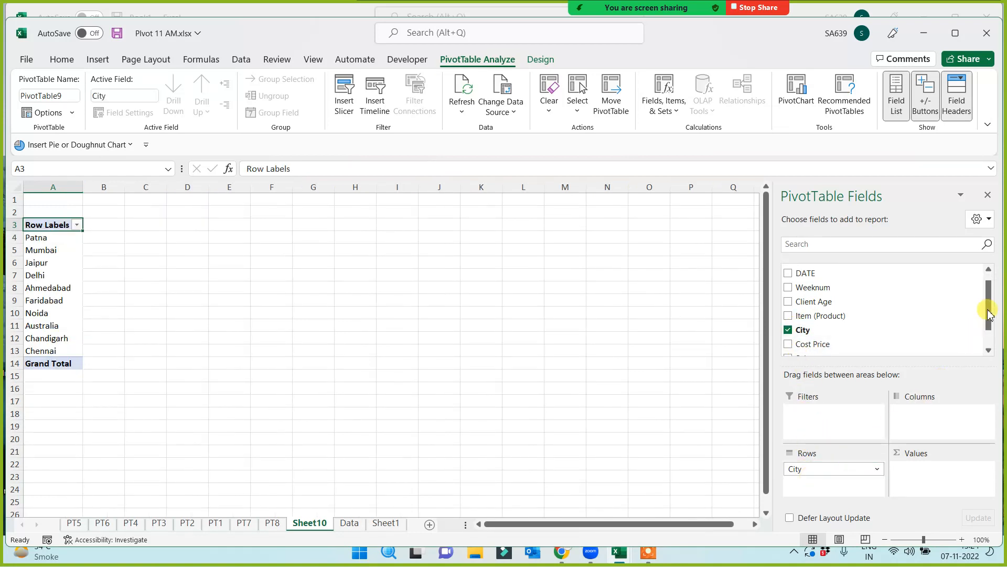
scroll(985, 315, down, 1)
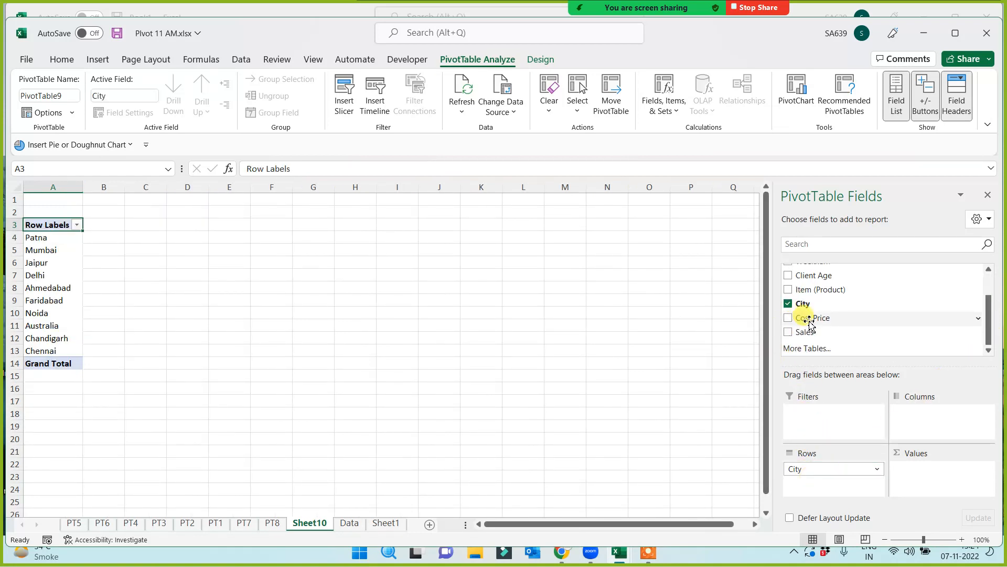
drag(805, 319, 906, 472)
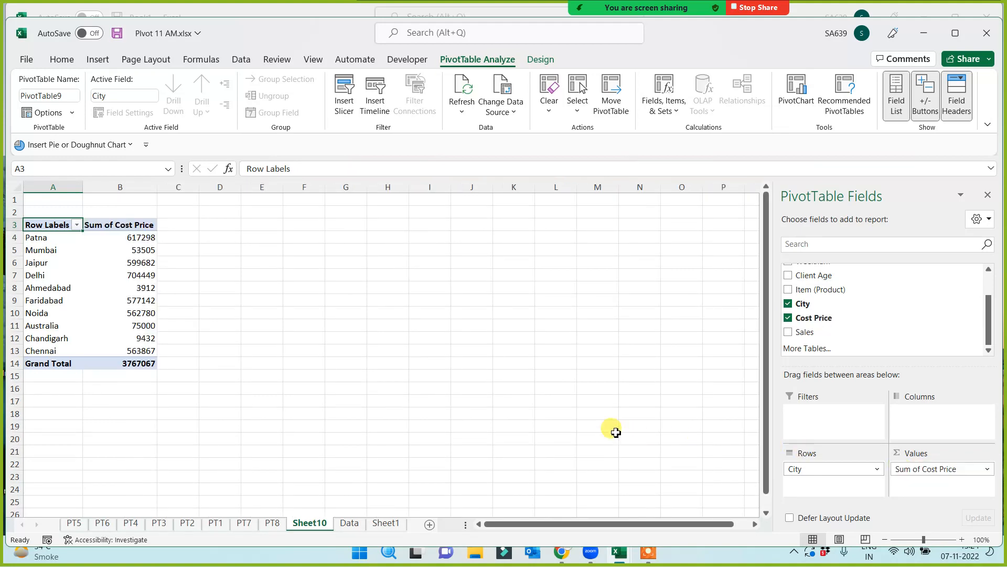
scroll(304, 399, up, 2)
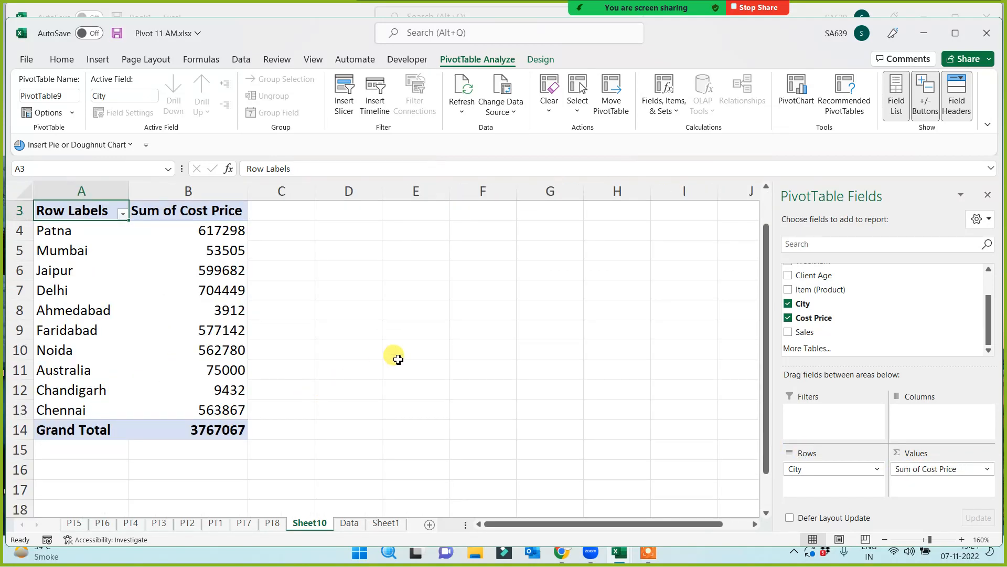
scroll(397, 360, up, 2)
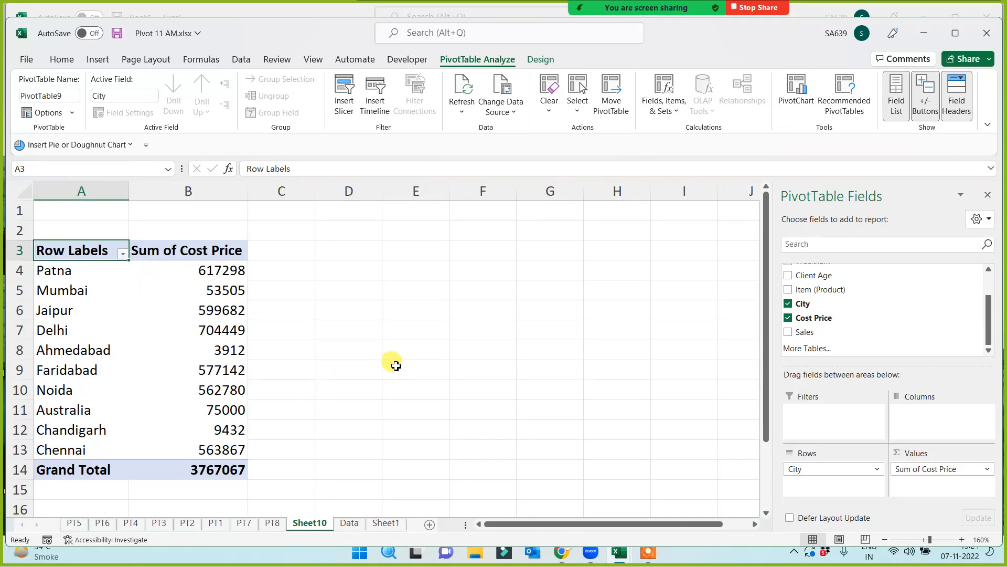
scroll(394, 362, down, 1)
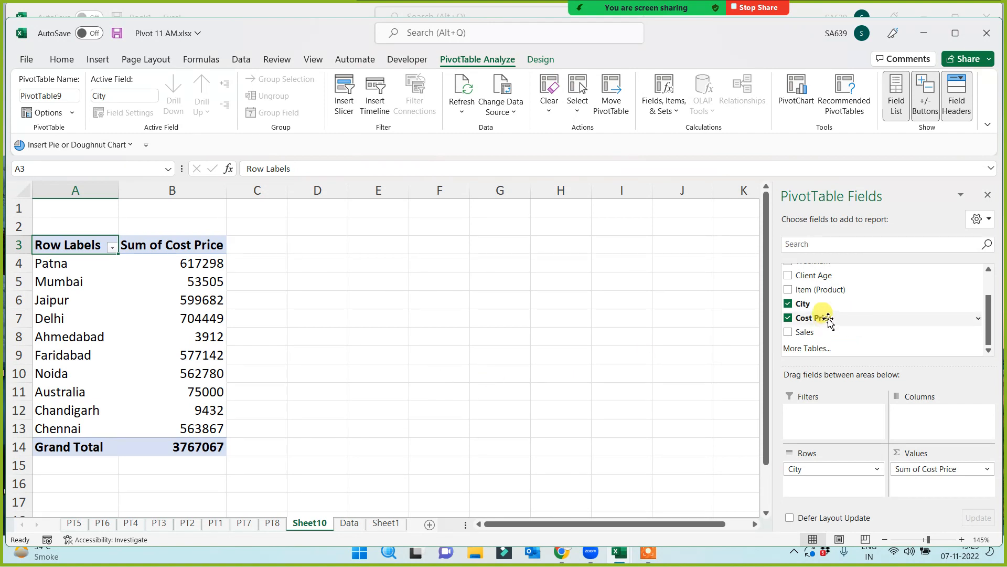
- Add Cost Price to the report's values four more times, giving five Cost Price columns side by side
drag(828, 317, 925, 480)
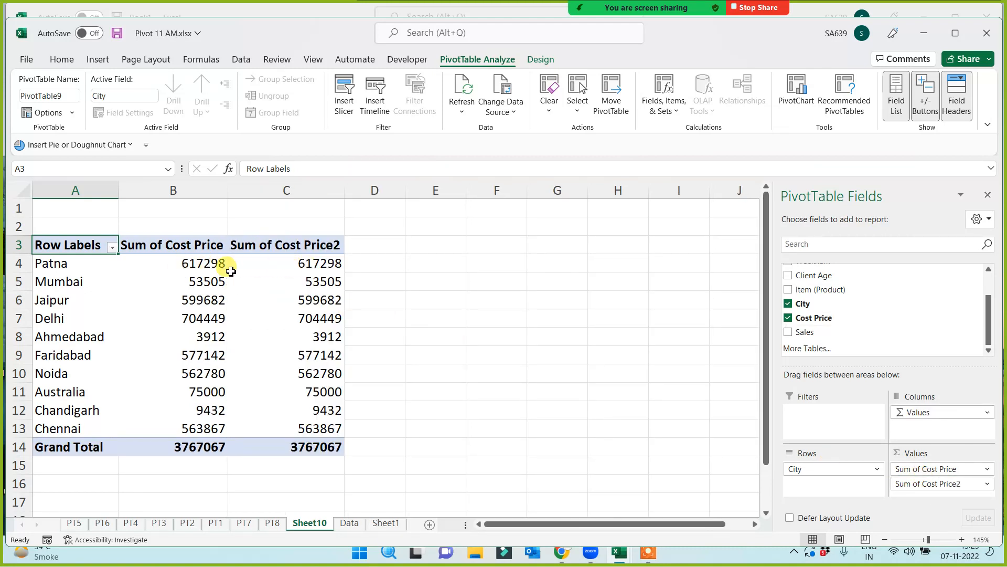
drag(826, 318, 922, 503)
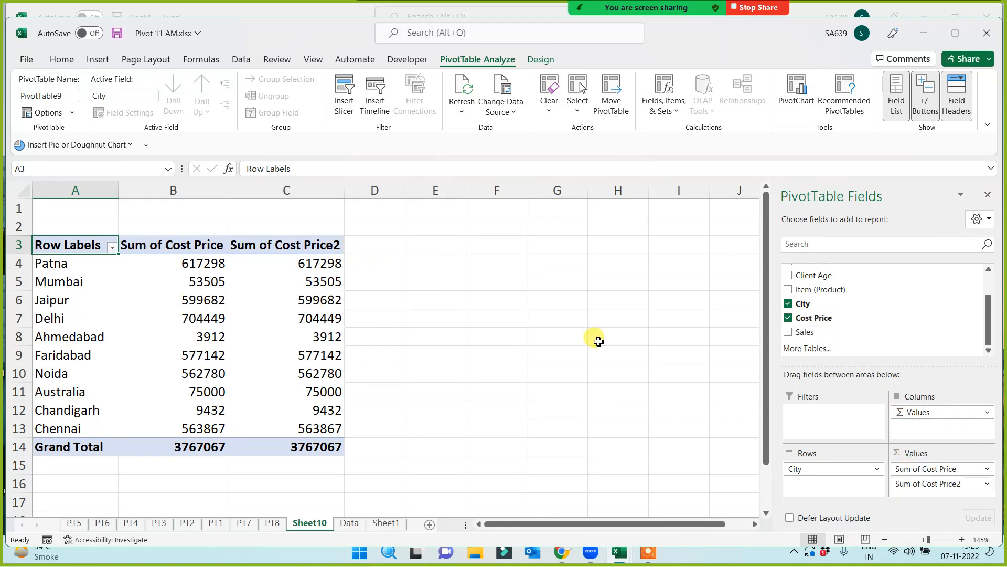
drag(832, 319, 937, 477)
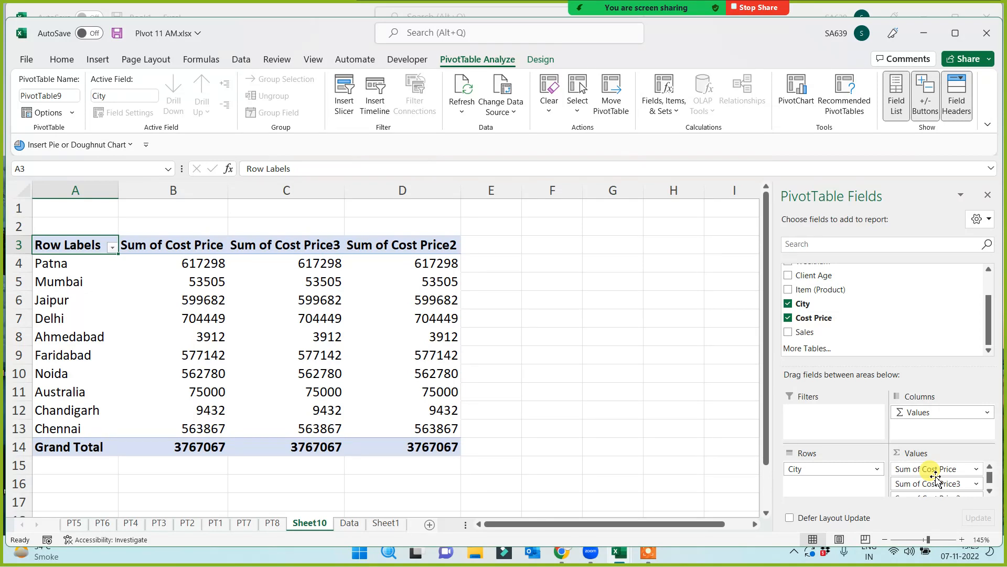
mouse_move(819, 318)
mouse_down()
mouse_move(848, 335)
mouse_move(948, 489)
mouse_up()
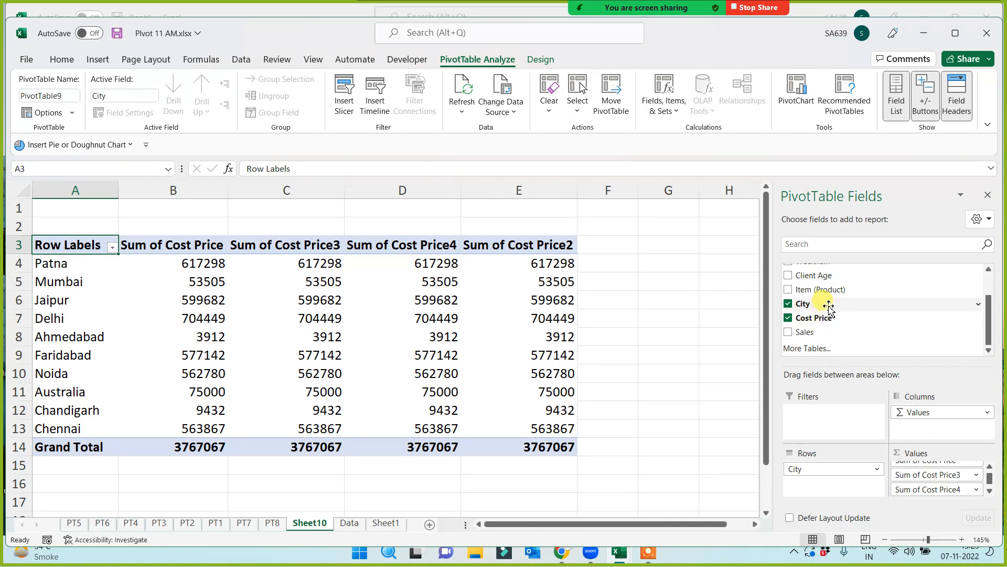
drag(837, 317, 937, 483)
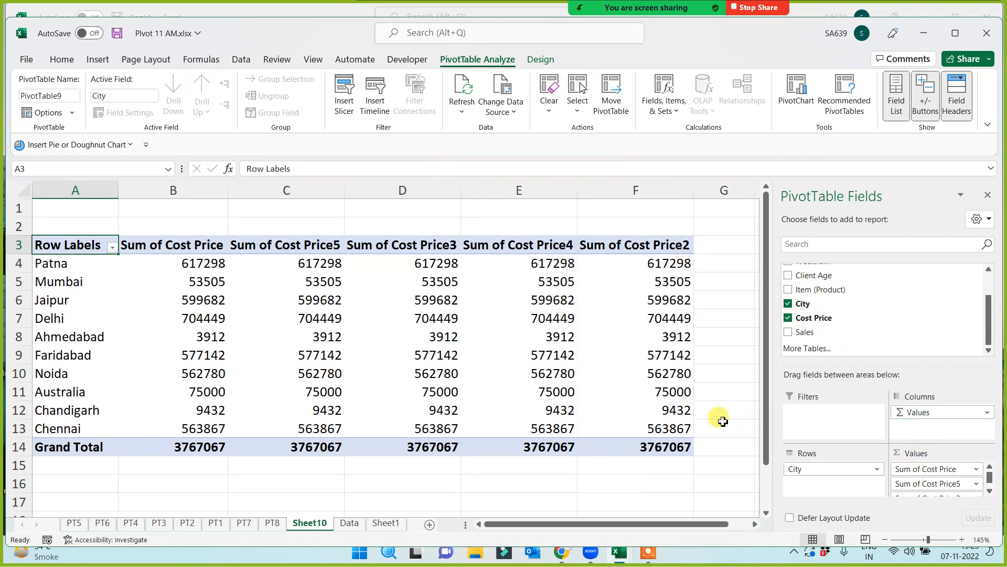
mouse_move(556, 454)
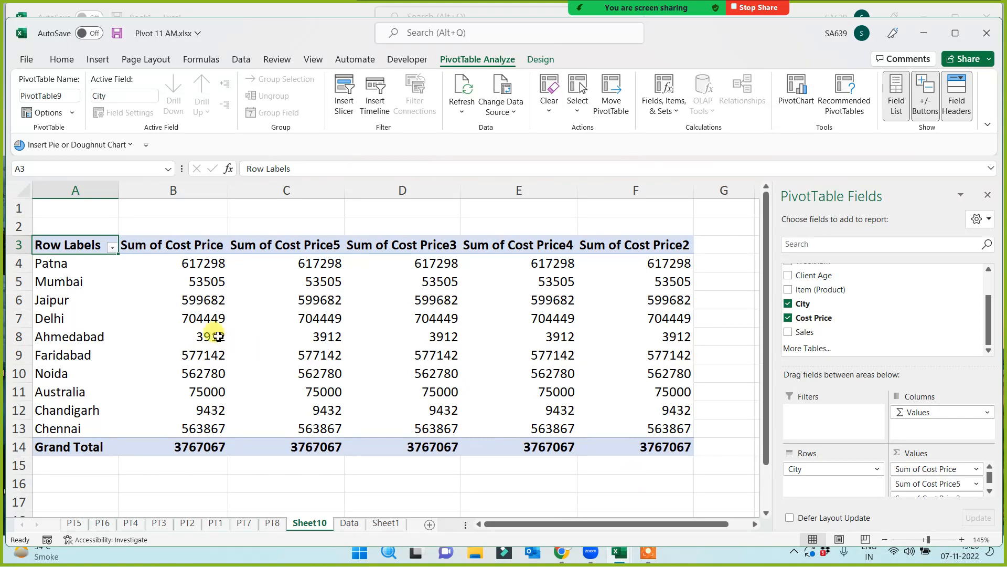
drag(71, 246, 641, 450)
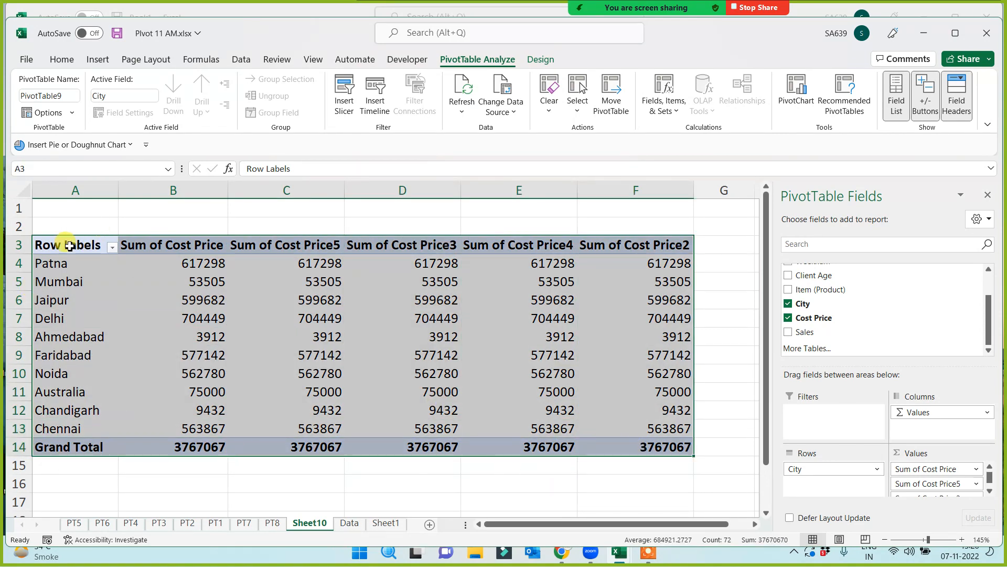
drag(70, 245, 201, 446)
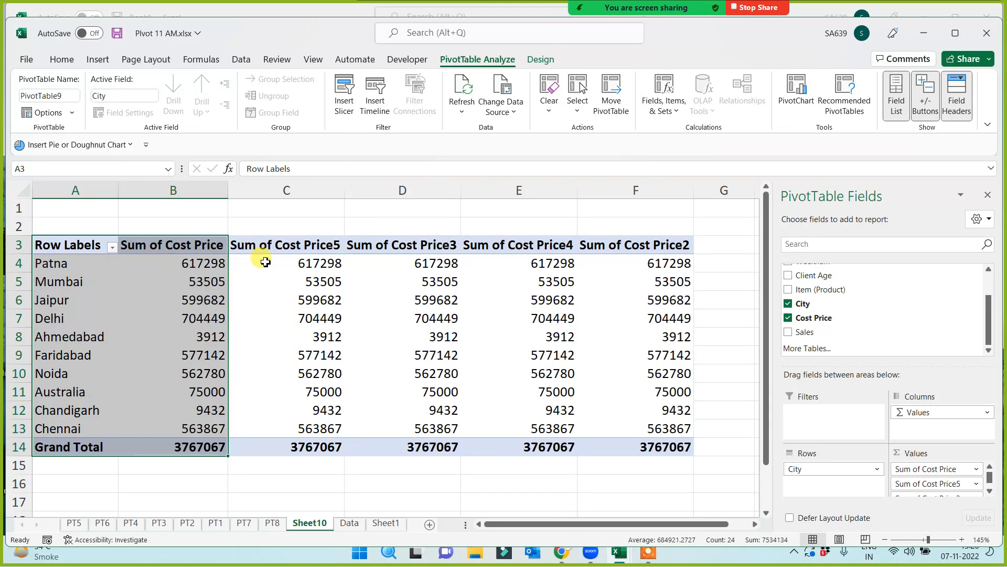
click(274, 264)
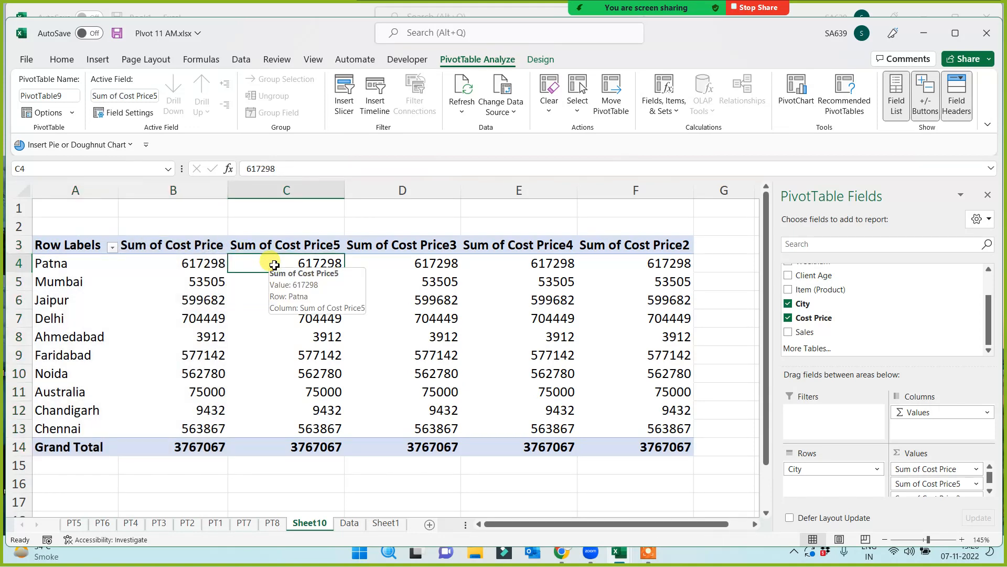
right_click(280, 267)
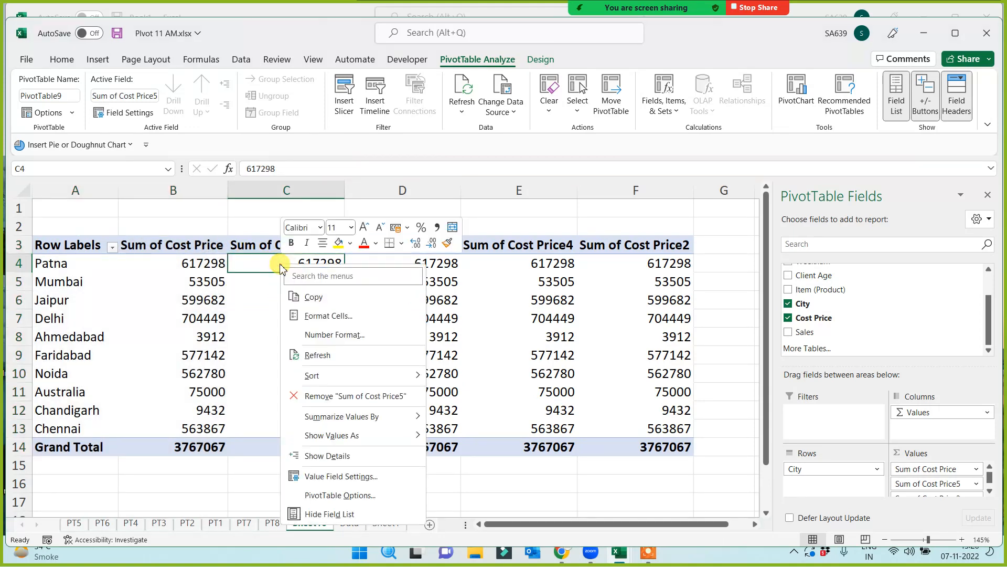
click(345, 476)
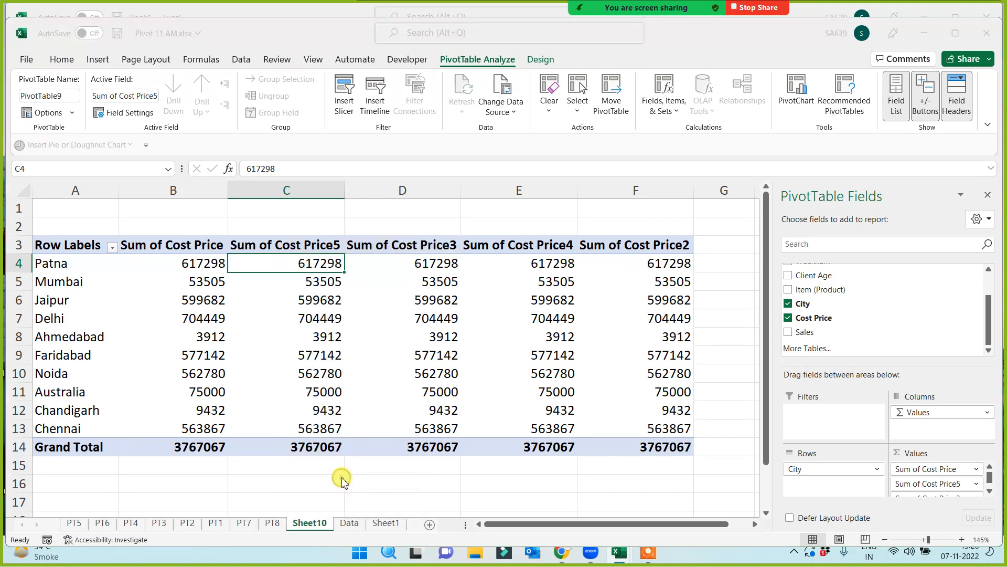
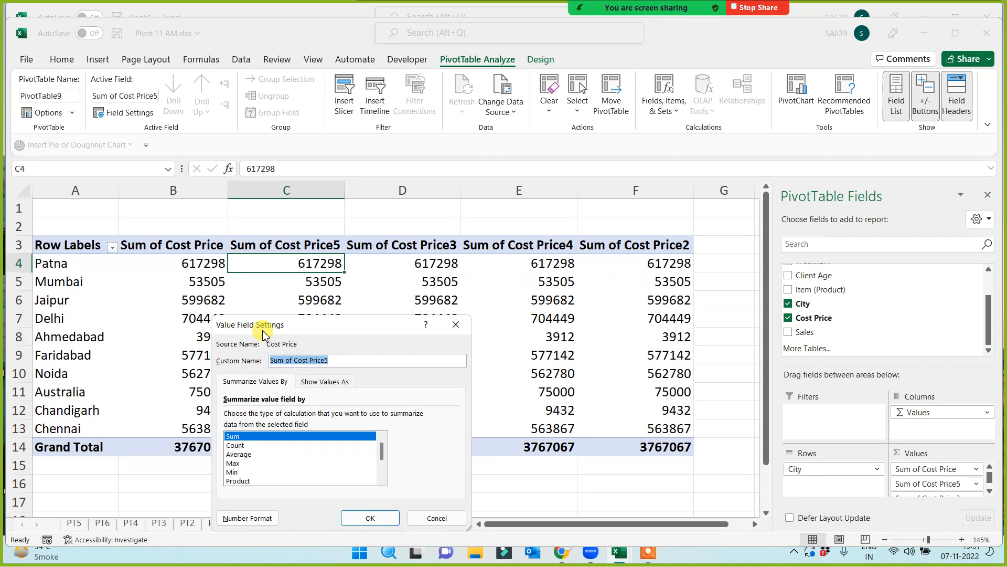
click(456, 324)
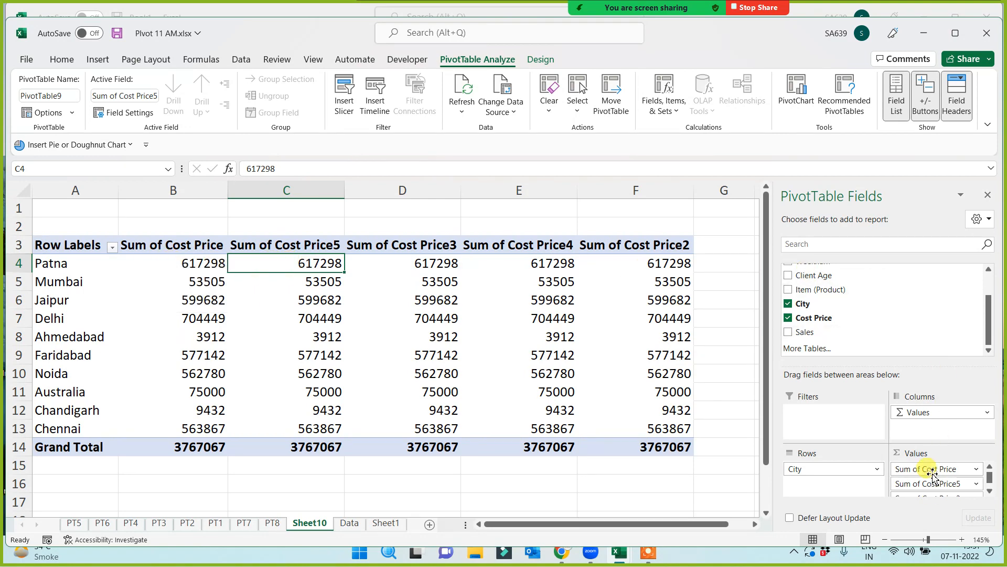
- Summarize the second Cost Price column, column C, by Count and select the report range A3:C14
drag(67, 263, 212, 447)
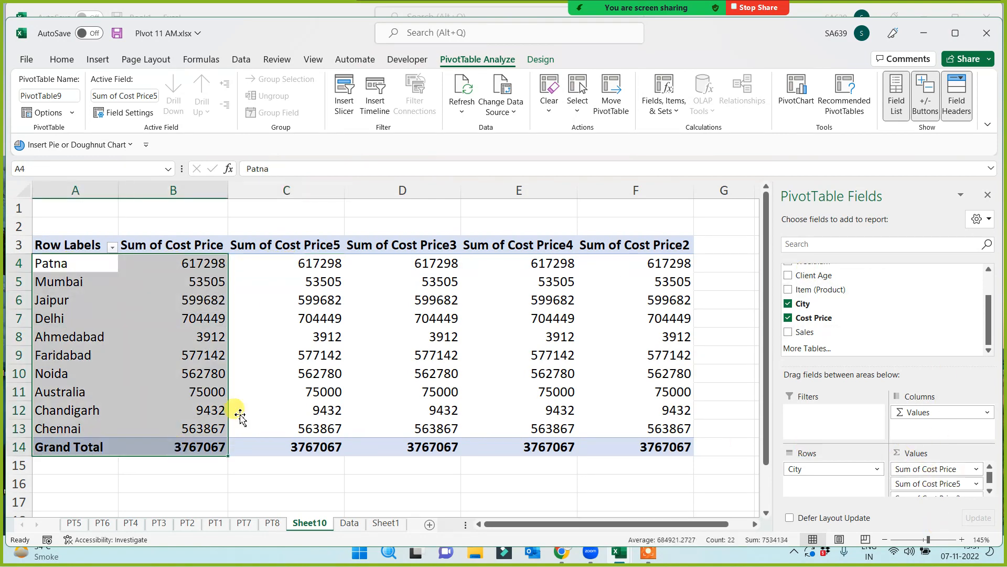
right_click(295, 270)
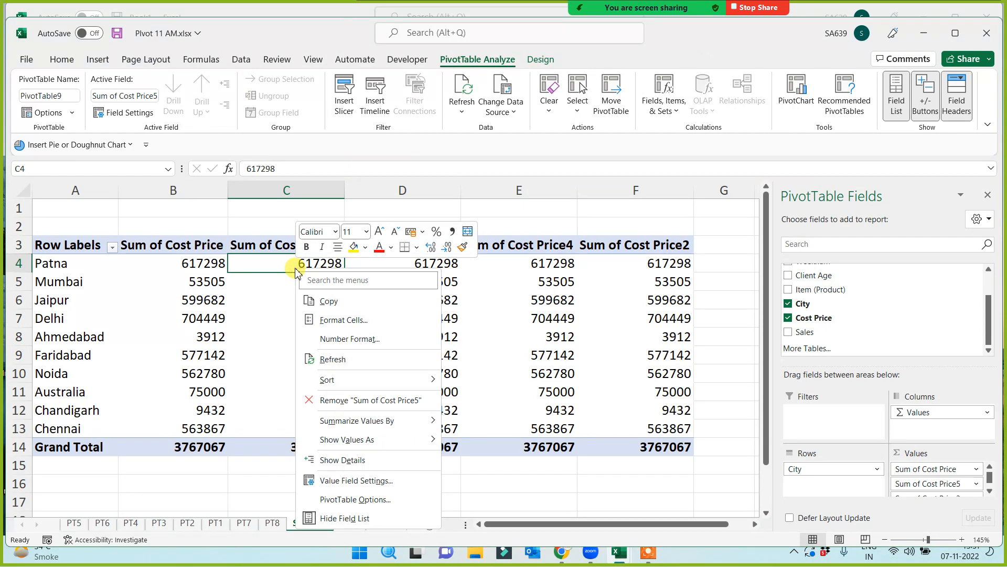
click(360, 482)
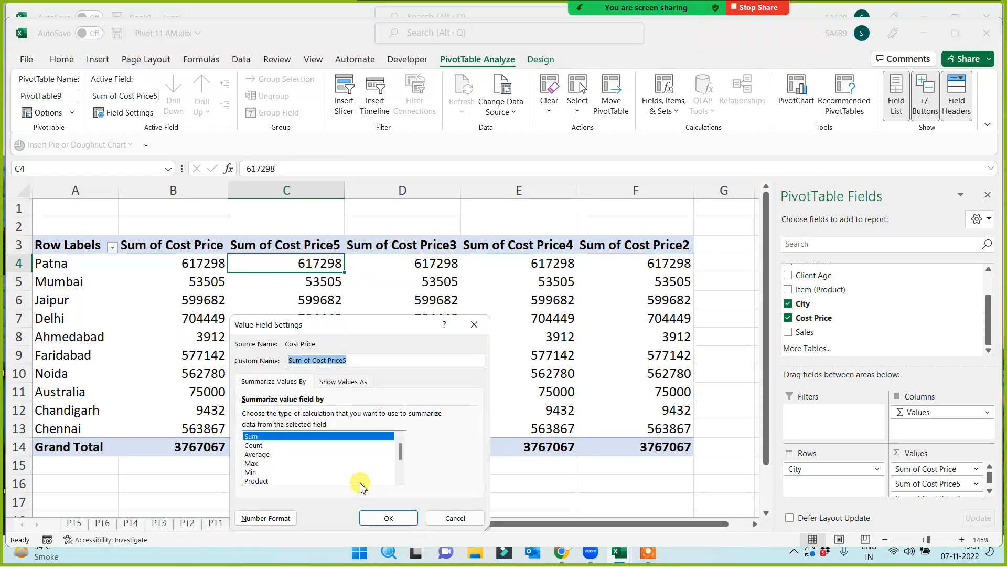
click(253, 445)
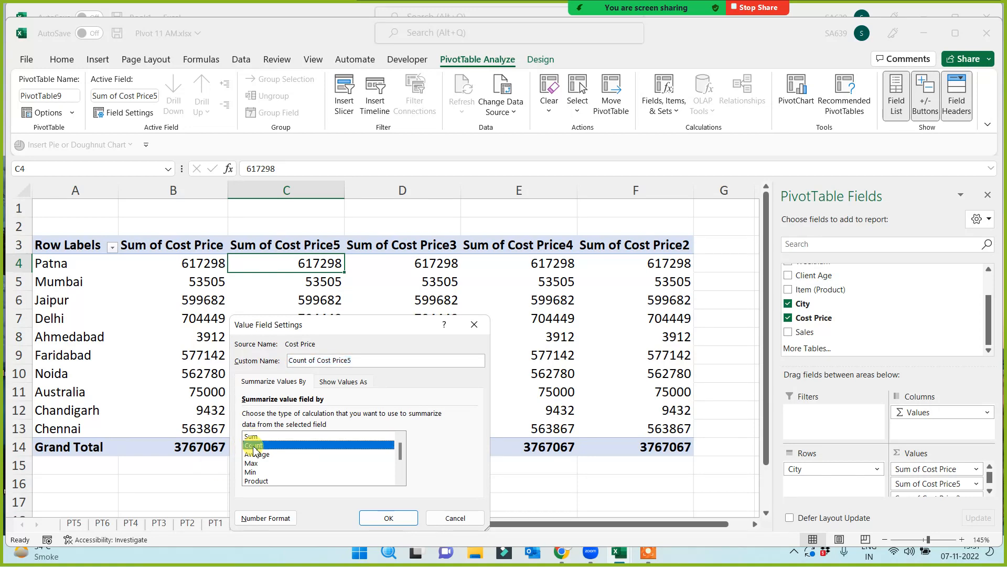
click(400, 517)
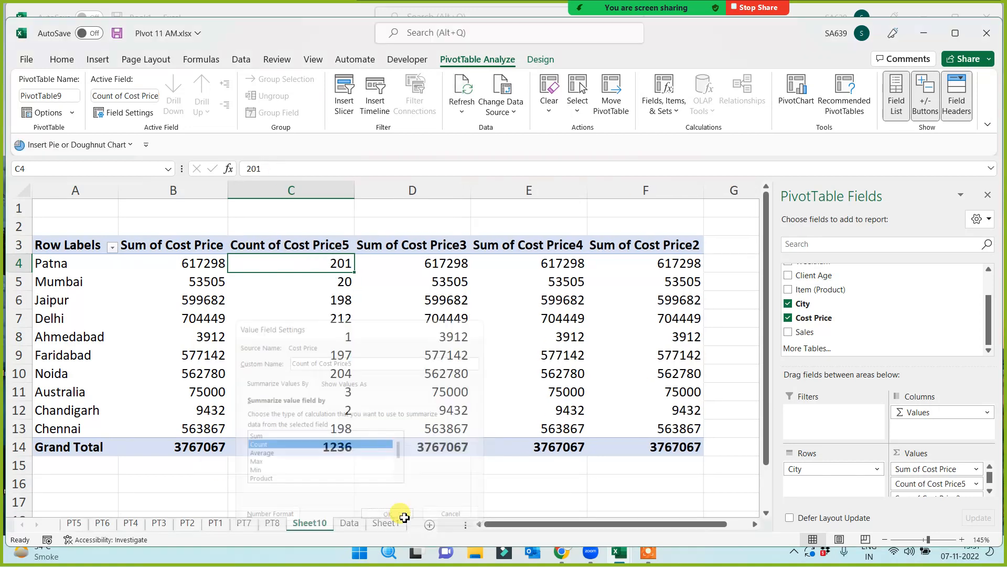
drag(71, 245, 313, 453)
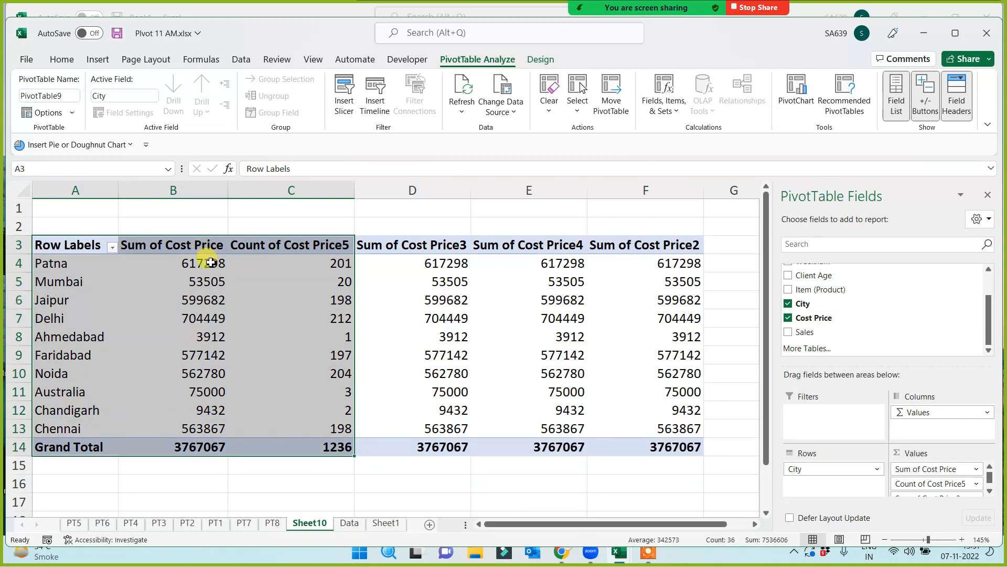
mouse_move(210, 264)
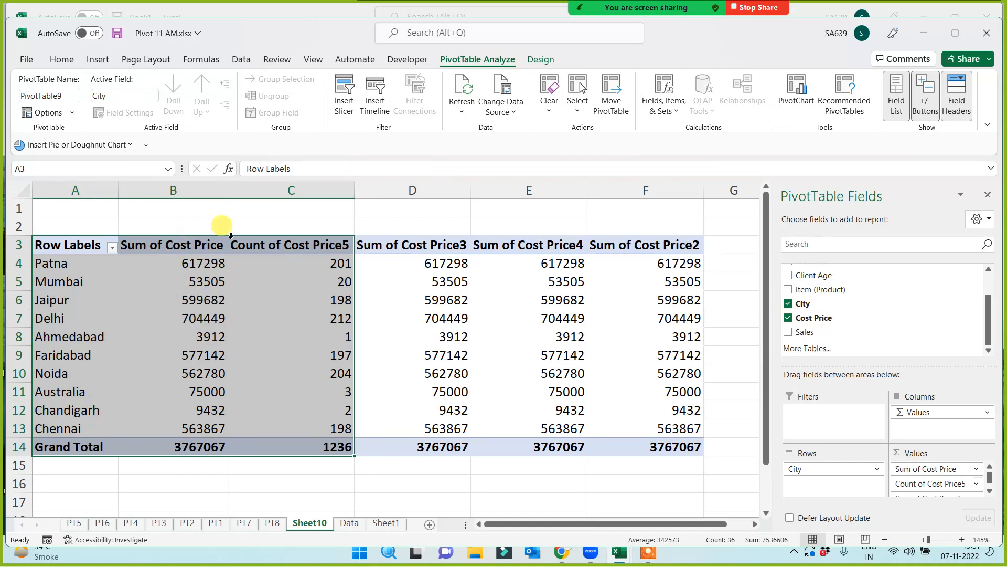
- Summarize the third Cost Price column, column D, by Average
mouse_move(321, 269)
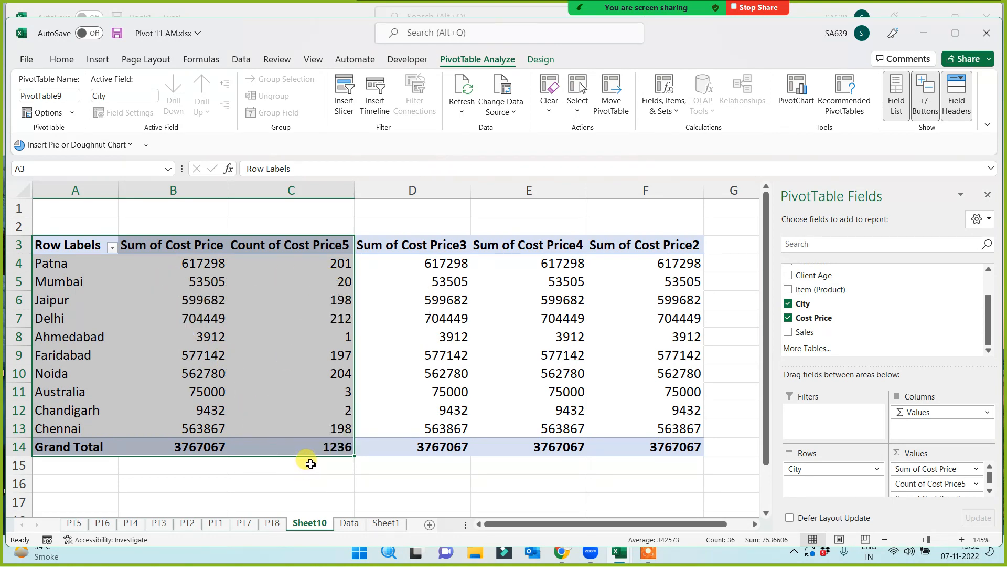
right_click(426, 267)
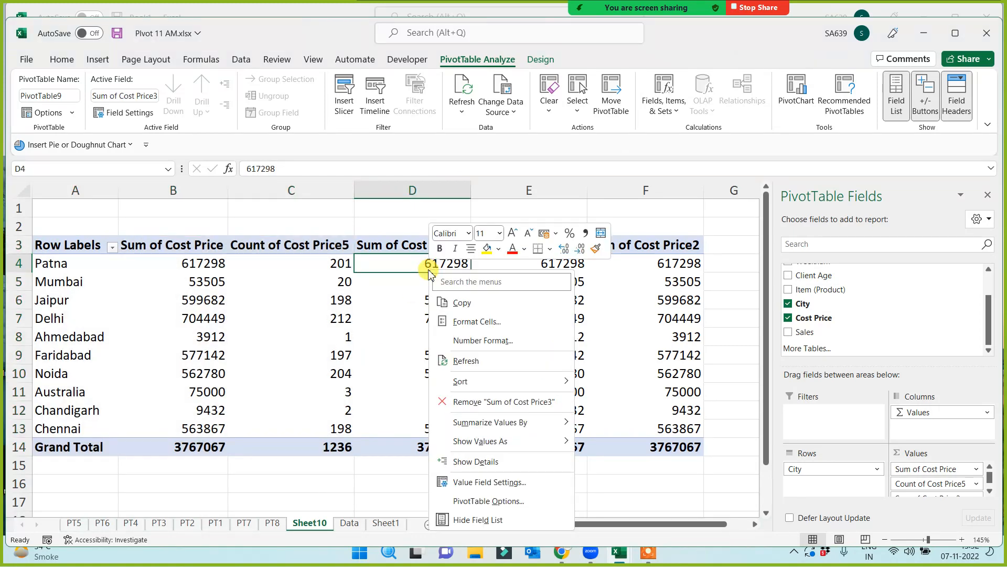
click(469, 481)
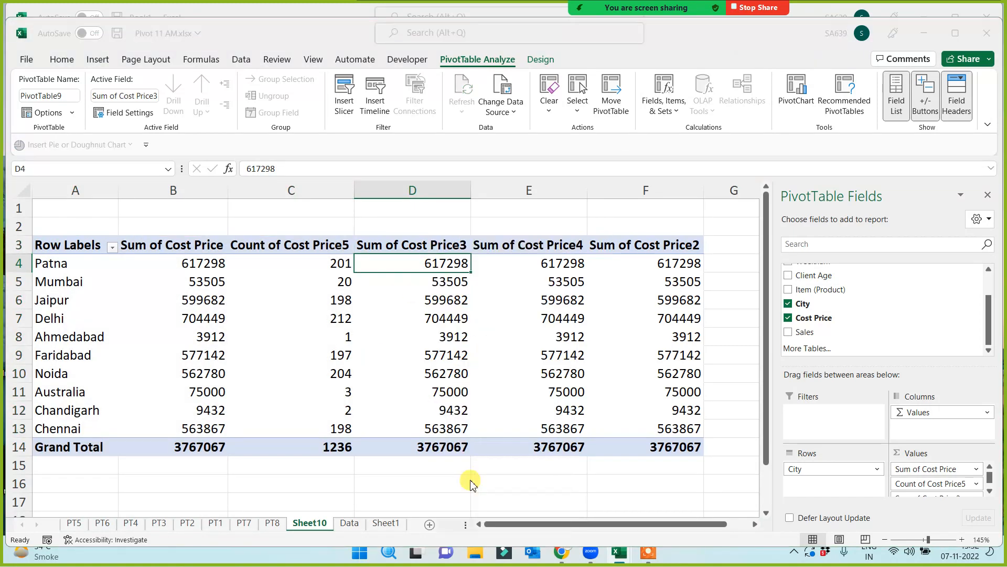
click(368, 454)
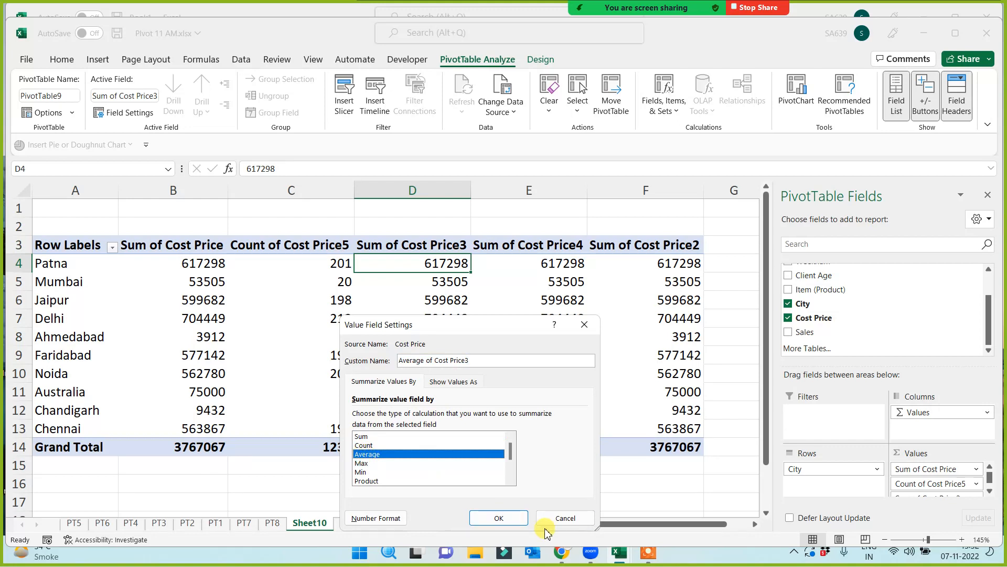
click(486, 517)
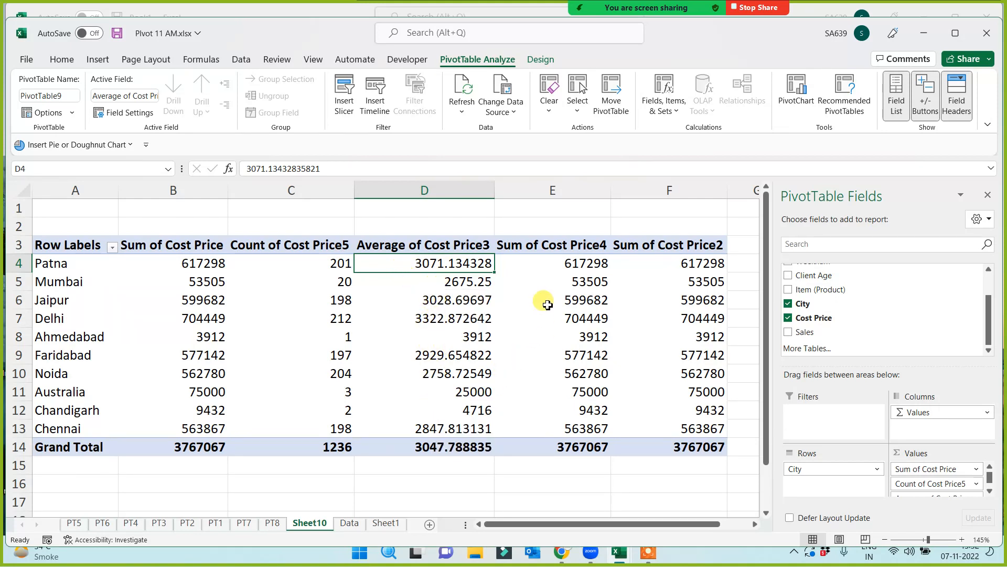
- Summarize the fourth Cost Price column, column E, by Max
click(565, 264)
right_click(565, 264)
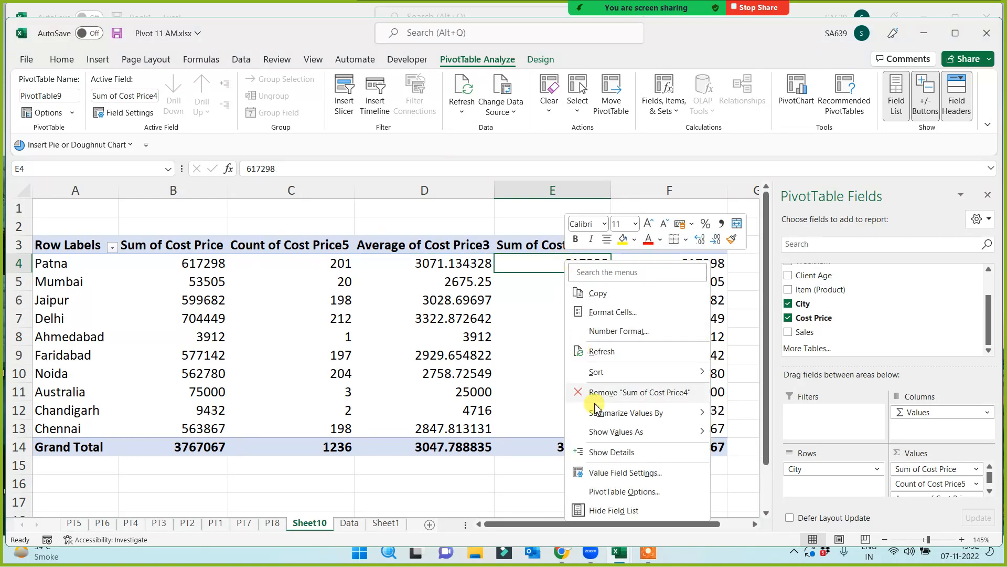
click(614, 473)
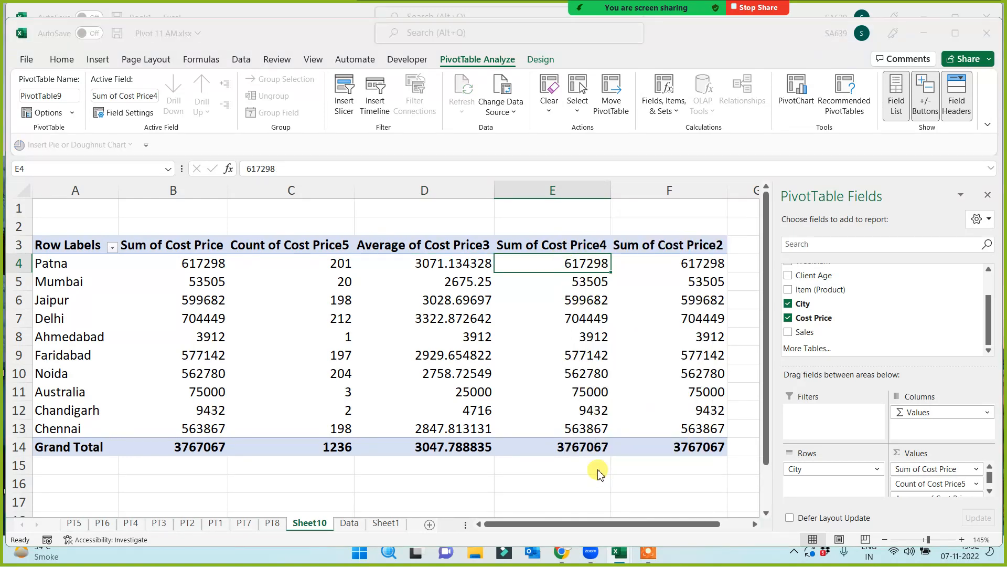
click(508, 464)
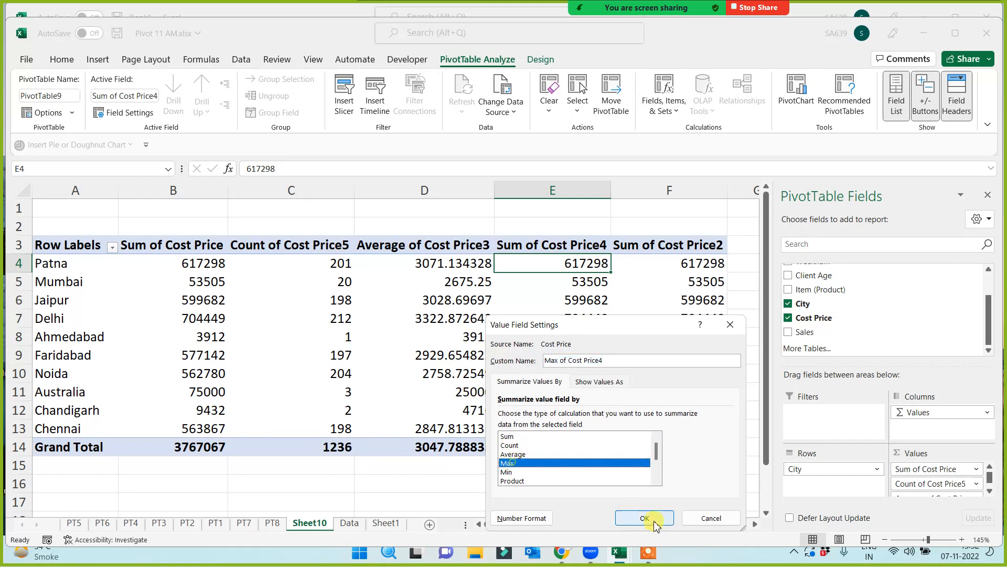
click(646, 518)
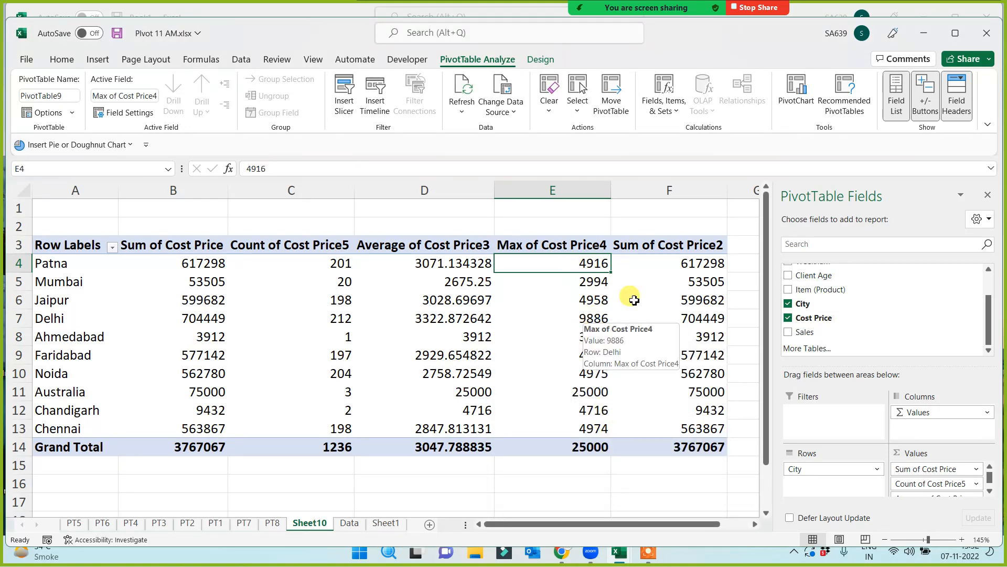
- Summarize the fifth Cost Price column, column F, by Min
right_click(668, 262)
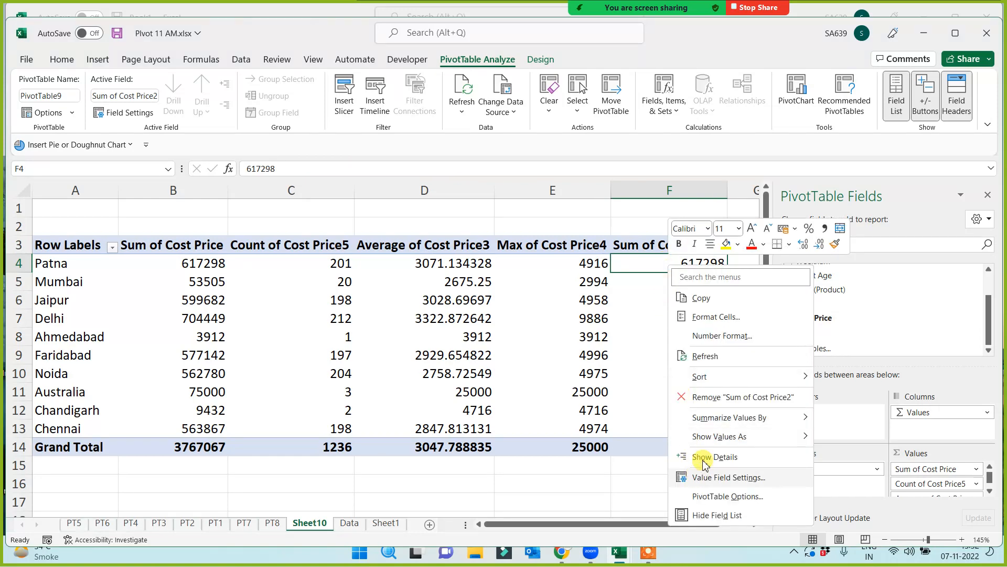
click(709, 478)
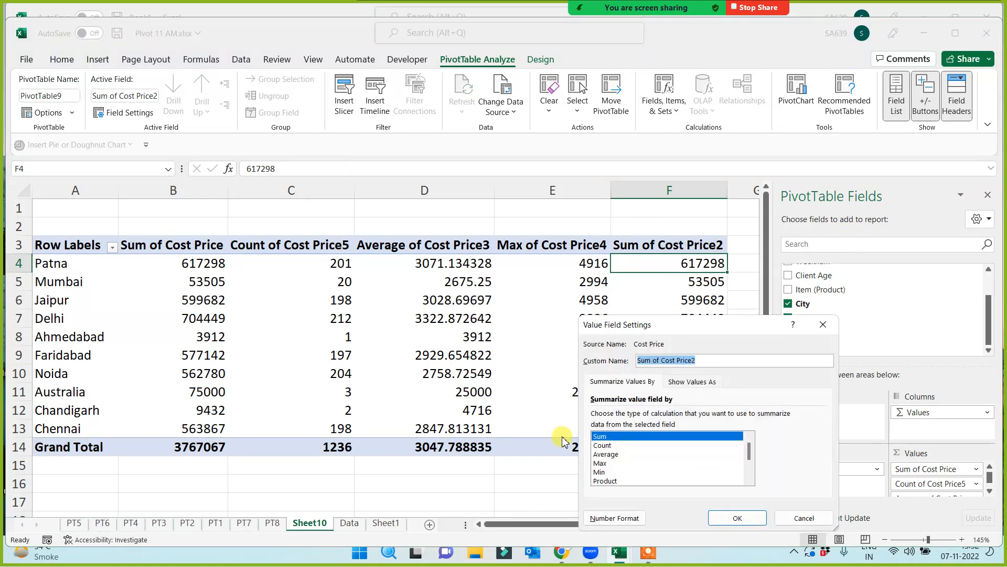
click(615, 473)
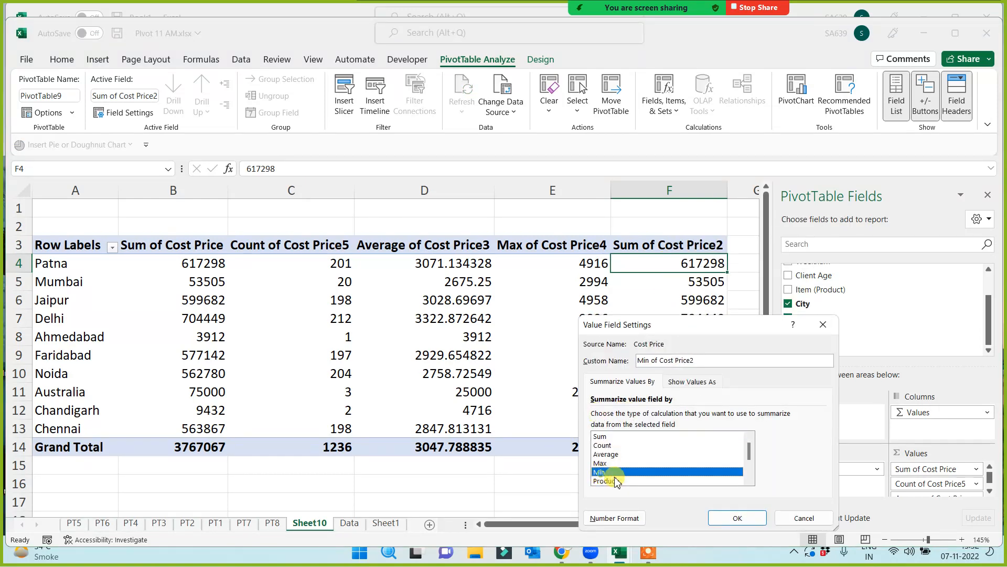
click(737, 518)
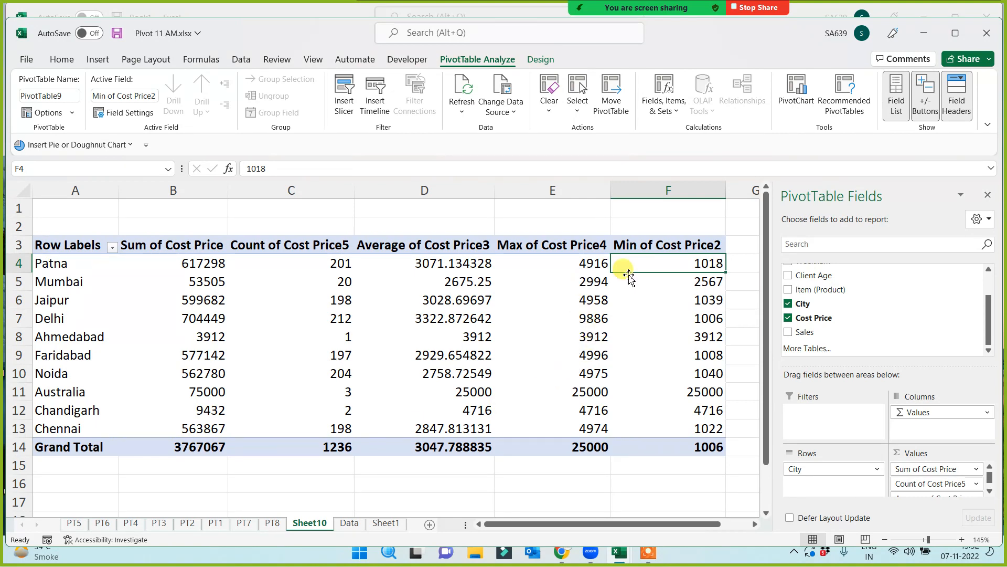
- Rename the Sheet10 worksheet as VL10
click(314, 523)
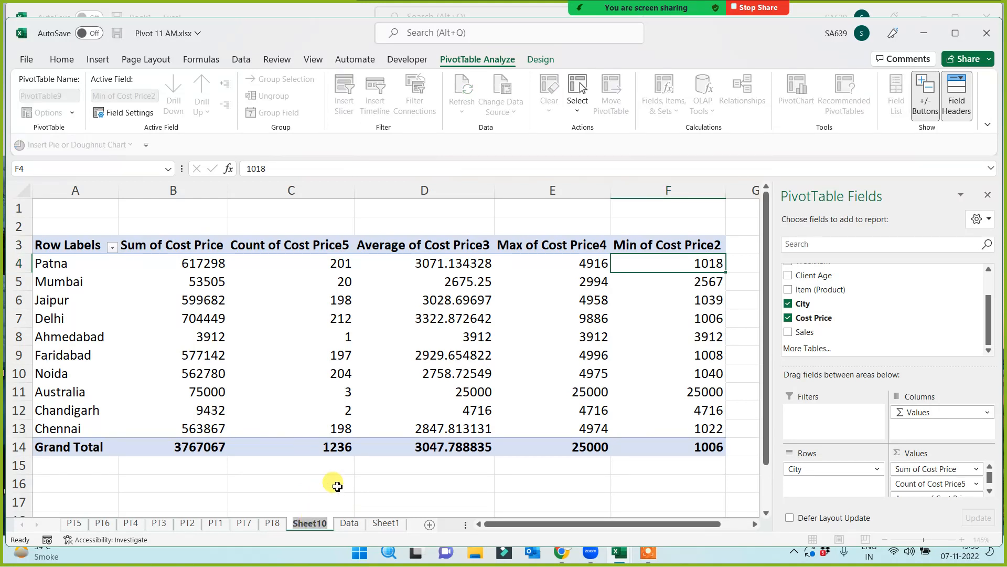
text(VL)
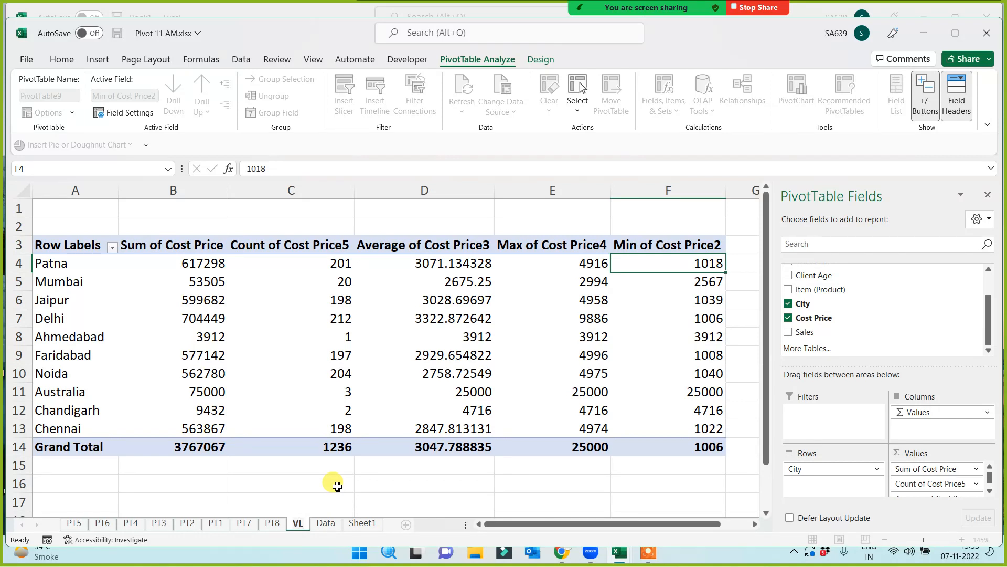
text(10)
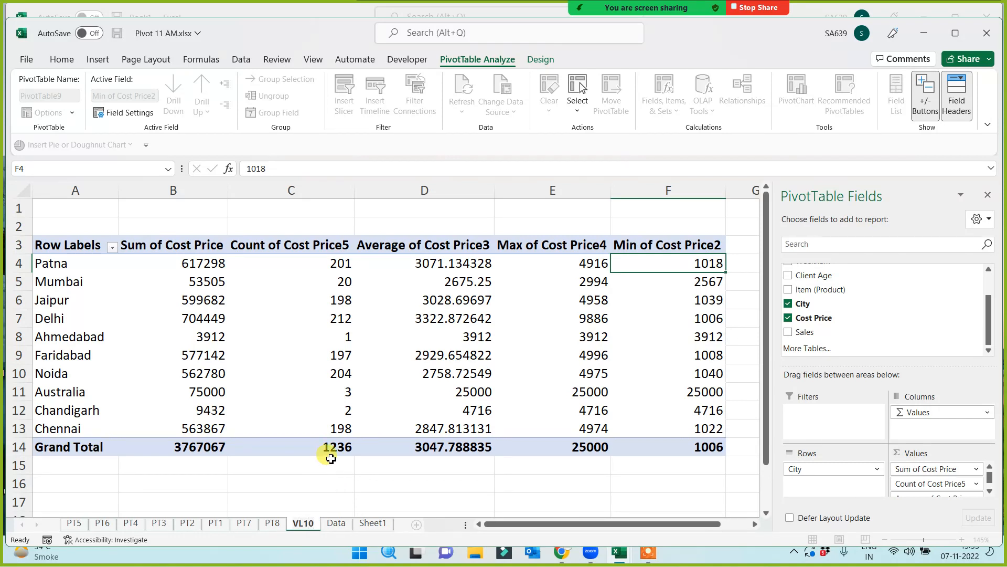
click(332, 447)
click(349, 481)
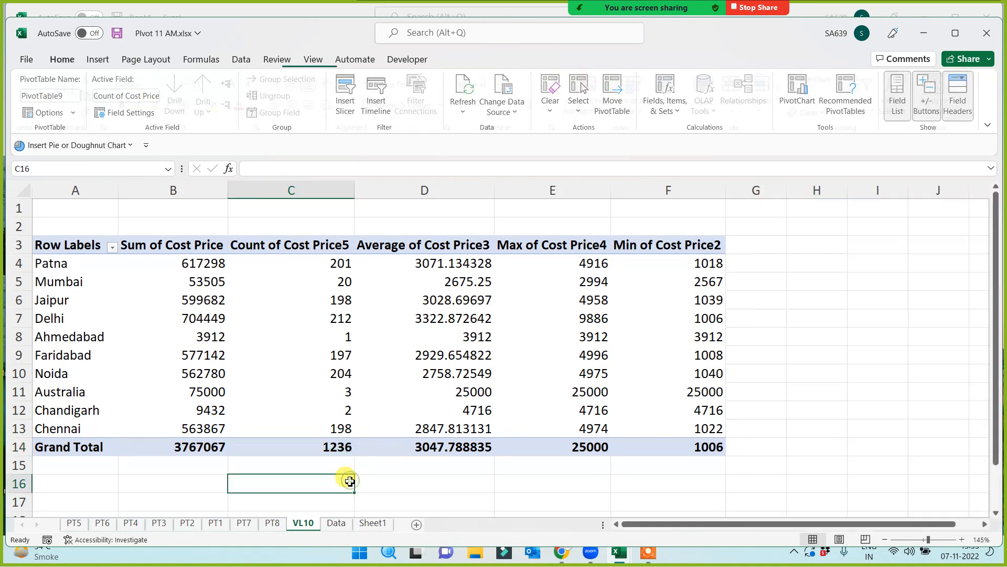
- Rename the new pivot report's worksheet as PT9
double_click(304, 523)
text(PT)
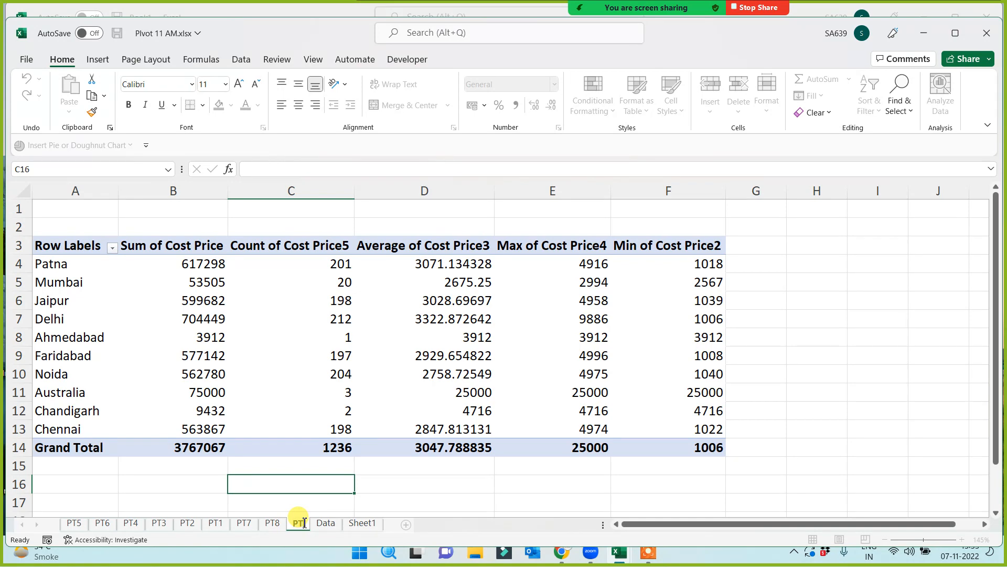
text(9)
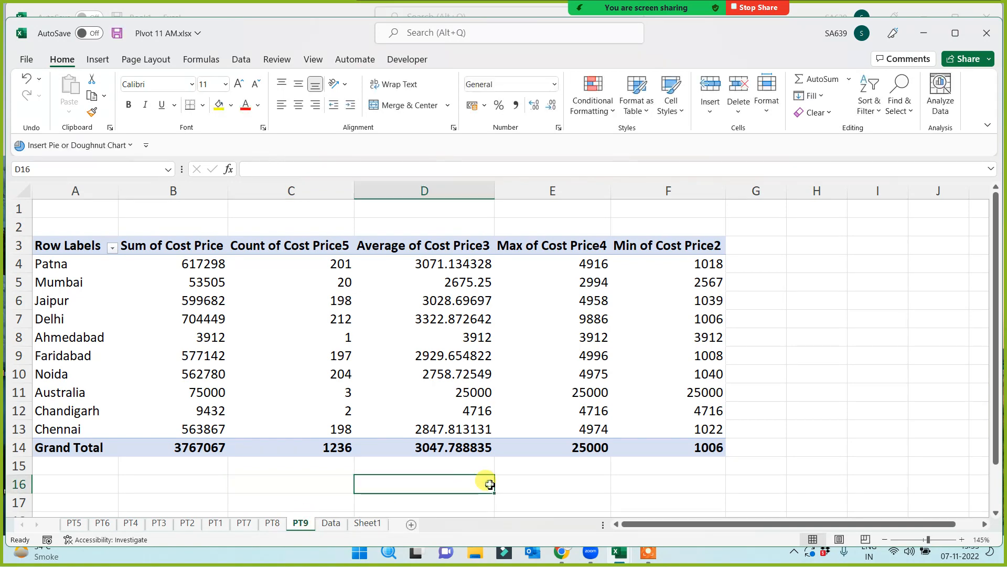
click(481, 481)
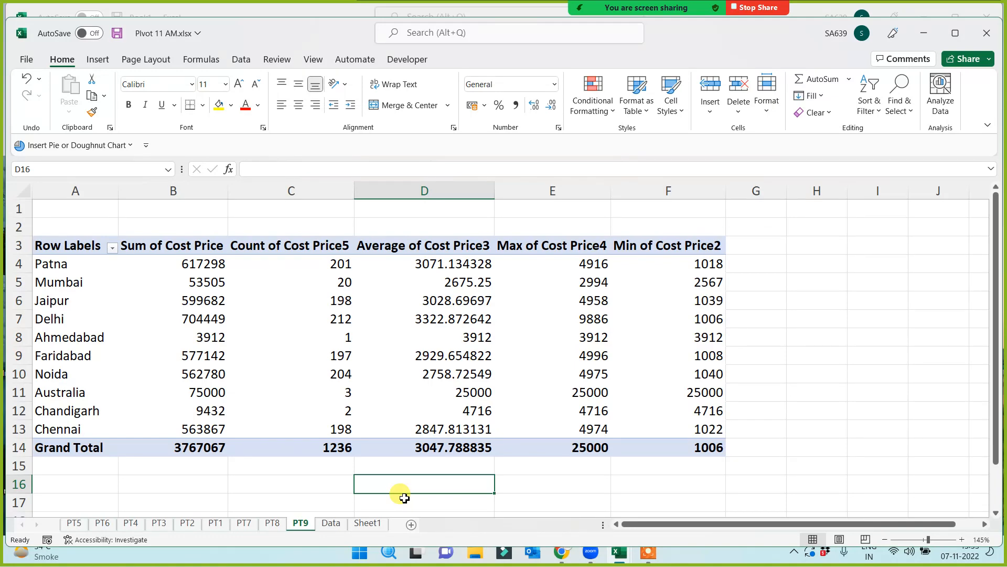
- Review the covered and remaining pivot topics listed in column K of the Data sheet
click(332, 523)
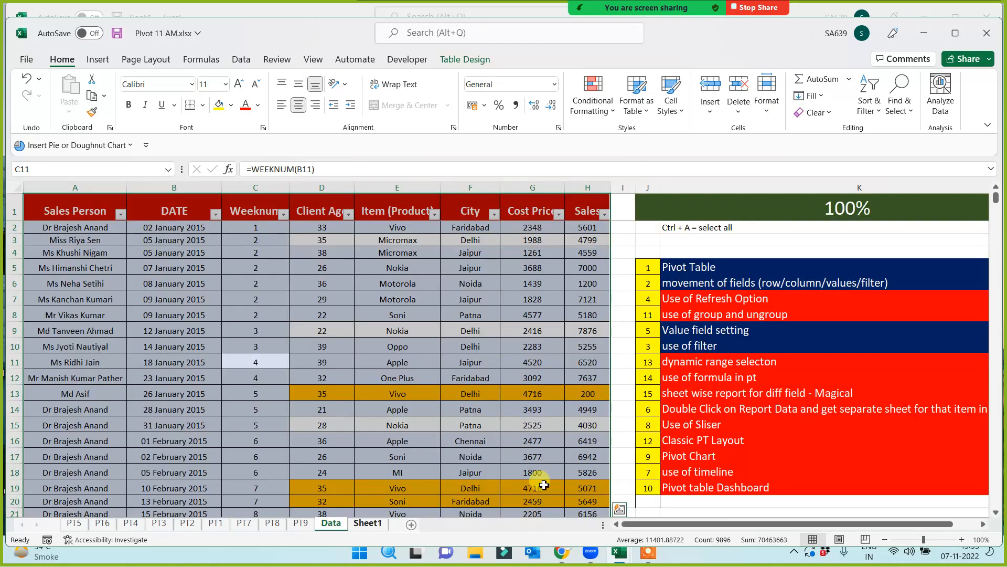
click(709, 266)
click(706, 283)
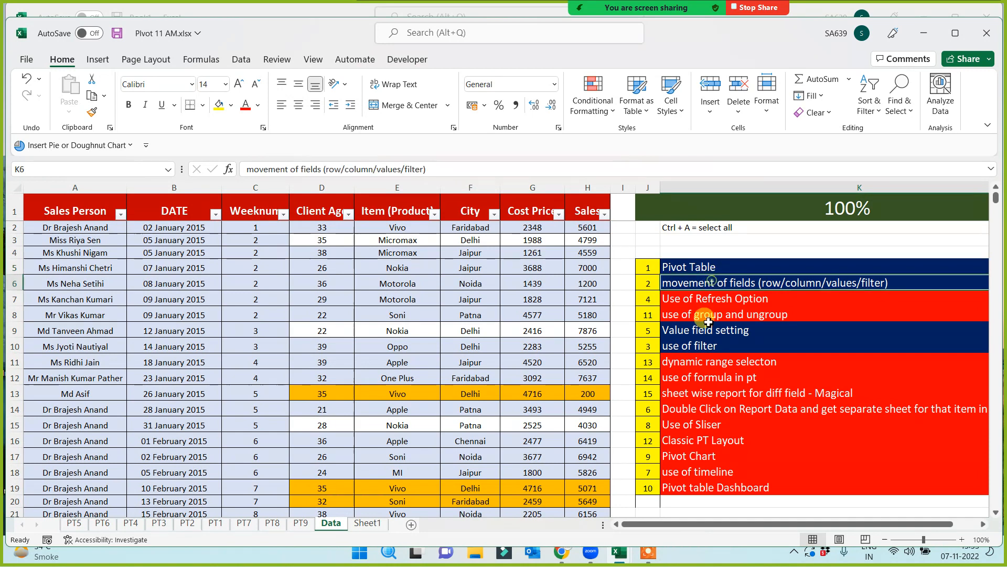
click(706, 331)
click(707, 346)
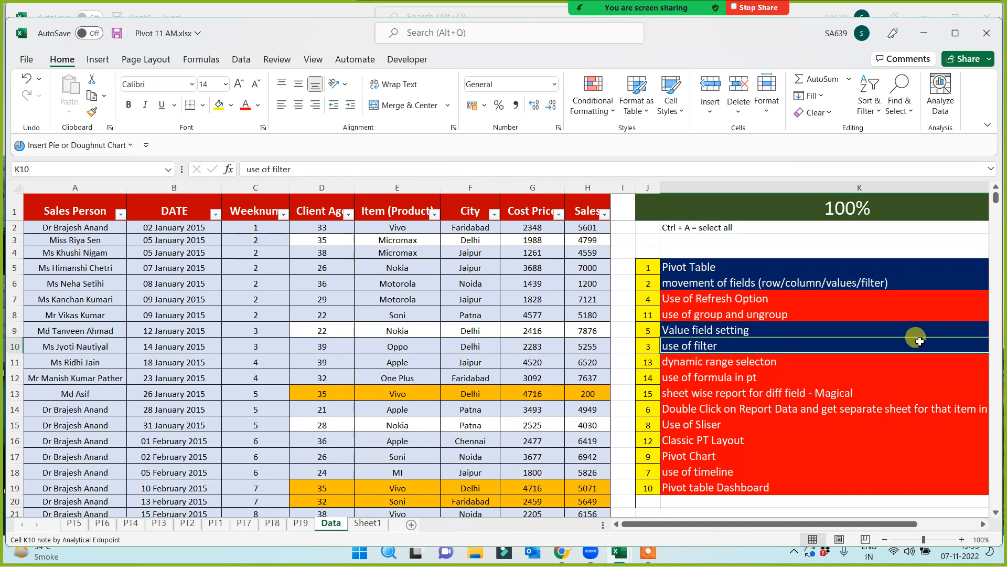
scroll(695, 415, down, 2)
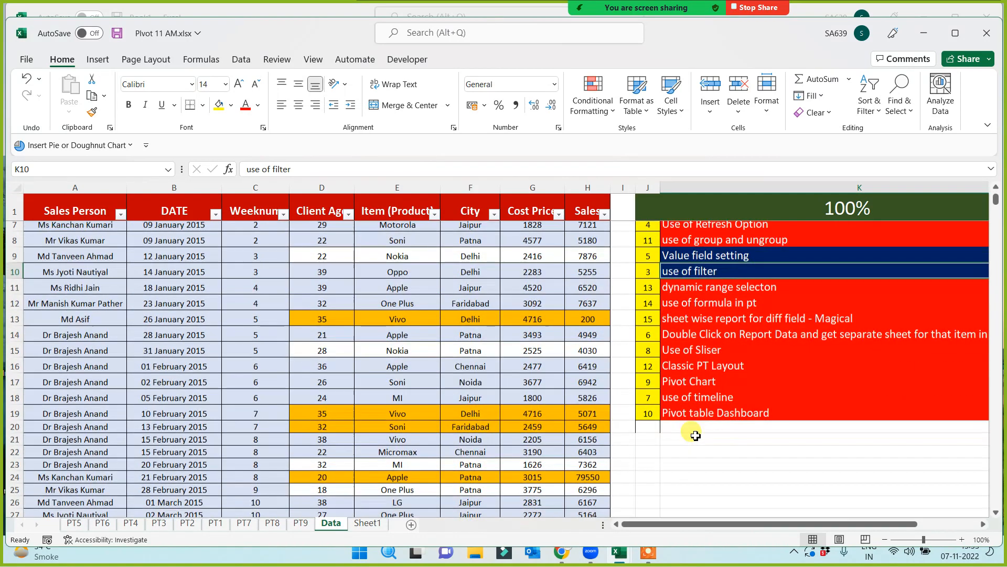
scroll(716, 436, down, 2)
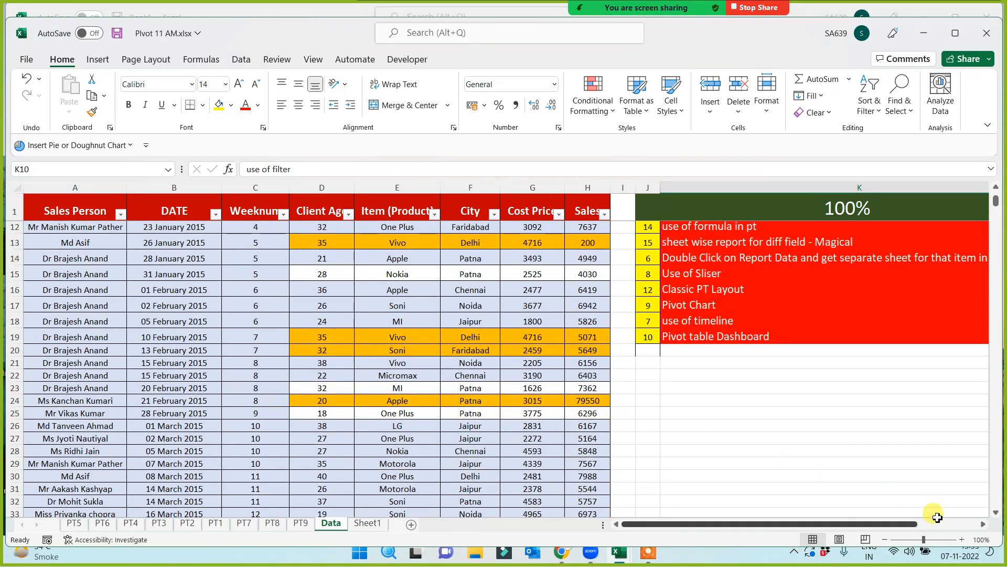
- Maximize the workbook window and go over the numbered pivot topics in columns J and K
click(956, 33)
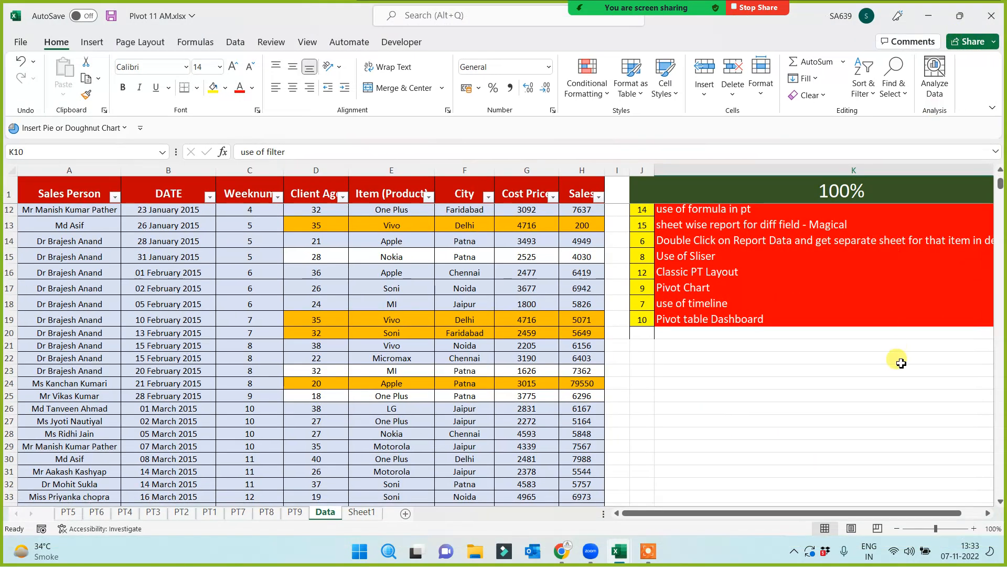
scroll(824, 471, up, 3)
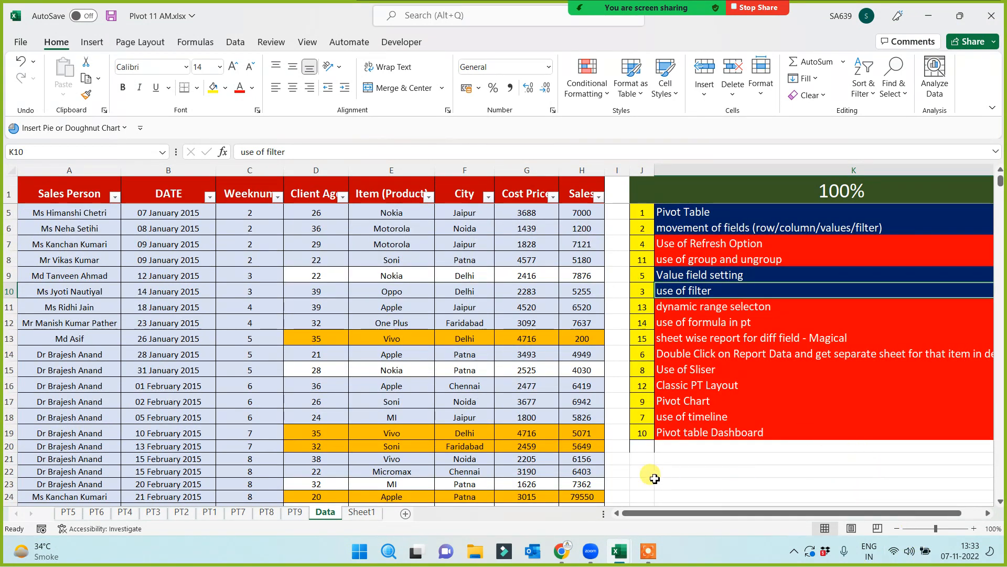
click(650, 482)
click(721, 472)
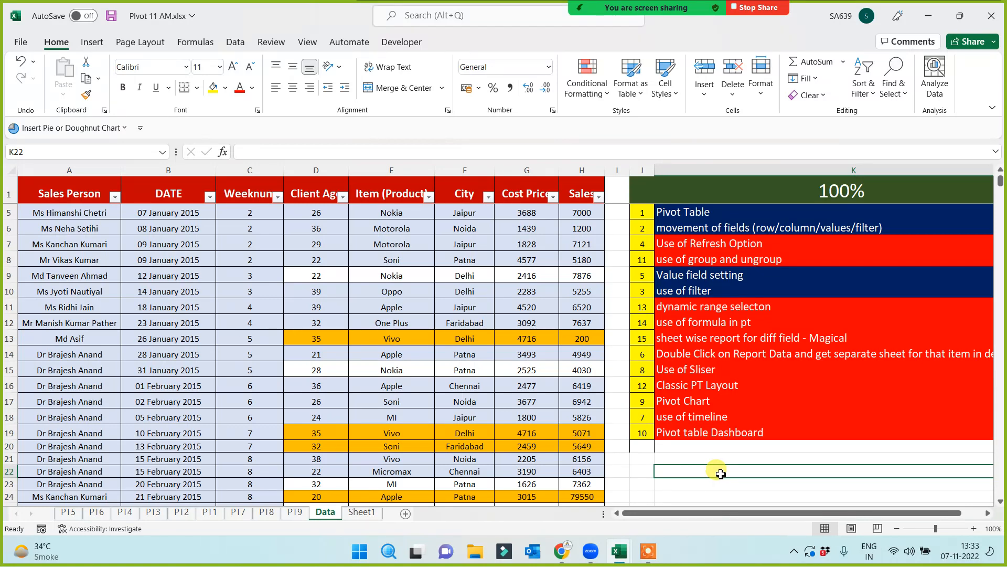
drag(642, 212, 643, 446)
click(750, 470)
- Save the workbook and select the empty cell J22 below the topic numbers
key(ctrl+s)
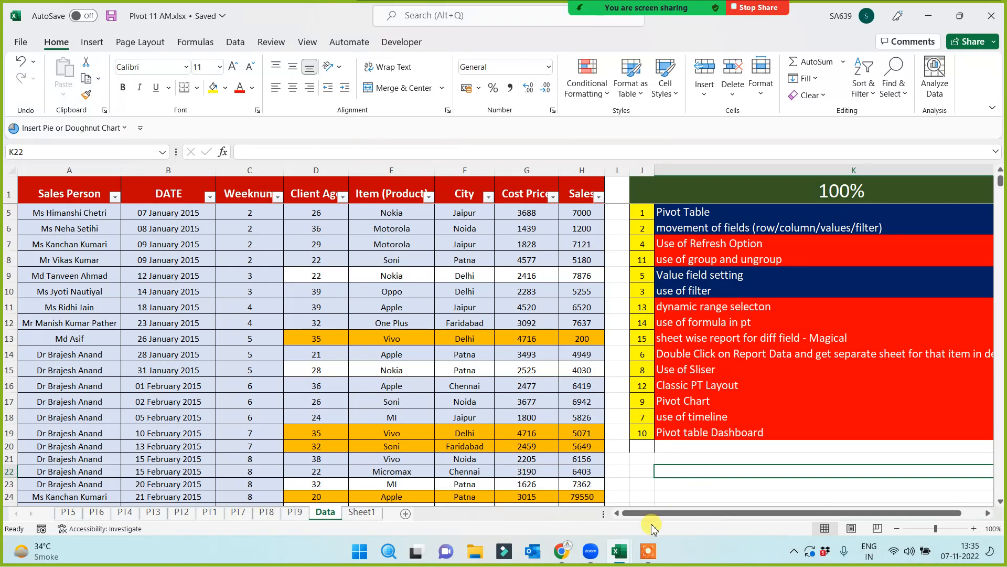
click(697, 468)
click(645, 469)
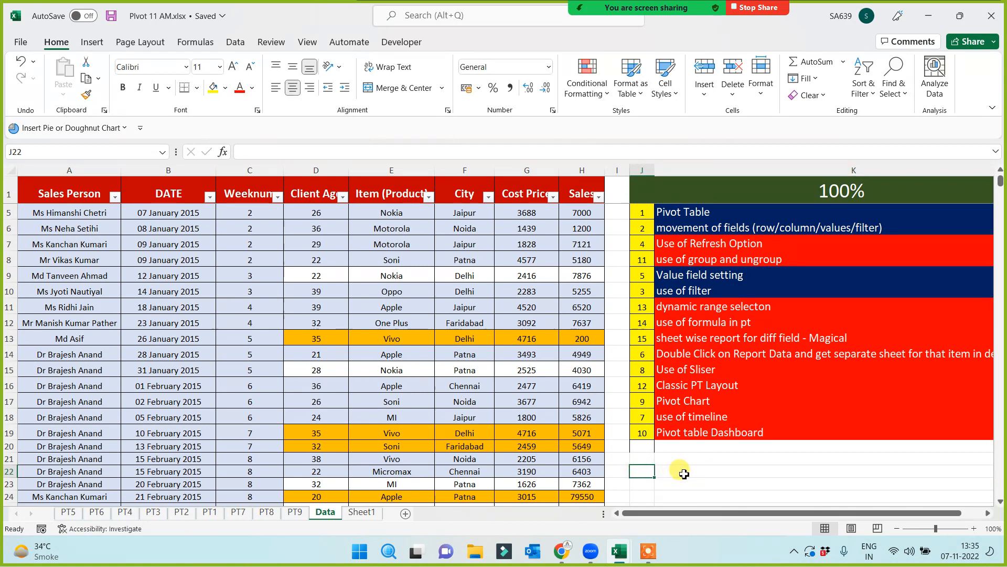